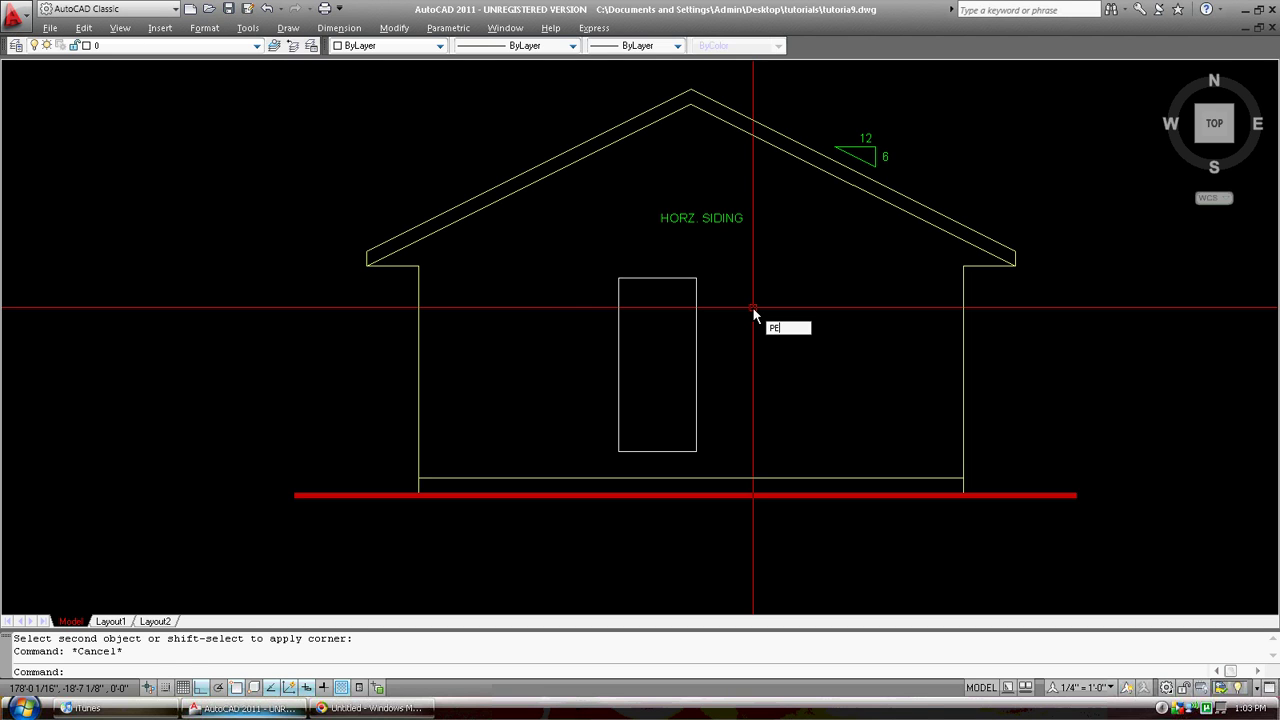
# Convert the right door line on the front elevation to a polyline and join the door's other outline segments to it.
pyautogui.write('E')
pyautogui.press('Return')
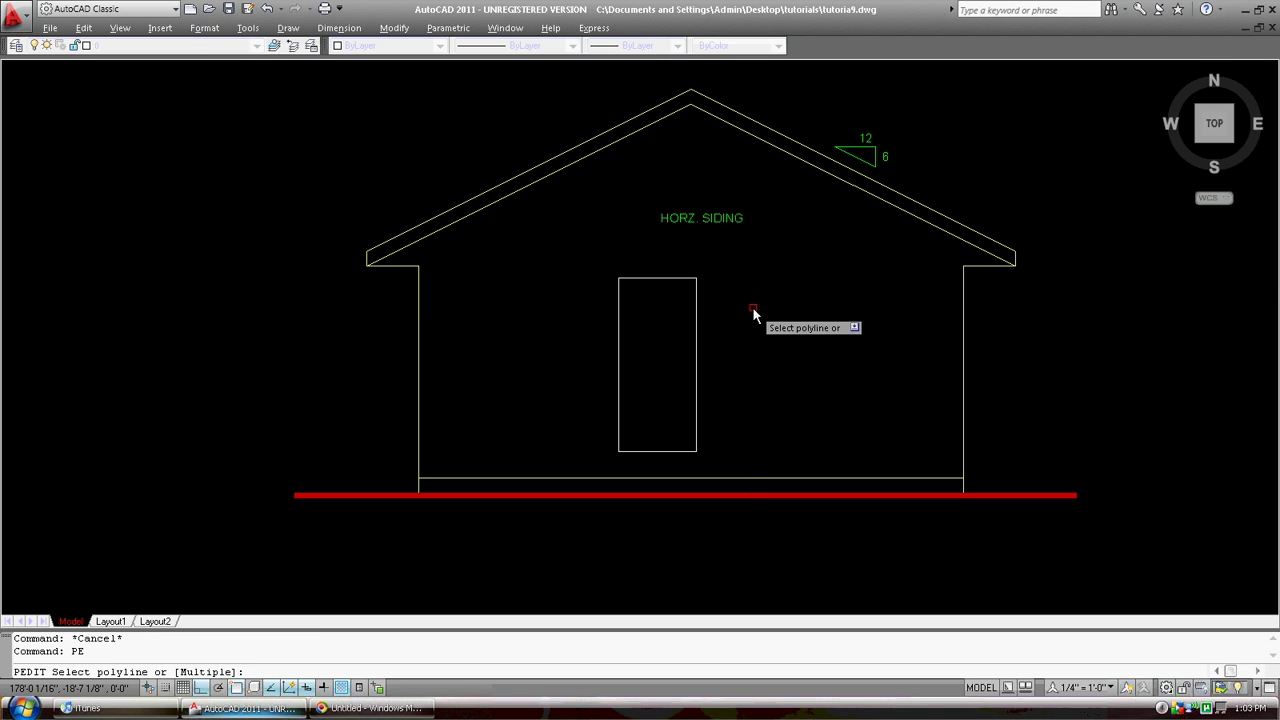
pyautogui.click(699, 411)
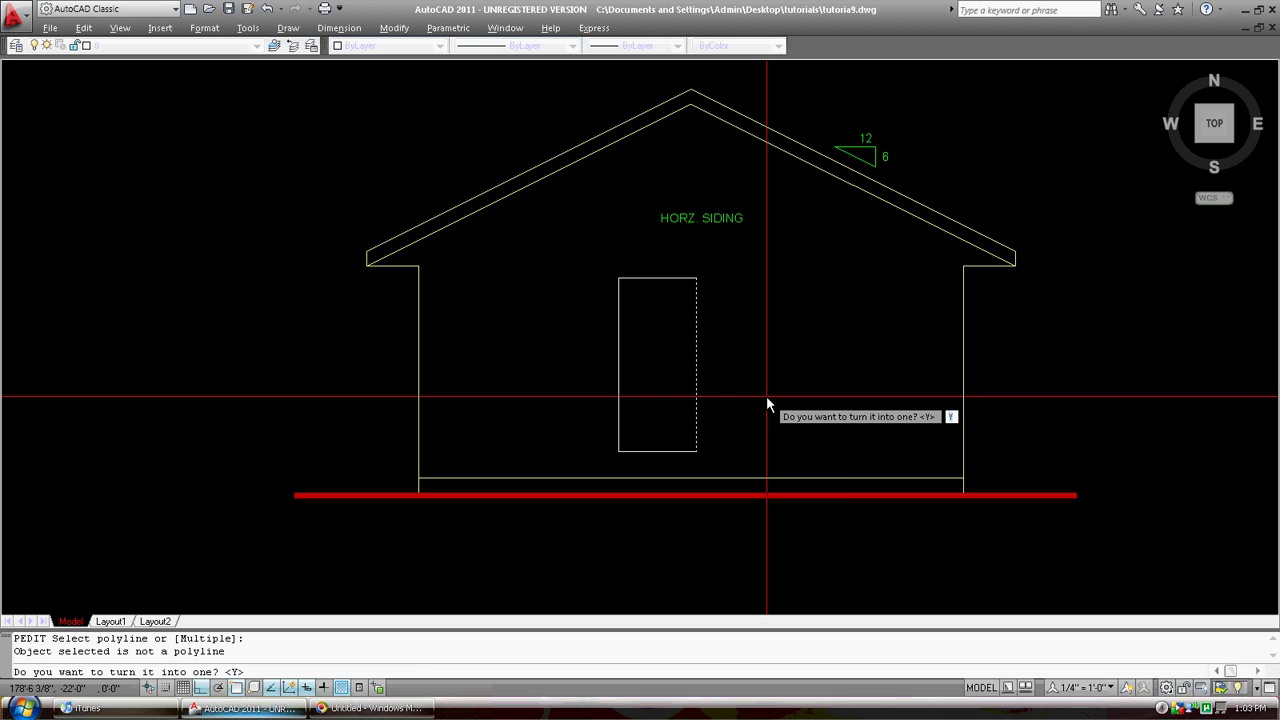
pyautogui.press('Return')
pyautogui.write('J')
pyautogui.press('Return')
pyautogui.click(722, 455)
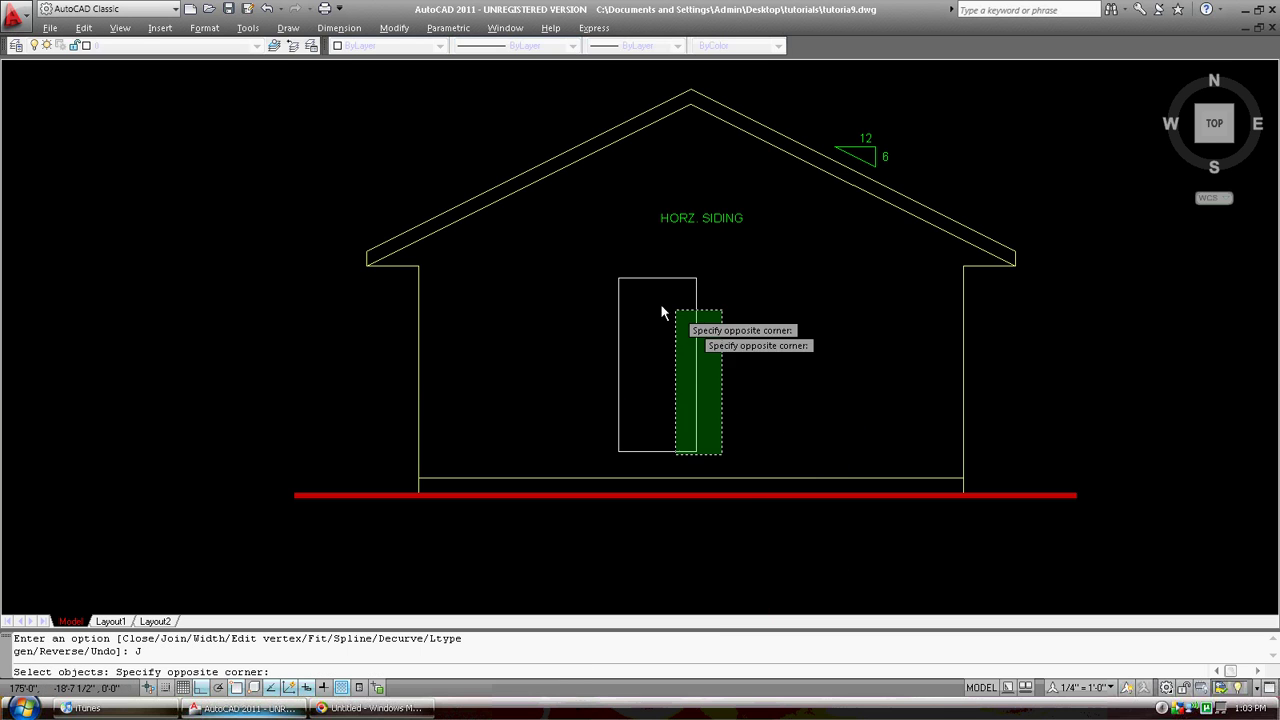
pyautogui.click(584, 268)
pyautogui.press('Return')
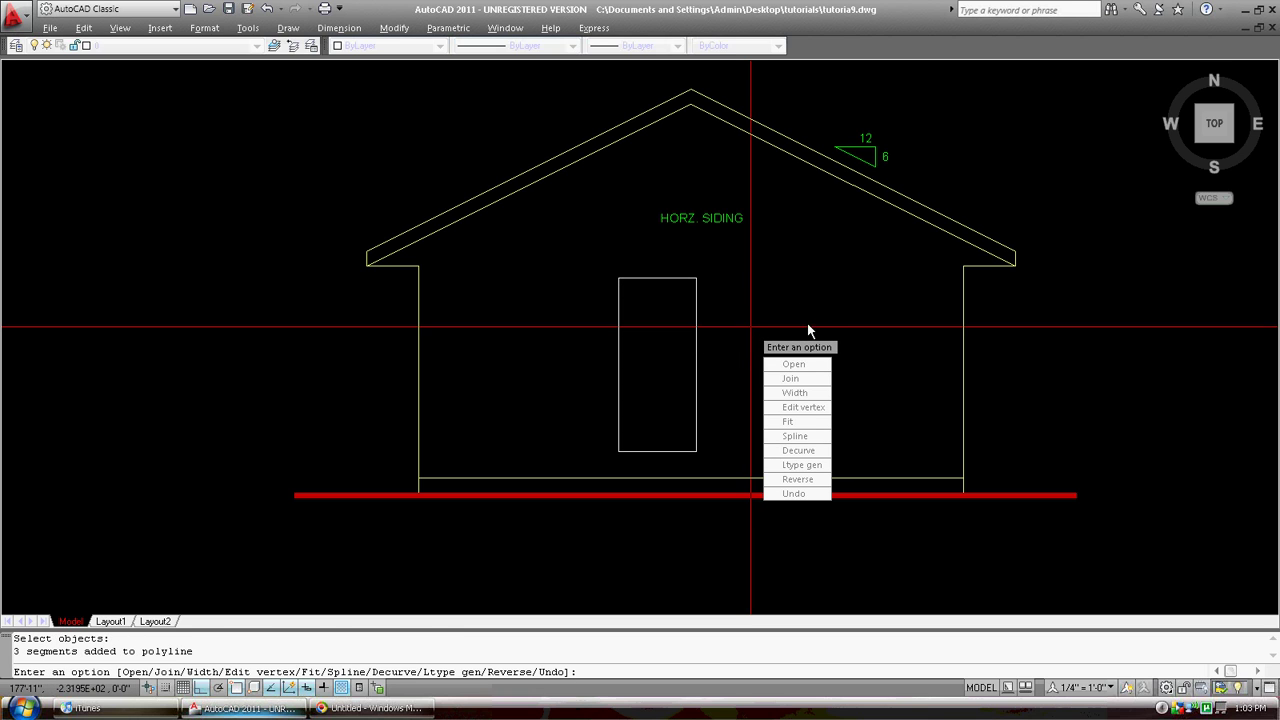
pyautogui.press('Escape')
# Offset the joined door outline 2" inward to form the door frame on the front elevation.
pyautogui.write('o')
pyautogui.press('Return')
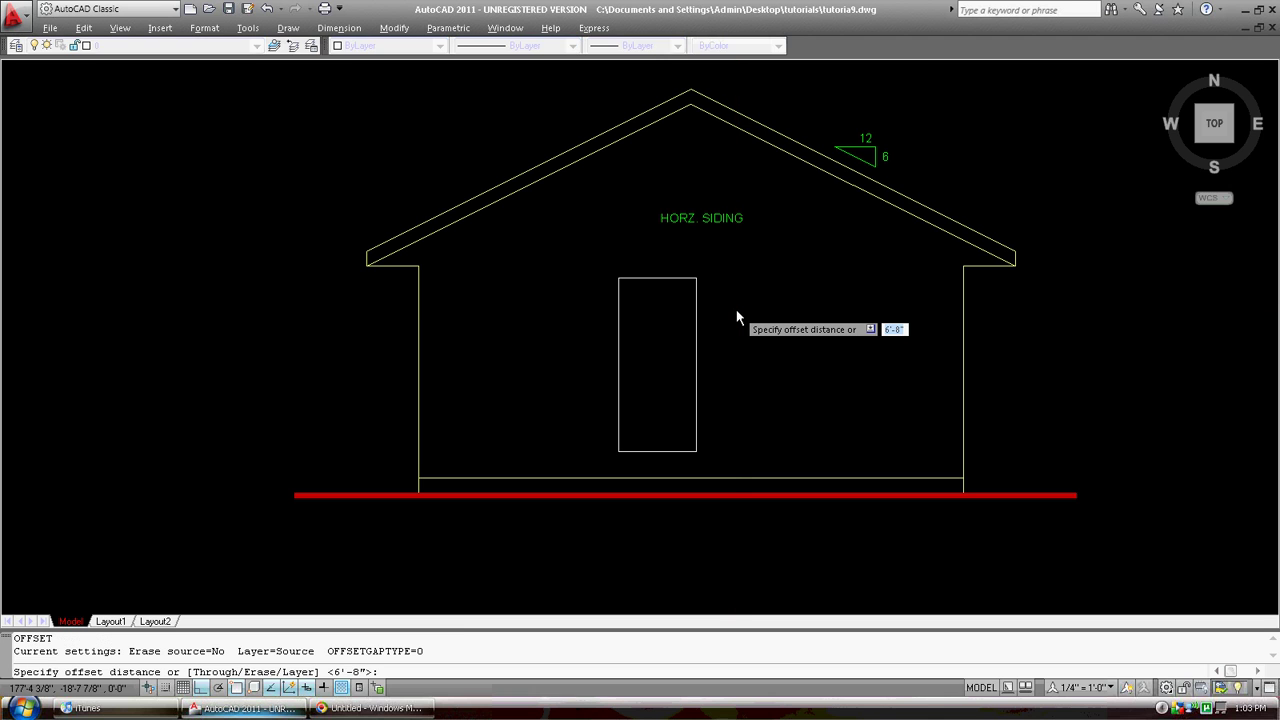
pyautogui.write('2')
pyautogui.press('Return')
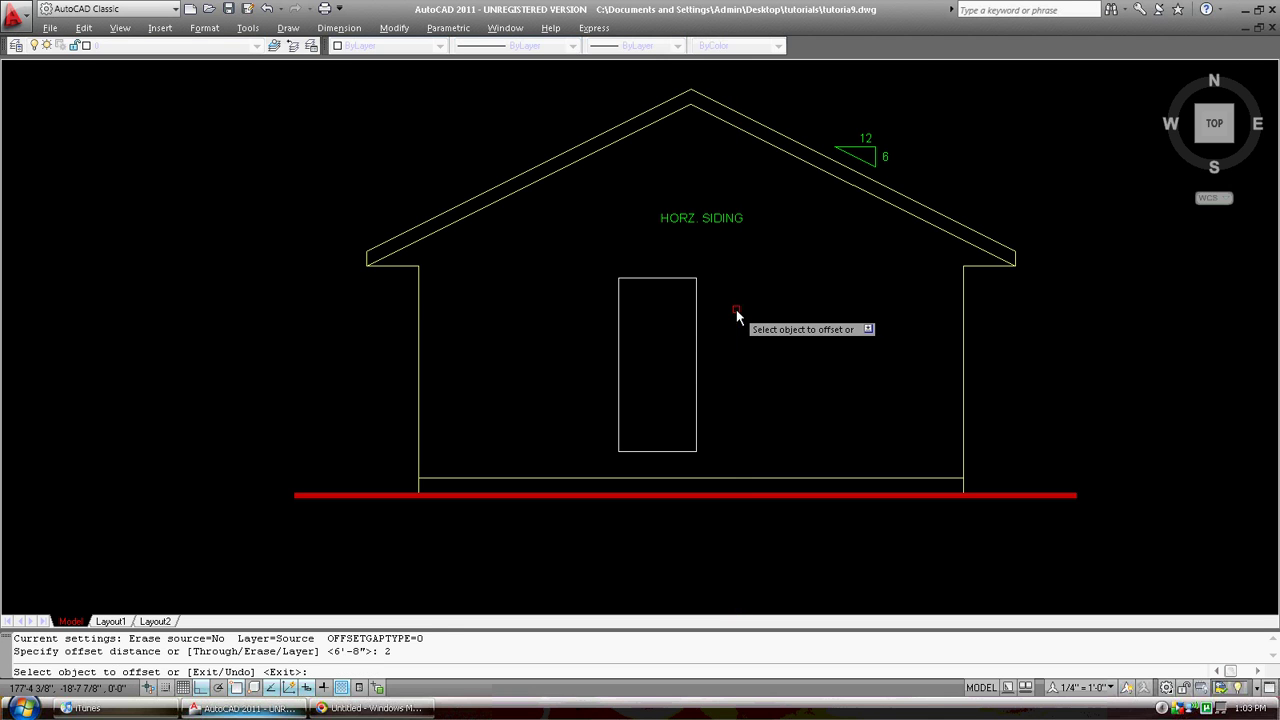
pyautogui.click(694, 326)
pyautogui.click(664, 317)
pyautogui.press('Return')
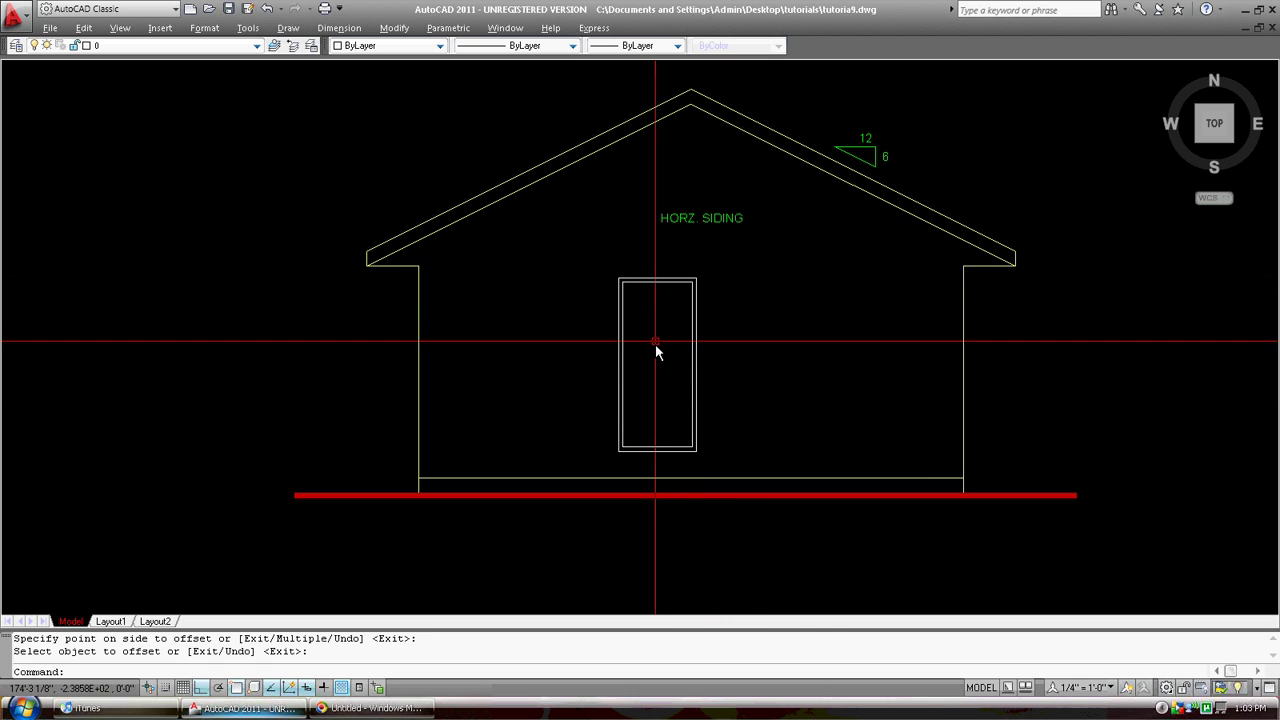
# Examine the front elevation against the floor plan above it and look over the other elevations.
pyautogui.scroll(-2, 754, 293)
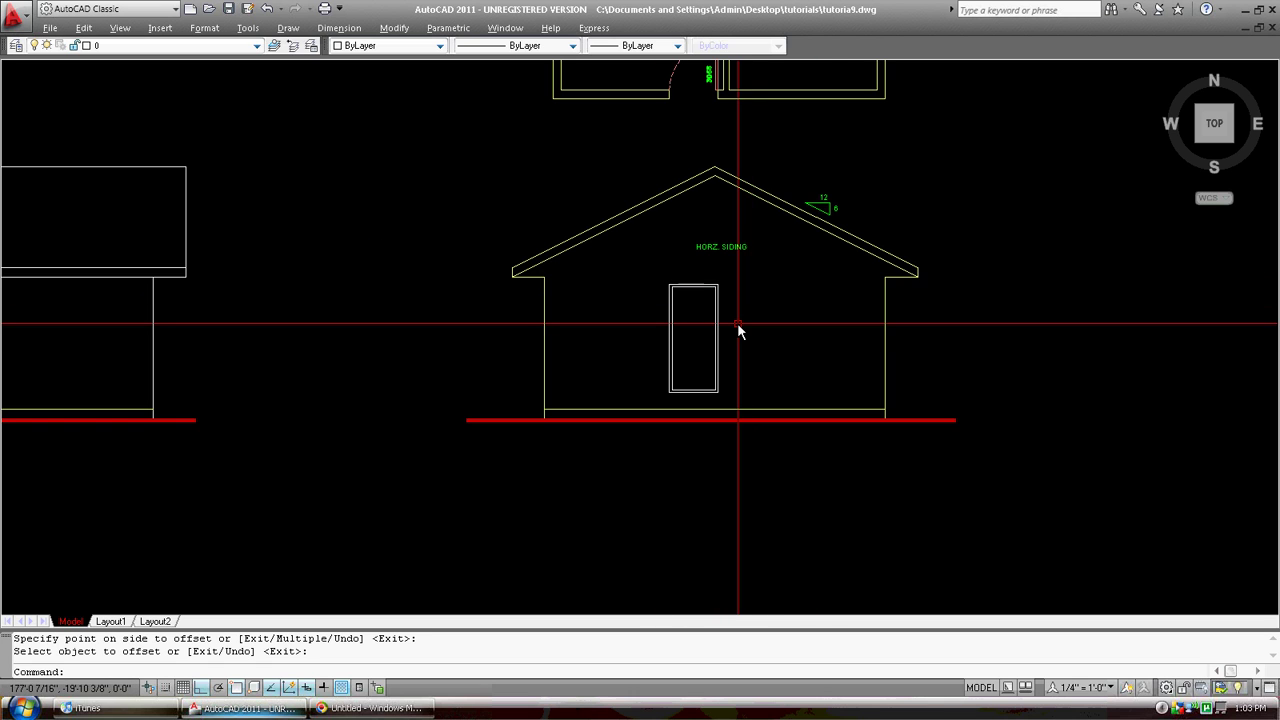
pyautogui.scroll(-2, 737, 322)
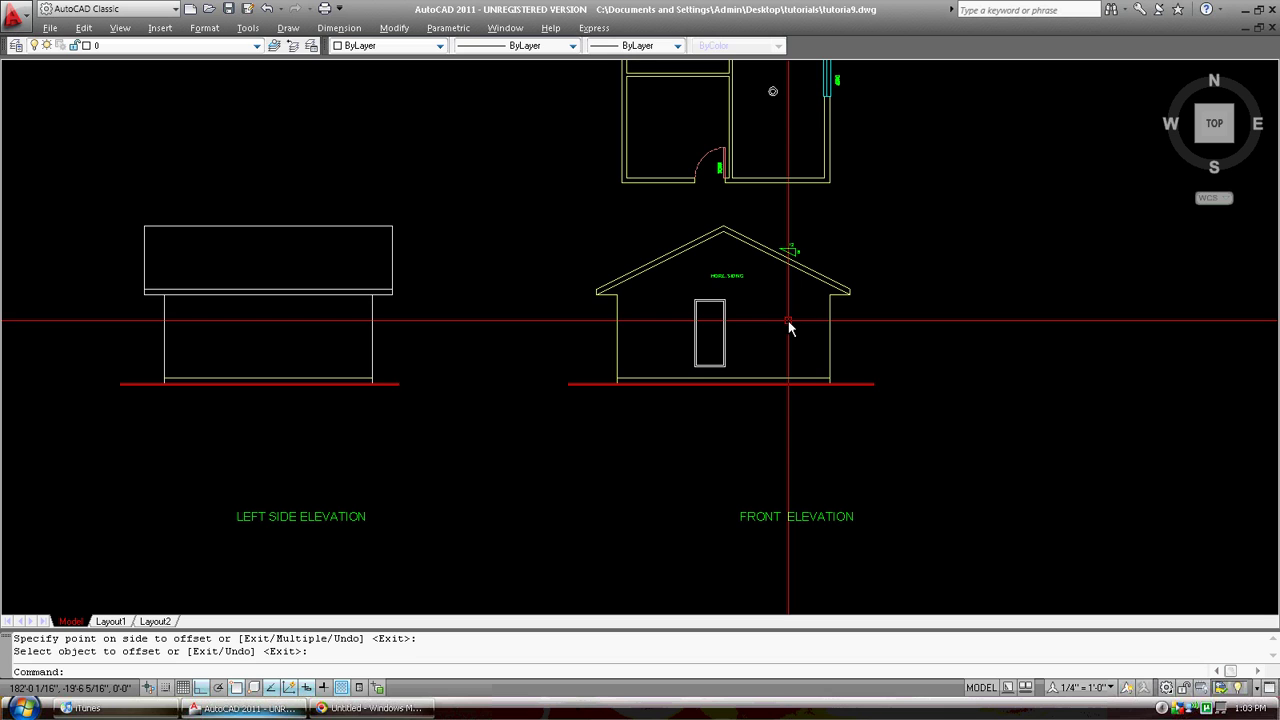
pyautogui.moveTo(776, 326); pyautogui.dragTo(786, 376, button='middle')
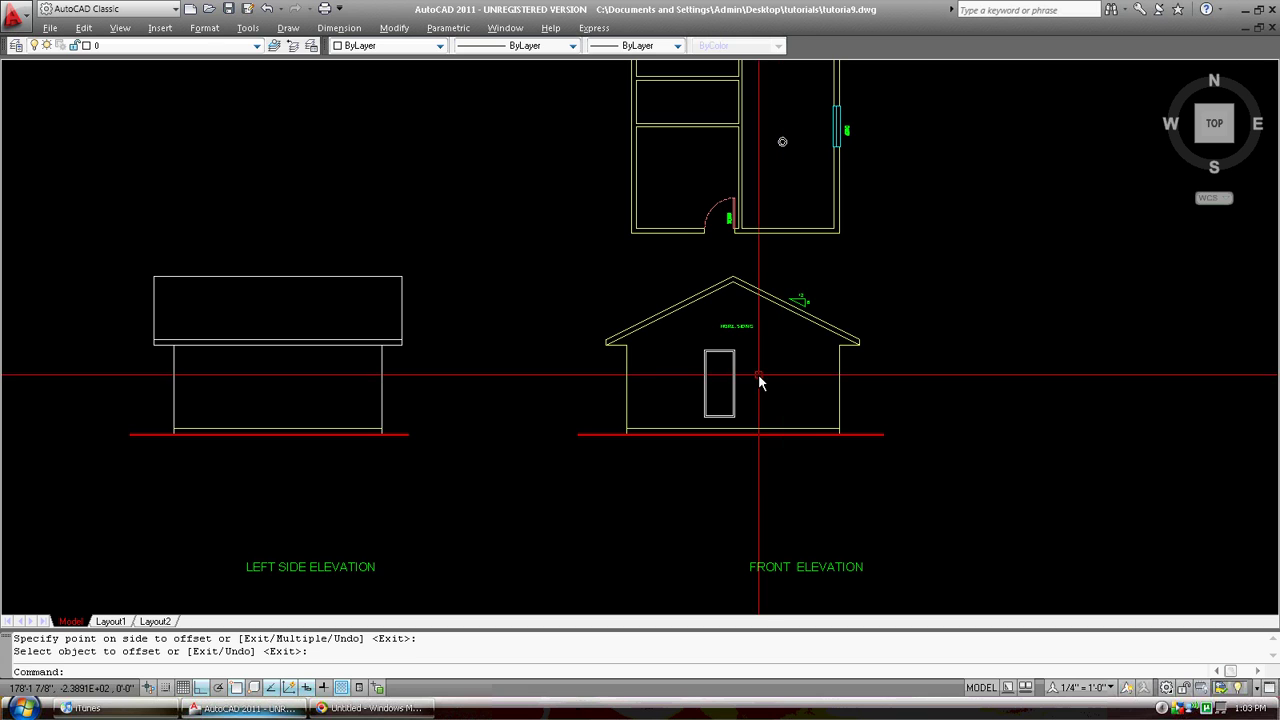
pyautogui.scroll(-2, 757, 385)
pyautogui.scroll(1, 757, 377)
pyautogui.moveTo(757, 377); pyautogui.dragTo(754, 419, button='middle')
pyautogui.moveTo(626, 374)
pyautogui.mouseDown(button='middle')
pyautogui.moveTo(666, 374)
pyautogui.moveTo(646, 343)
pyautogui.mouseUp(button='middle')
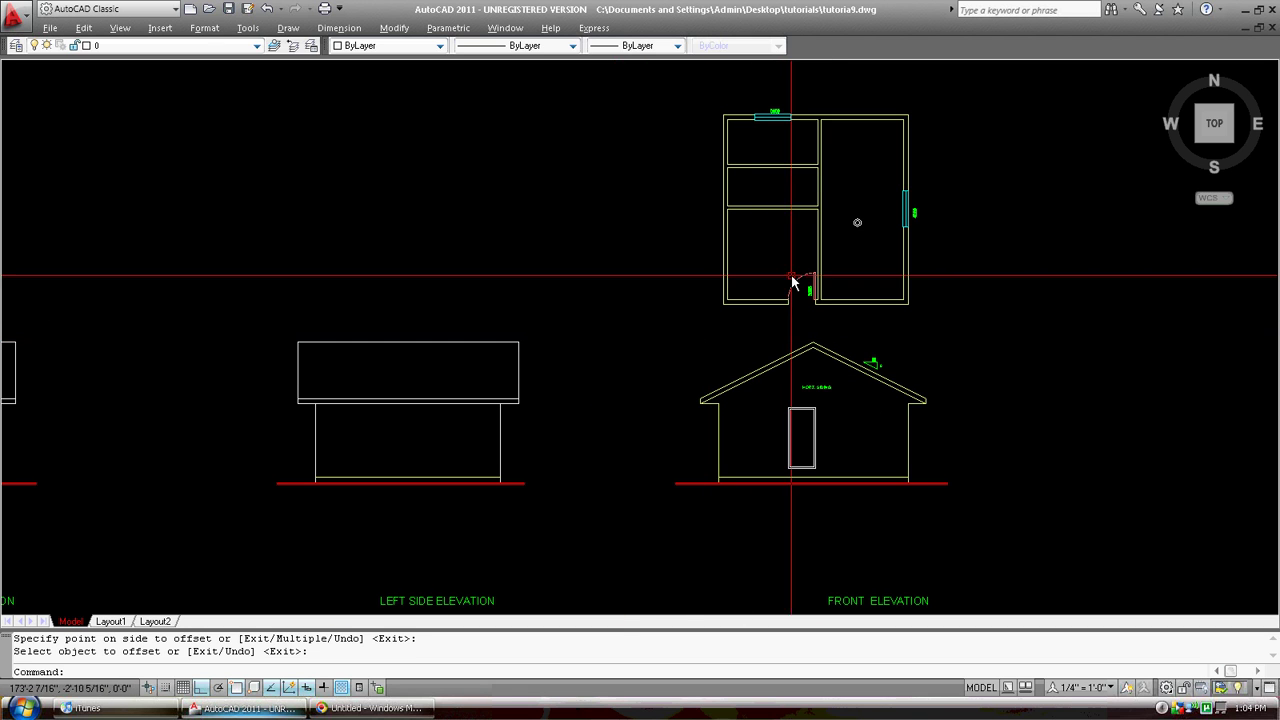
pyautogui.moveTo(497, 404); pyautogui.dragTo(614, 367, button='middle')
pyautogui.scroll(-3, 752, 280)
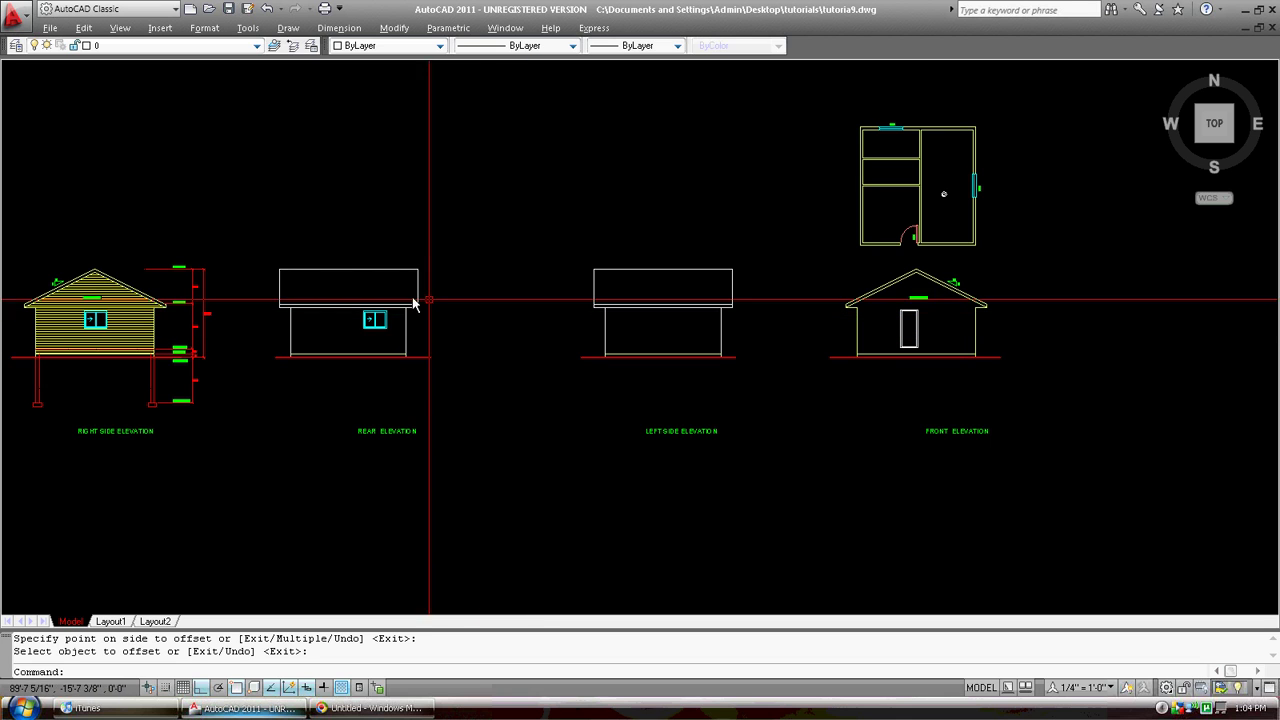
# Copy the HORZ. SIDING label from the front elevation straight across onto the roof of the left side elevation.
pyautogui.write('c')
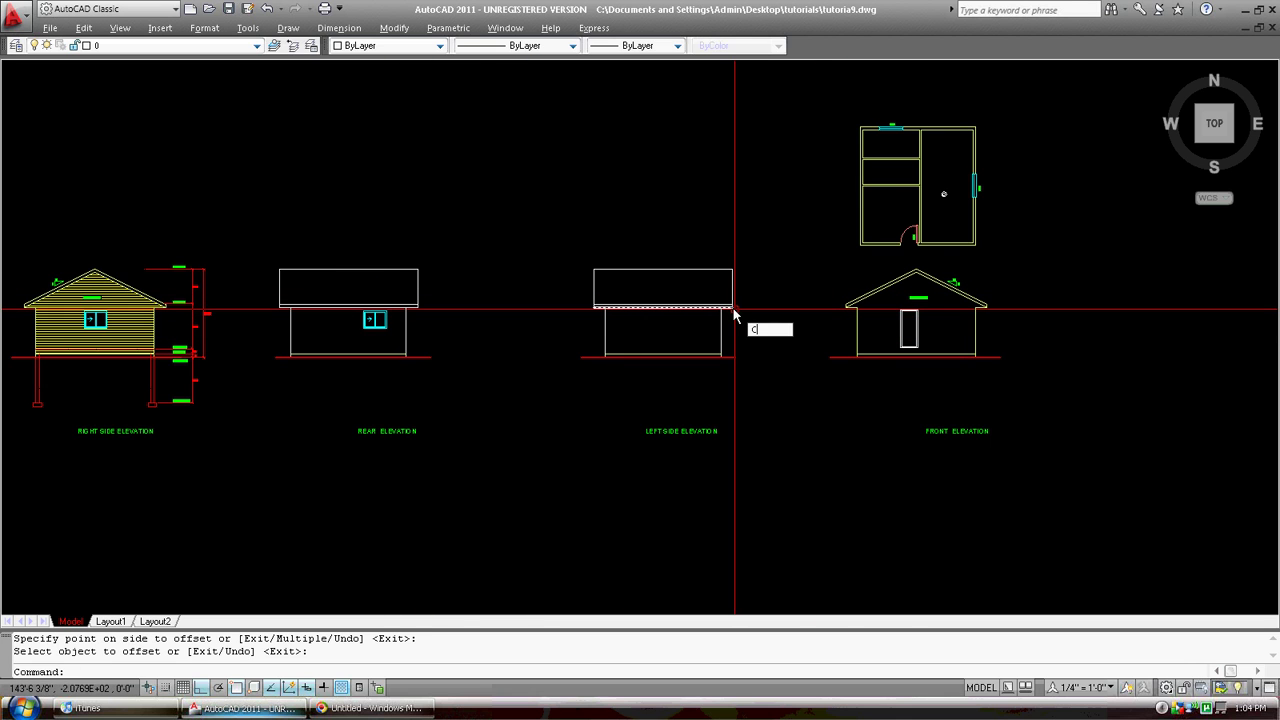
pyautogui.write('p')
pyautogui.press('Return')
pyautogui.click(918, 298)
pyautogui.press('Return')
pyautogui.click(916, 298)
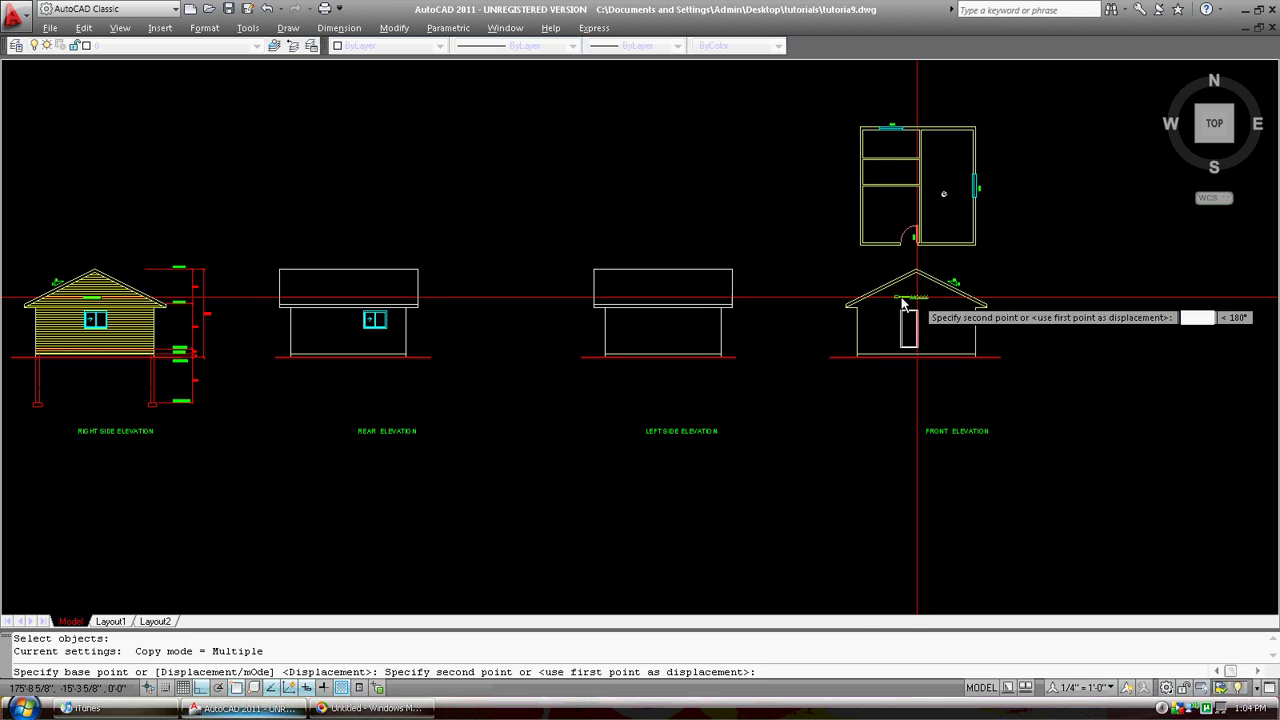
pyautogui.click(668, 298)
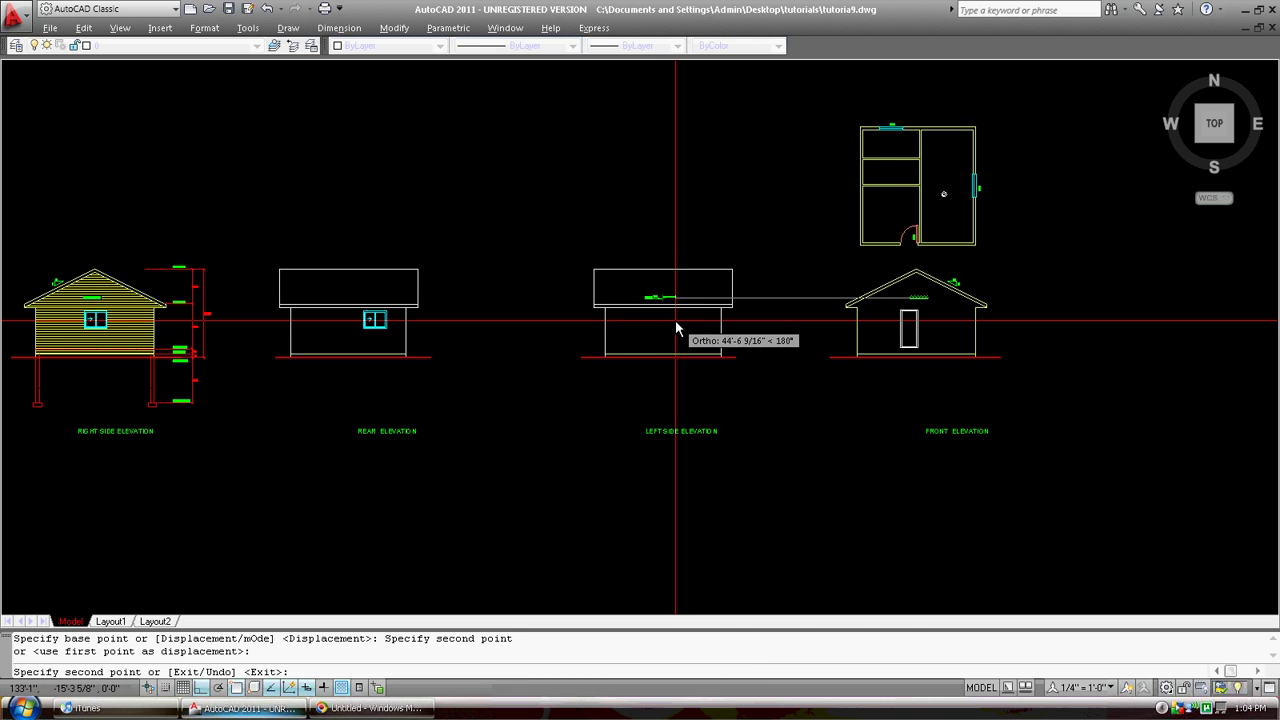
pyautogui.press('Escape')
# Copy the HORZ. SIDING label on the left side elevation's roof straight down onto the wall below.
pyautogui.write('z')
pyautogui.press('Return')
pyautogui.click(573, 375)
pyautogui.click(786, 215)
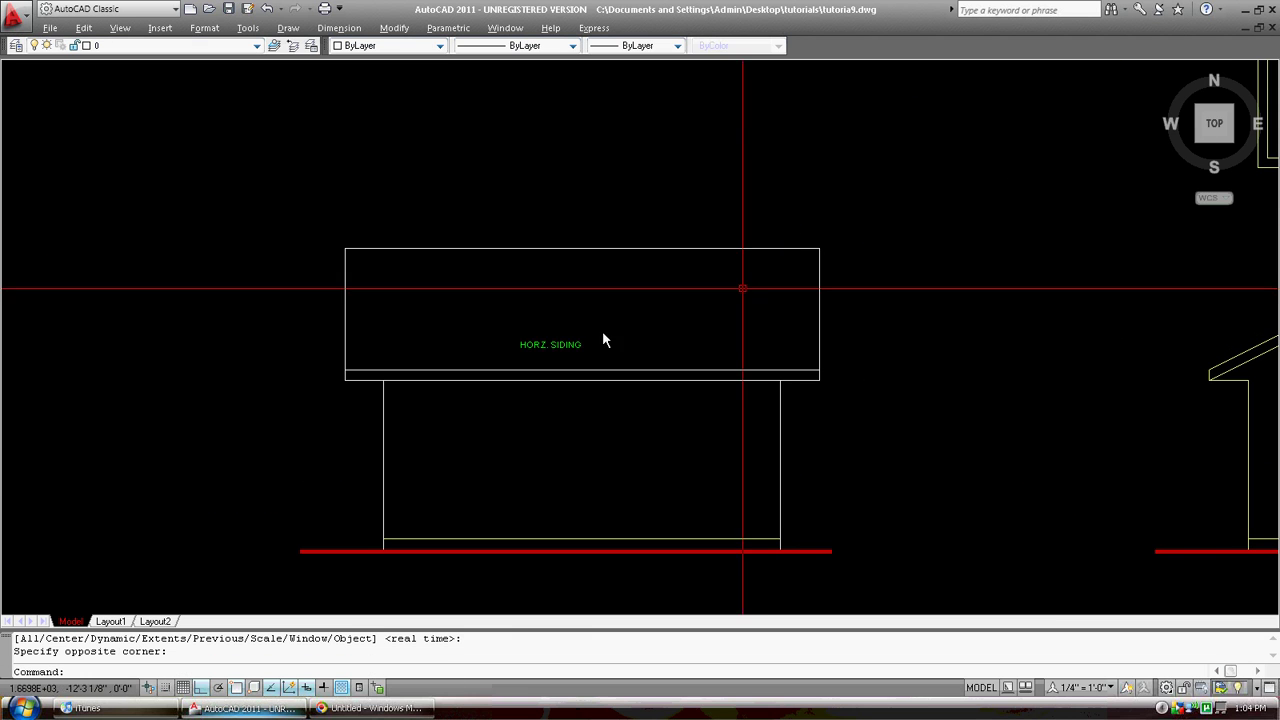
pyautogui.write('co')
pyautogui.press('Return')
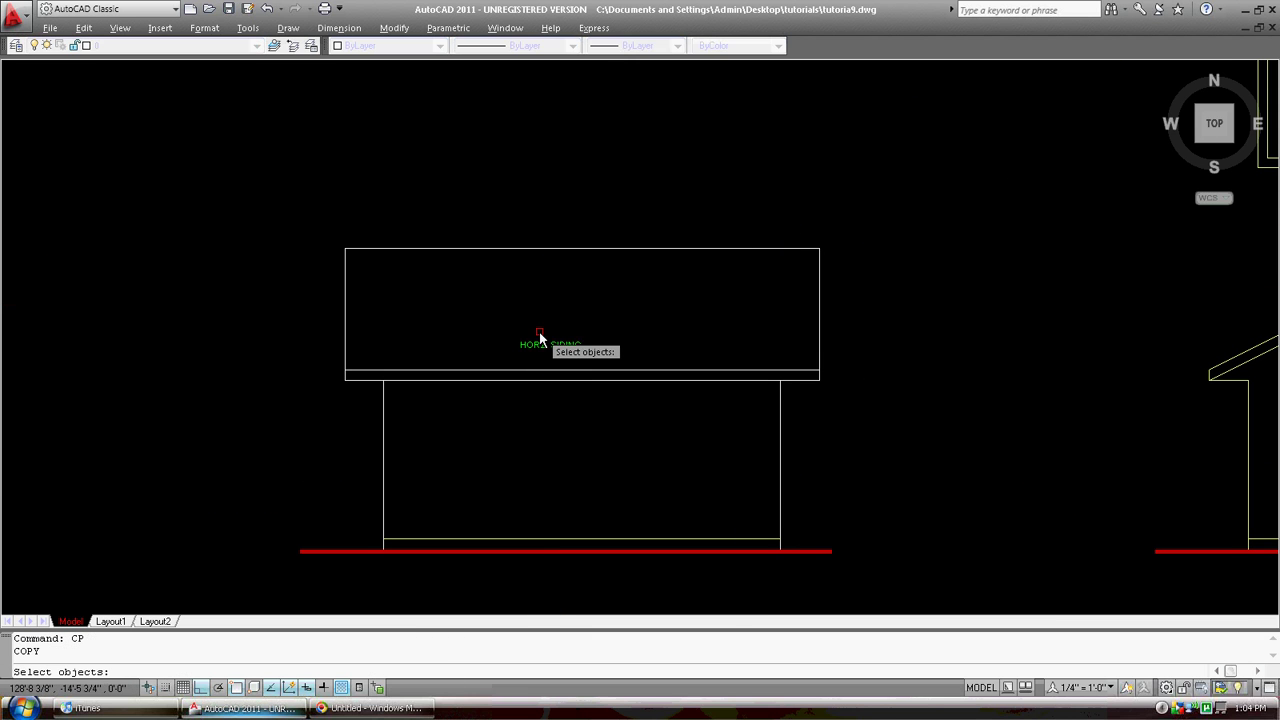
pyautogui.click(537, 344)
pyautogui.press('Return')
pyautogui.click(537, 345)
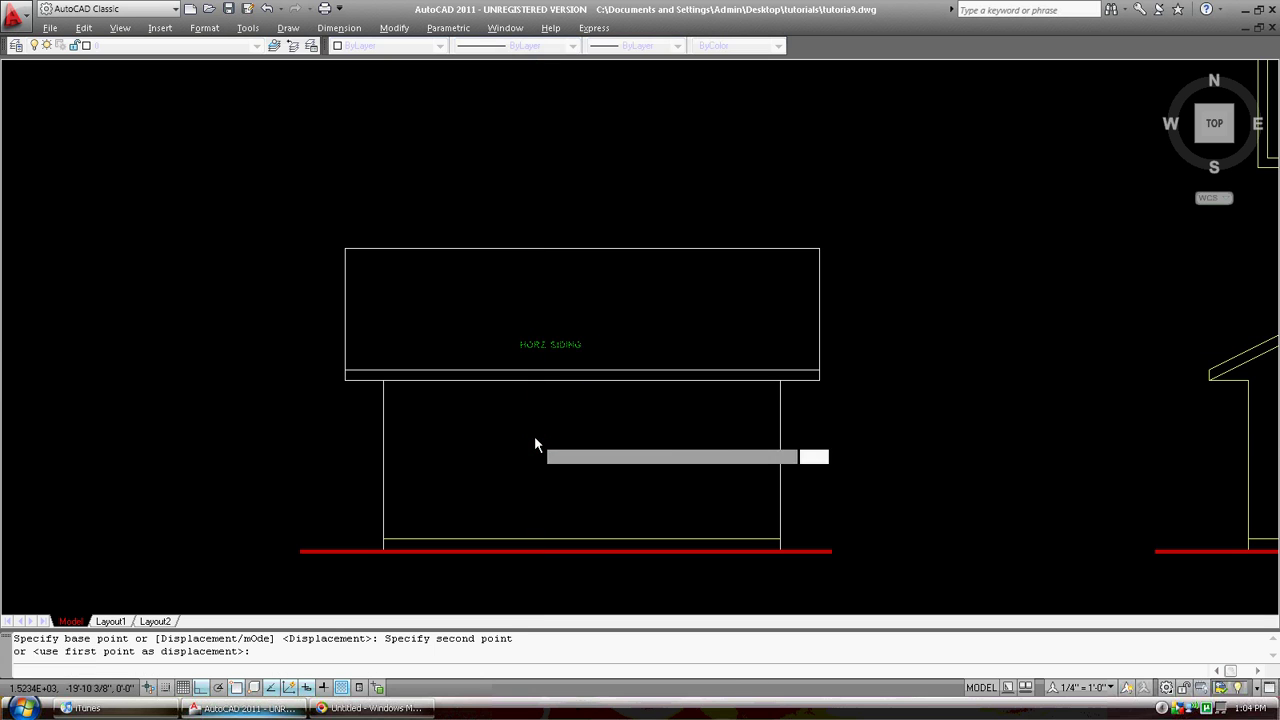
pyautogui.click(534, 435)
pyautogui.press('Escape')
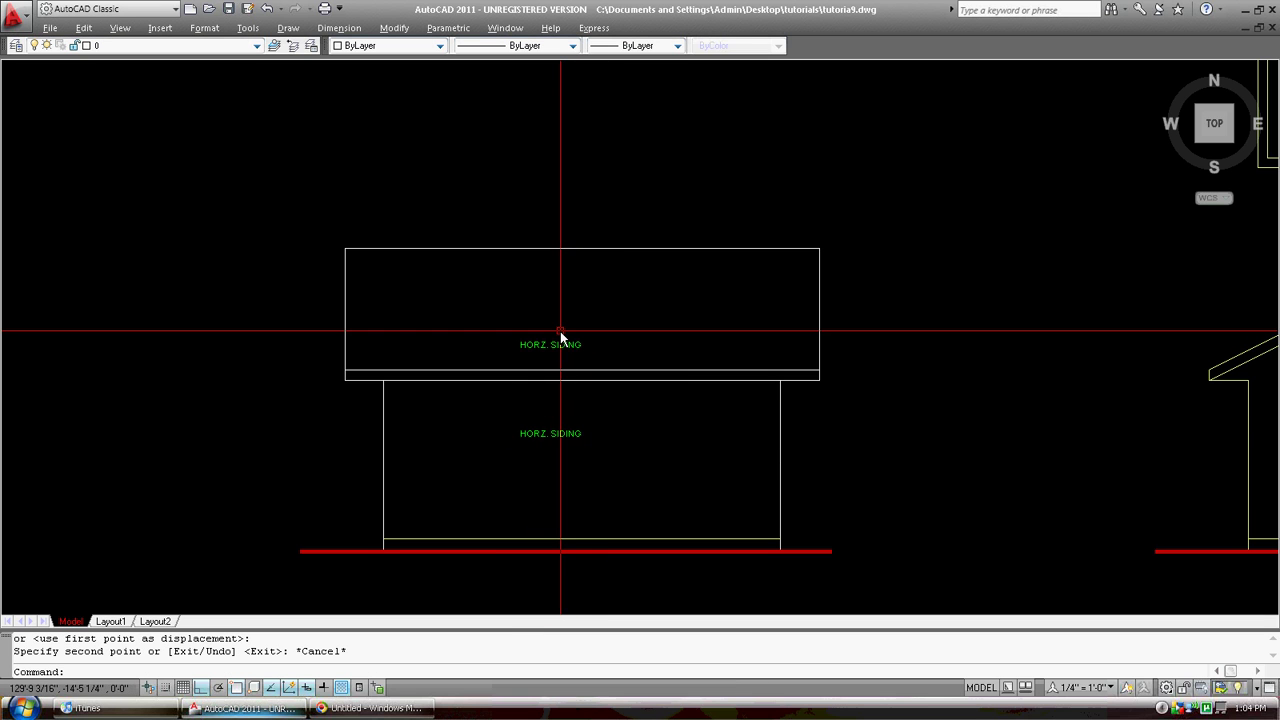
# Change the roof label on the left side elevation to read ASPHALT SHINGLES.
pyautogui.write('ed')
pyautogui.press('Return')
pyautogui.click(546, 342)
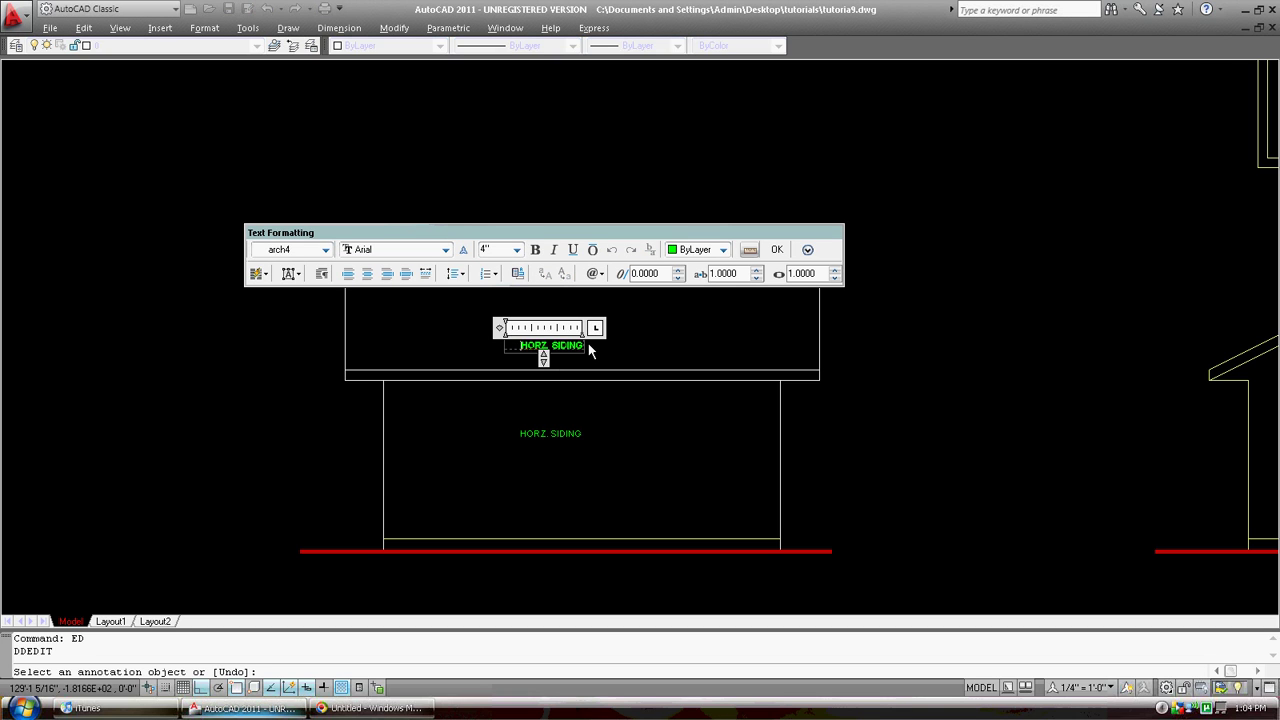
pyautogui.moveTo(584, 345); pyautogui.dragTo(503, 350)
pyautogui.press('BackSpace')
pyautogui.write('ASPHALT SHINGLES')
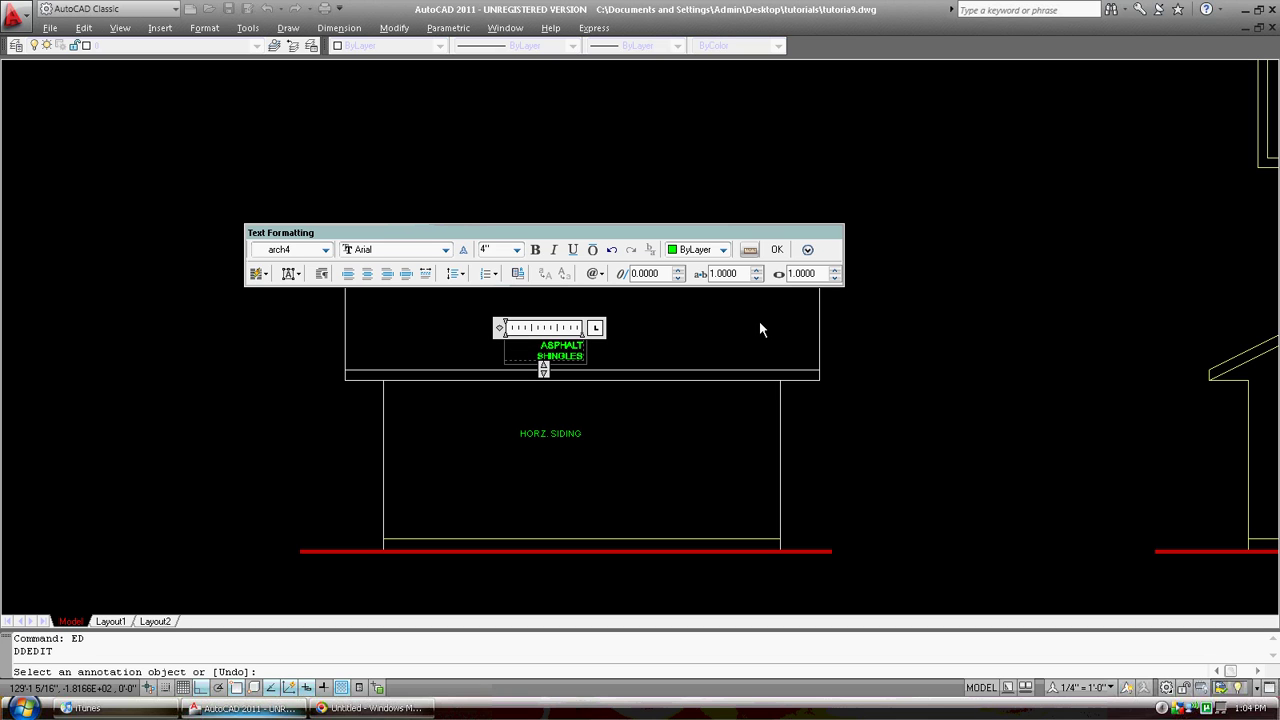
pyautogui.click(675, 320)
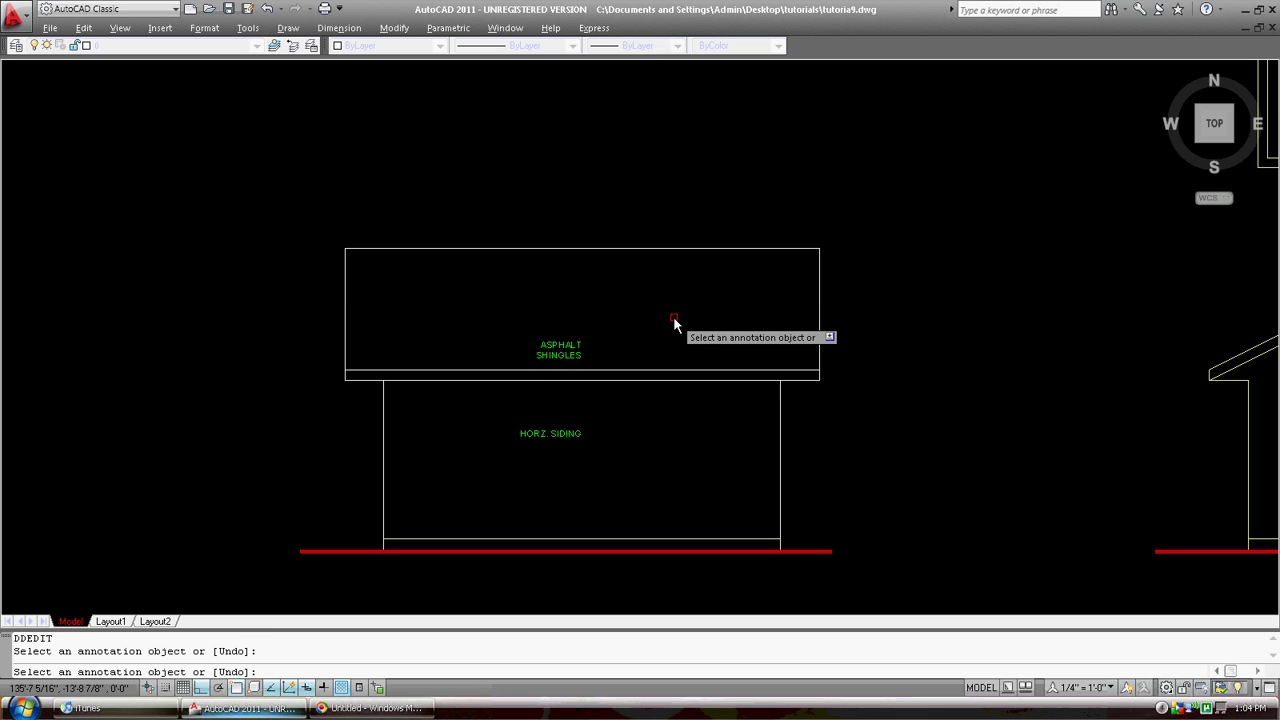
pyautogui.press('Escape')
# Widen the text box of the ASPHALT SHINGLES label so the words fit on one line.
pyautogui.click(568, 352)
pyautogui.click(505, 342)
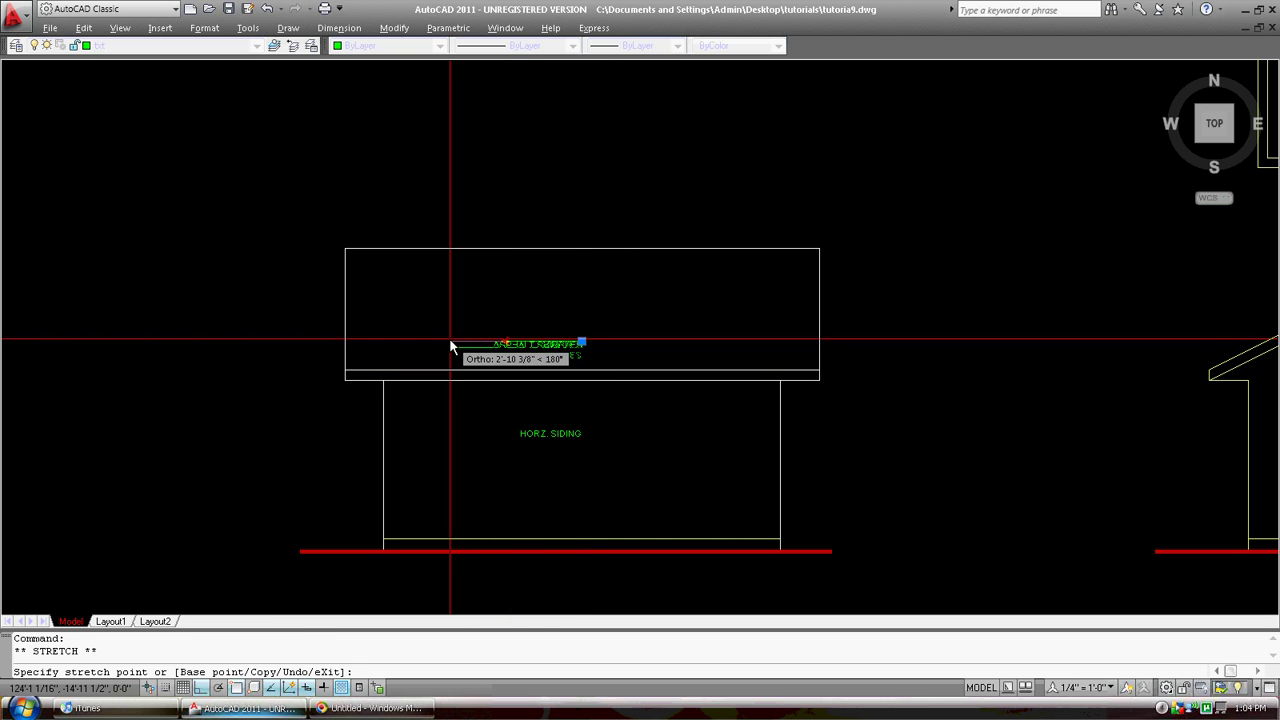
pyautogui.press('Escape')
pyautogui.press('Escape')
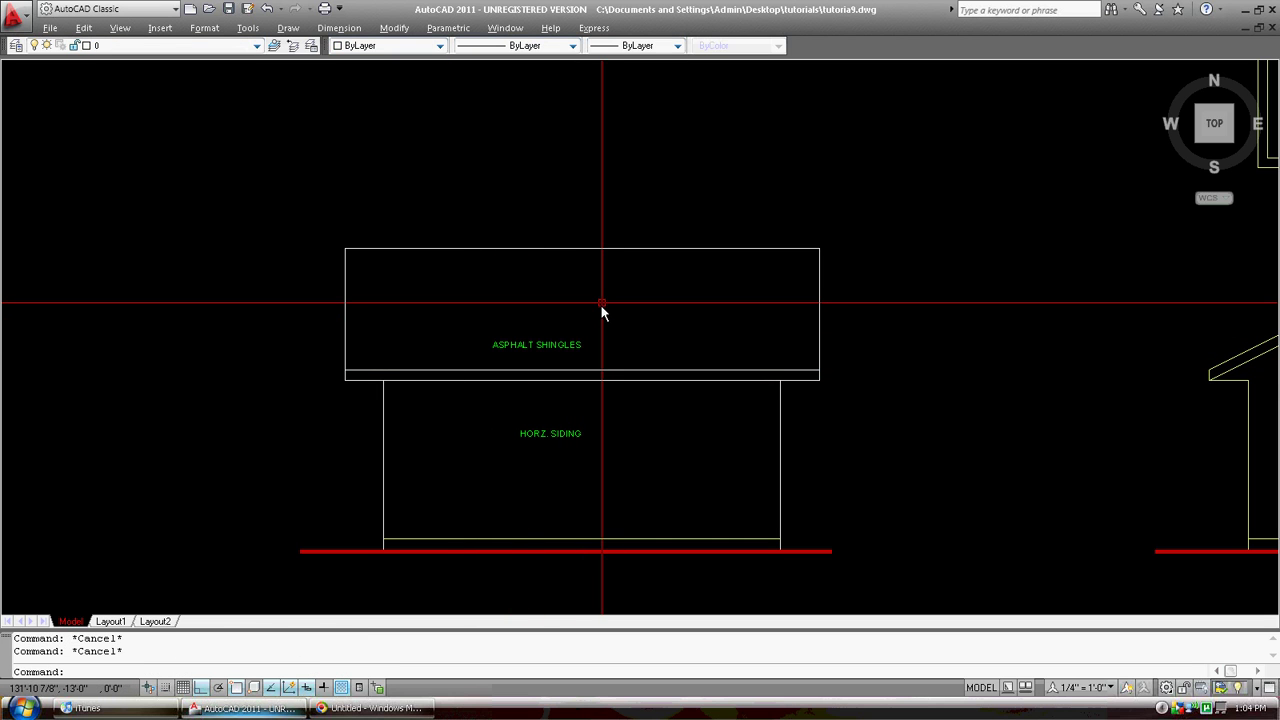
# Copy the ASPHALT SHINGLES label straight up to a spot higher on the same roof.
pyautogui.write('cp')
pyautogui.press('Return')
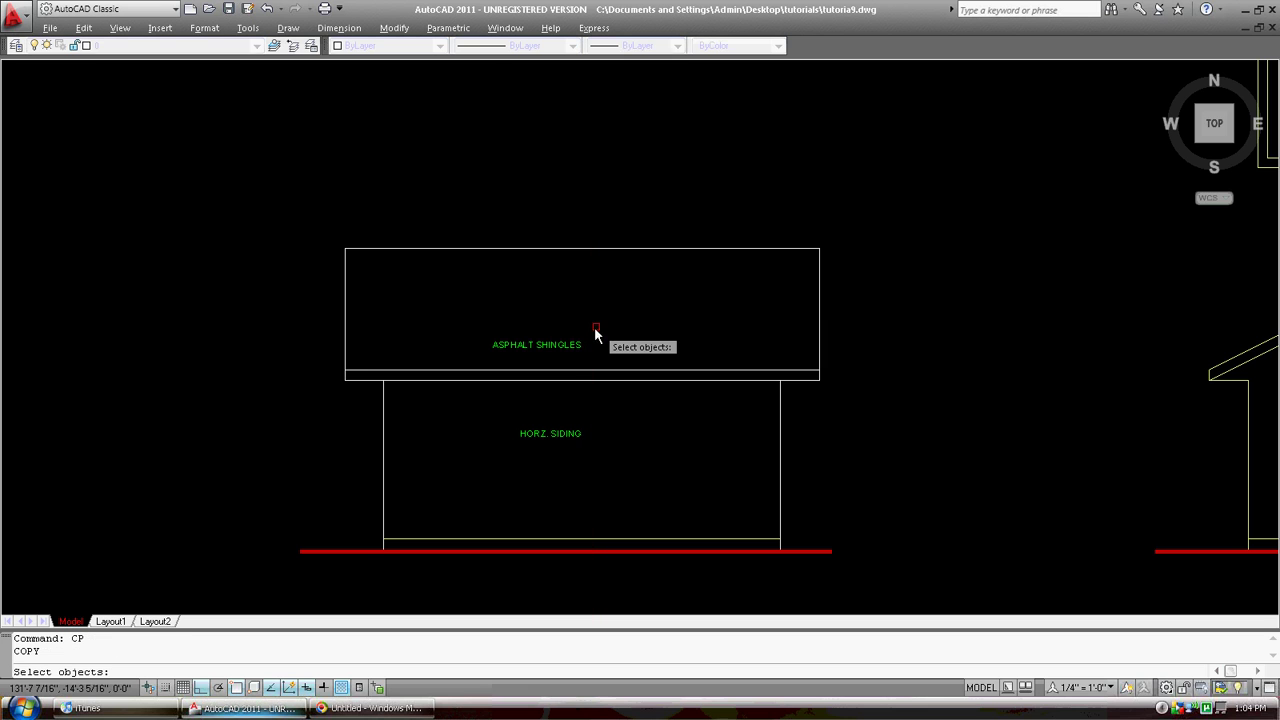
pyautogui.click(550, 343)
pyautogui.press('Return')
pyautogui.click(544, 346)
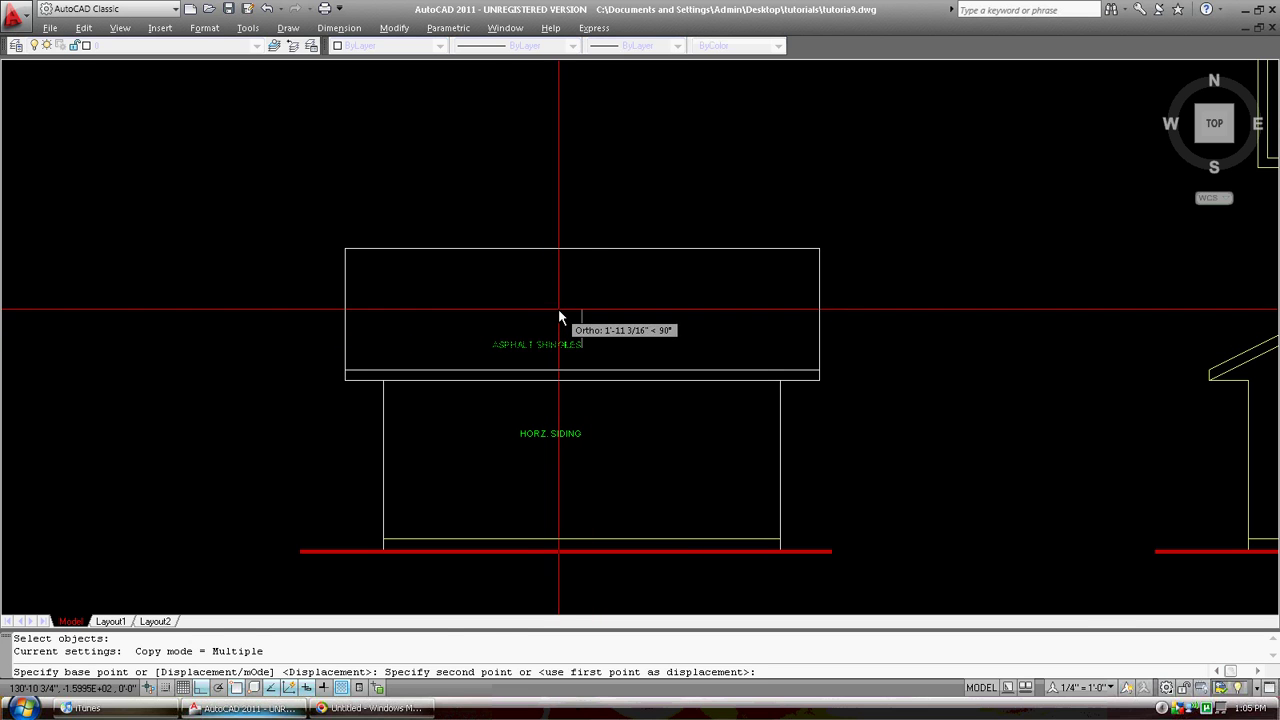
pyautogui.click(550, 308)
pyautogui.press('Escape')
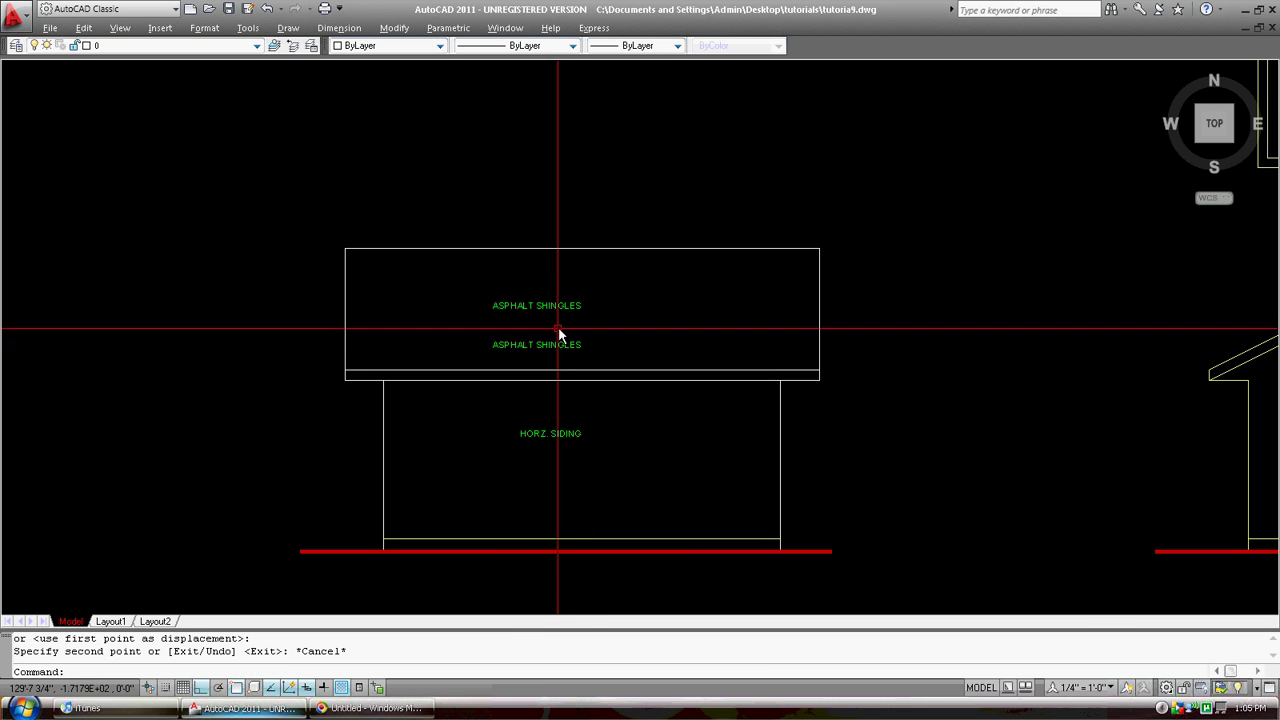
# Replace the text of the upper ASPHALT SHINGLES label with the roof pitch 6:12.
pyautogui.write('ED')
pyautogui.press('Return')
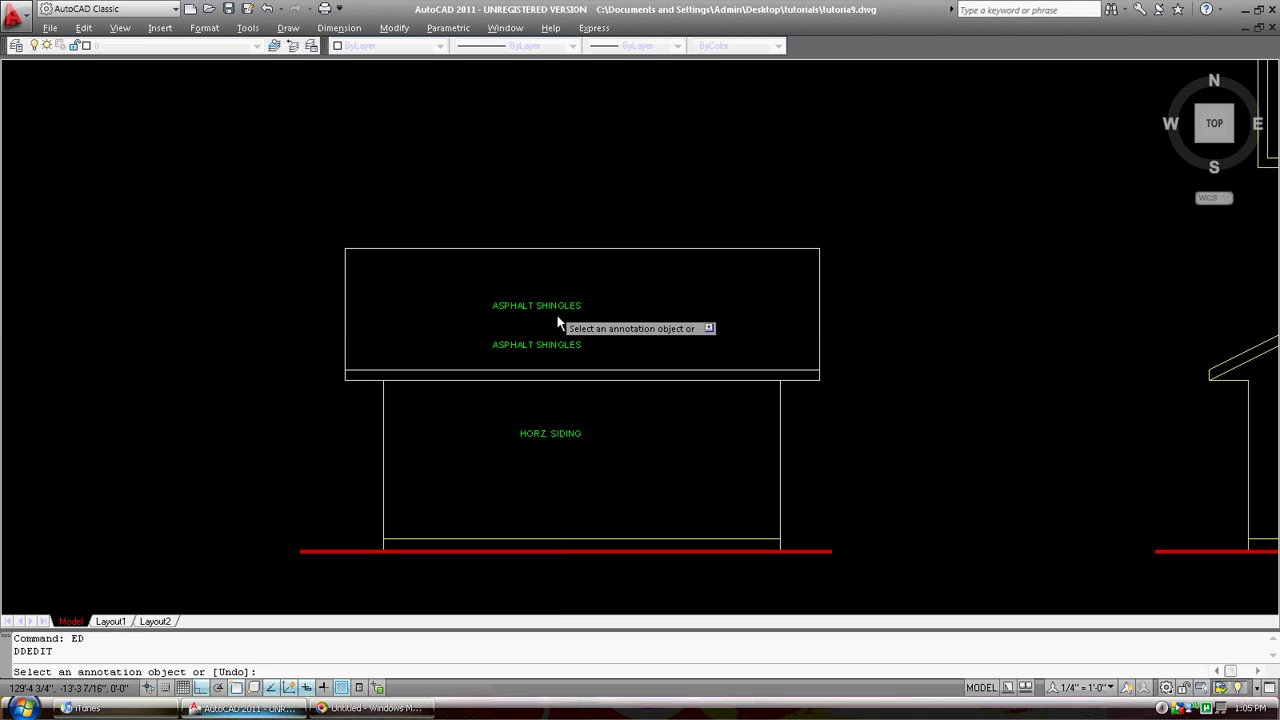
pyautogui.click(552, 307)
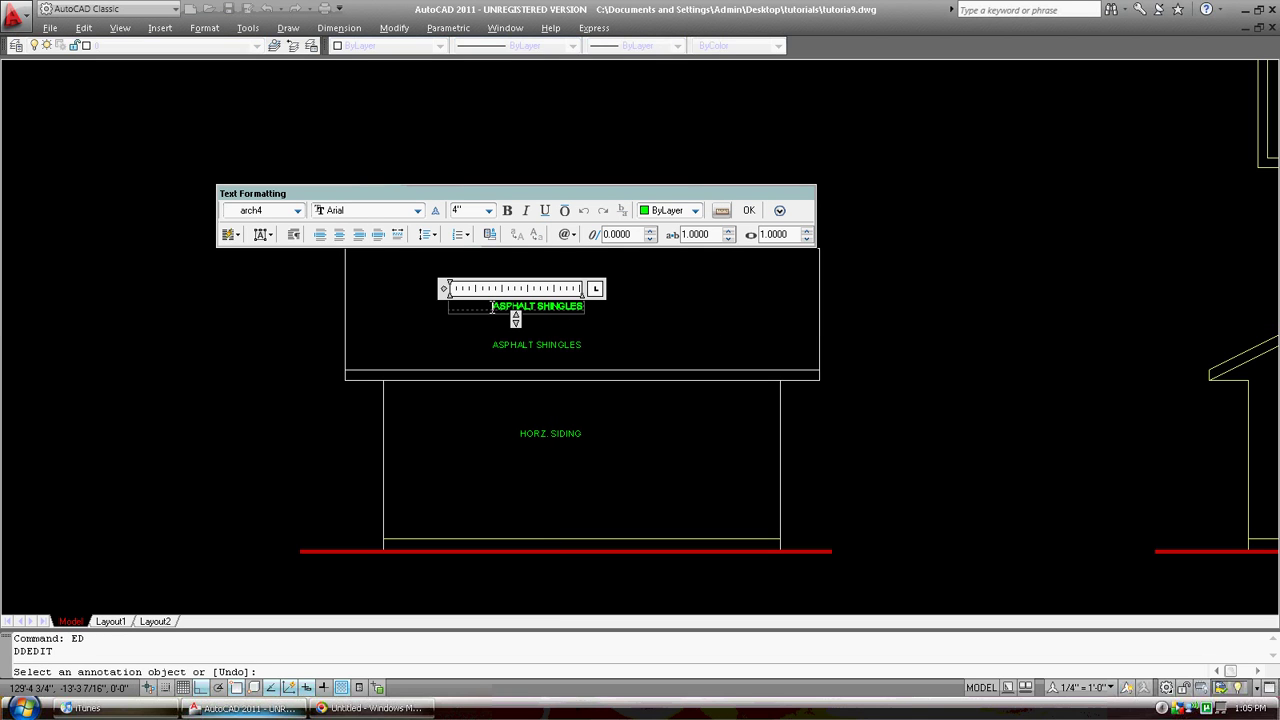
pyautogui.moveTo(492, 307); pyautogui.dragTo(650, 324)
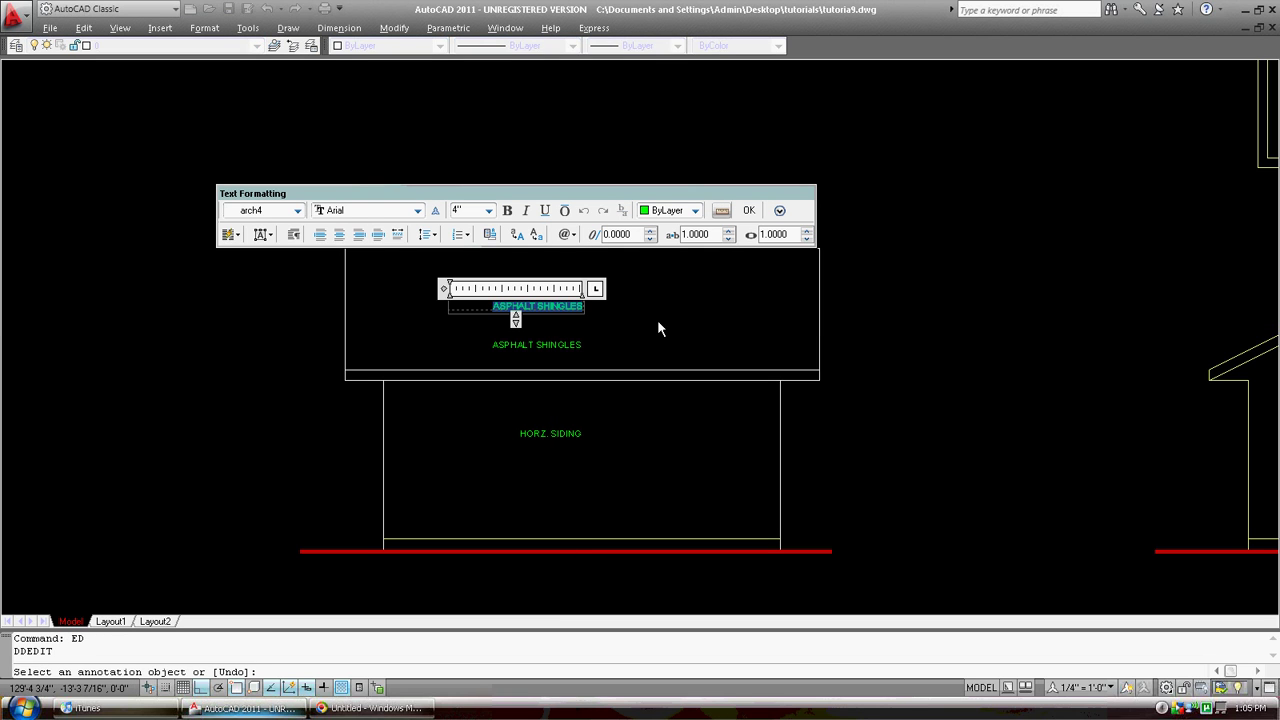
pyautogui.write('R')
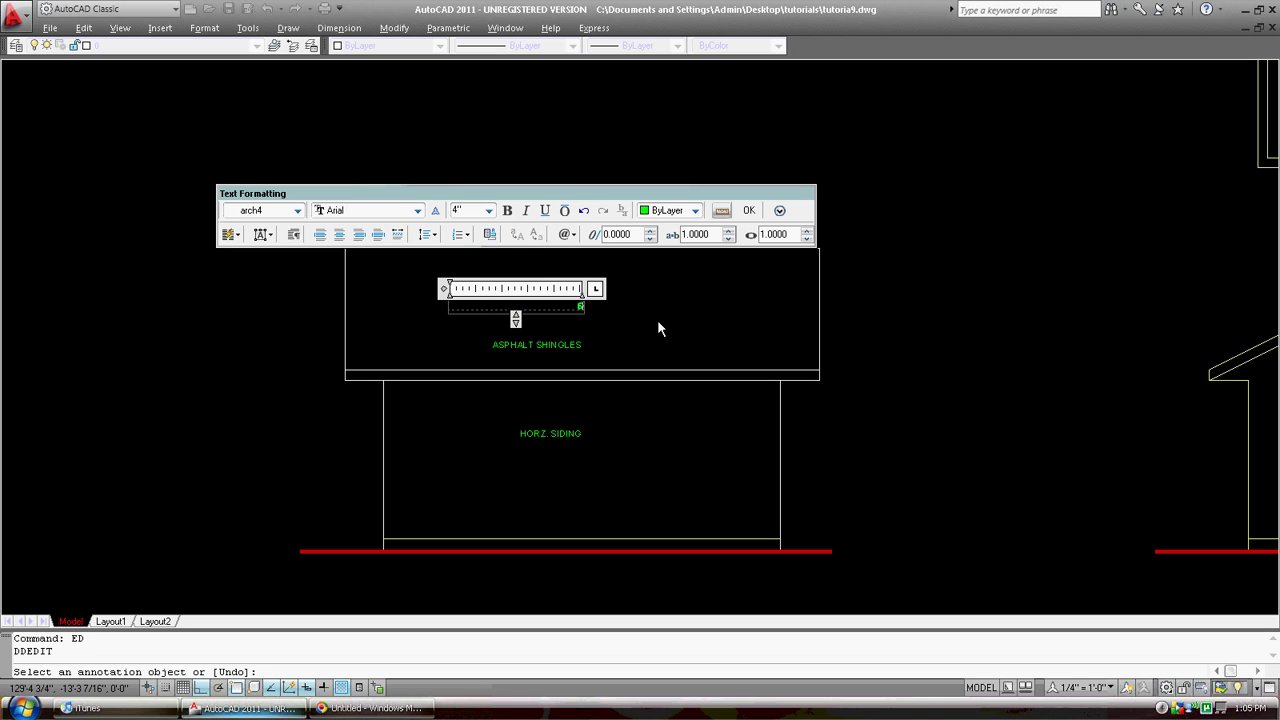
pyautogui.write('O')
pyautogui.press('BackSpace')
pyautogui.write('U')
pyautogui.press('BackSpace')
pyautogui.write('I')
pyautogui.write('12')
pyautogui.click(657, 319)
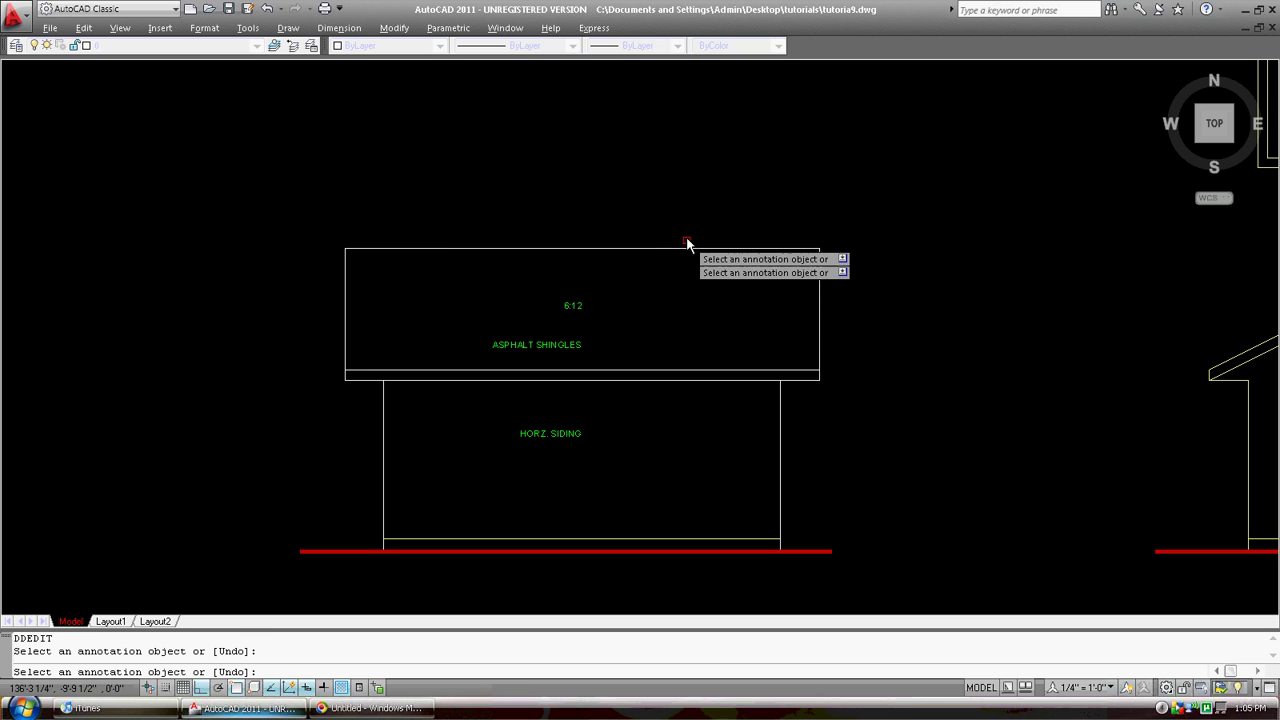
pyautogui.press('Return')
pyautogui.scroll(-5, 713, 210)
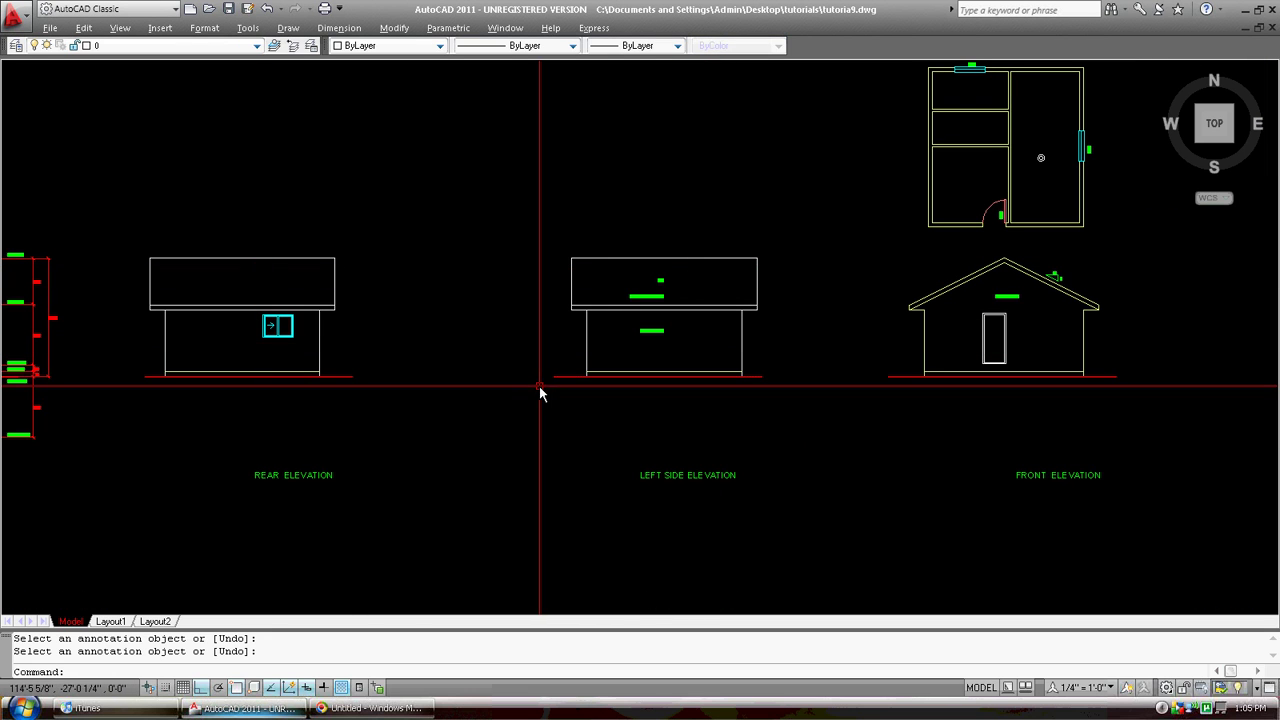
pyautogui.scroll(-5, 926, 378)
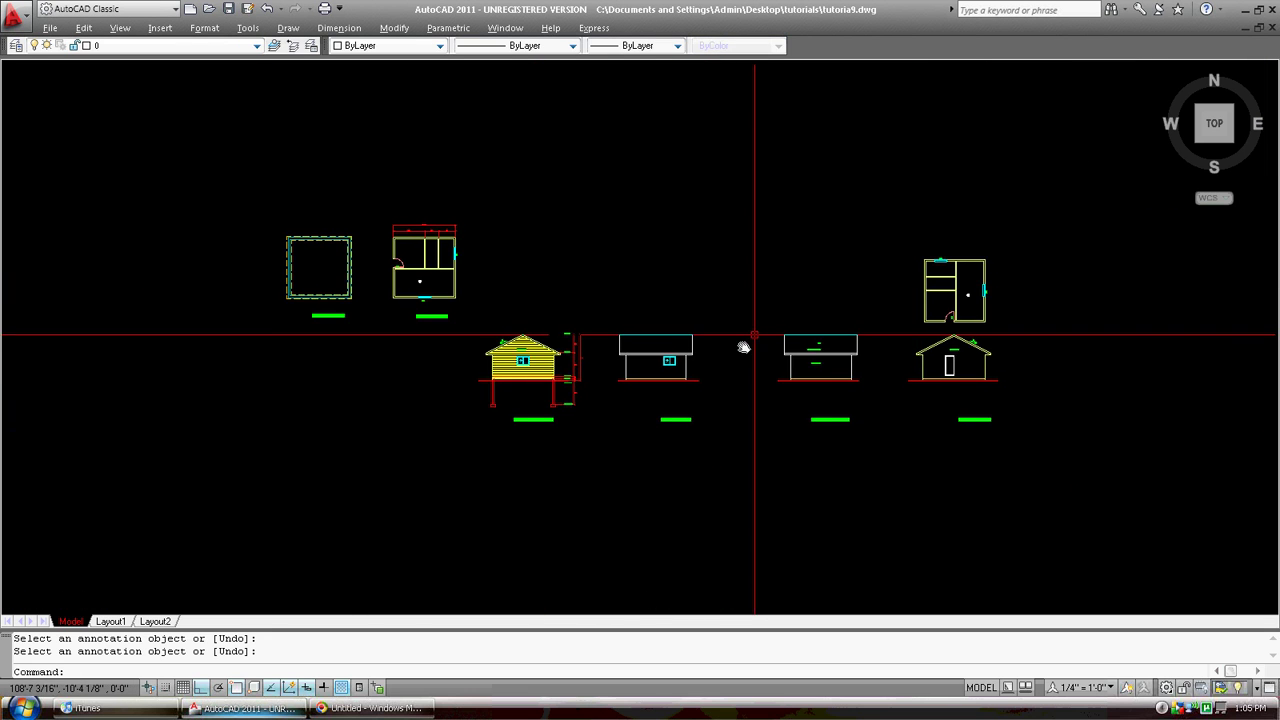
pyautogui.scroll(1, 700, 338)
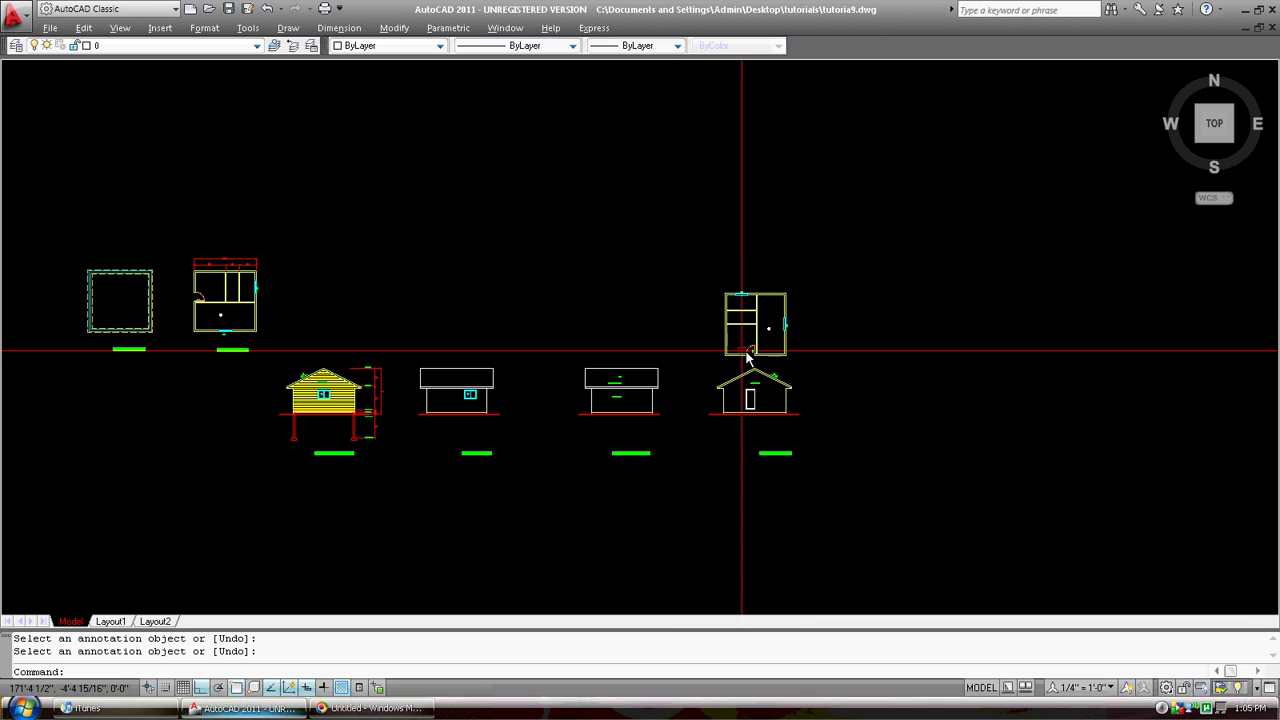
# Erase the rotated floor plan copy above the elevation with the door.
pyautogui.write('E')
pyautogui.press('Return')
pyautogui.click(810, 340)
pyautogui.click(750, 295)
pyautogui.press('Return')
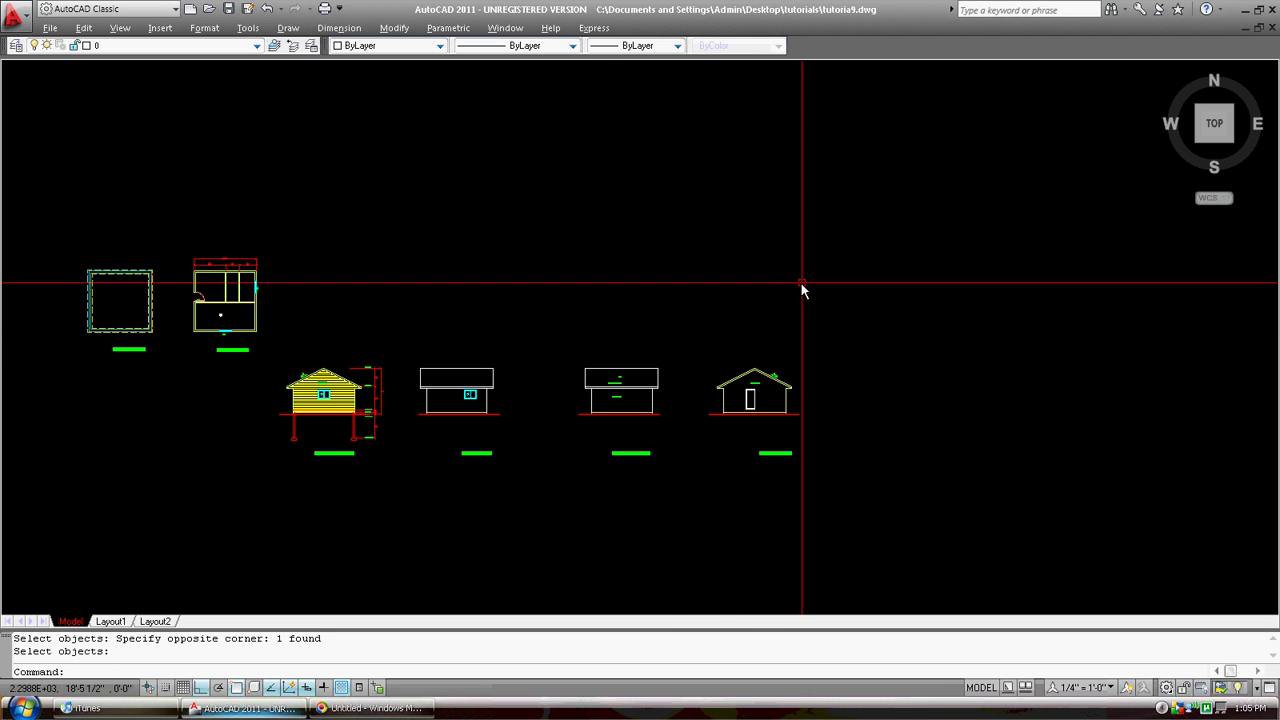
# Open Layout1 and set the plotter in its page setup to DWG To PDF.pc3.
pyautogui.moveTo(403, 297)
pyautogui.mouseDown(button='middle')
pyautogui.moveTo(491, 349)
pyautogui.moveTo(510, 432)
pyautogui.mouseUp(button='middle')
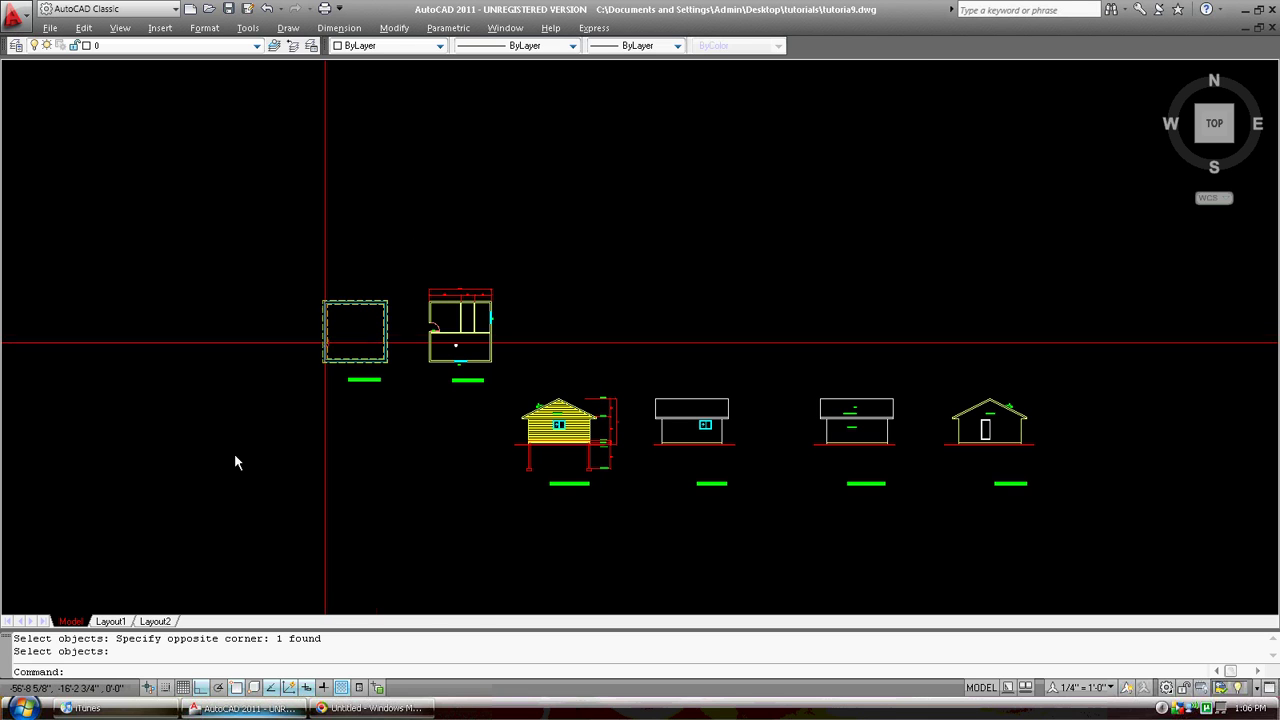
pyautogui.click(111, 622)
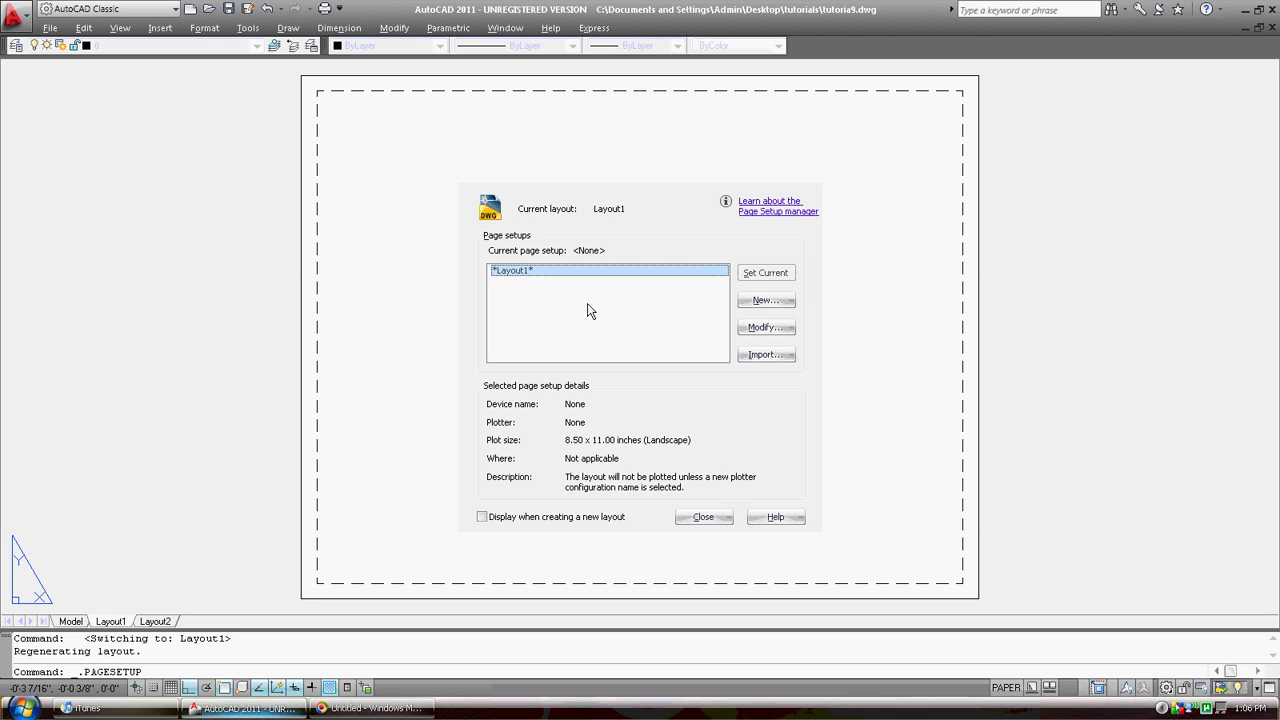
pyautogui.click(750, 329)
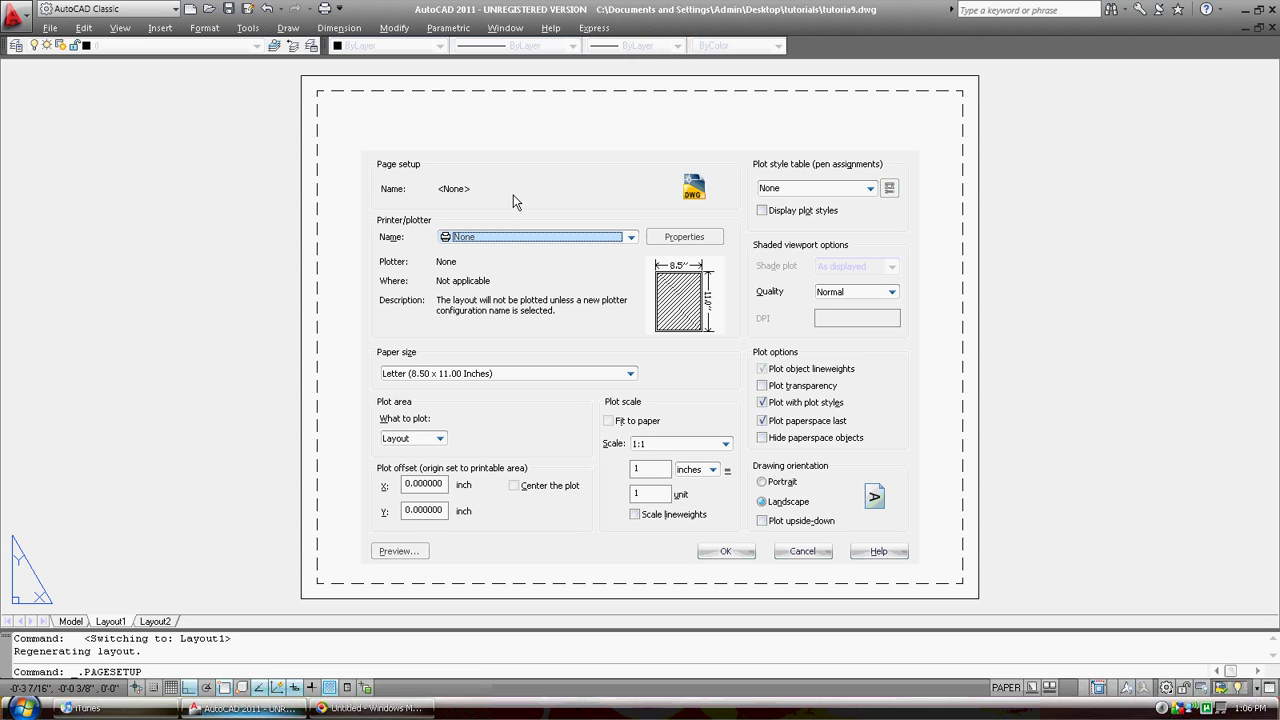
pyautogui.click(631, 240)
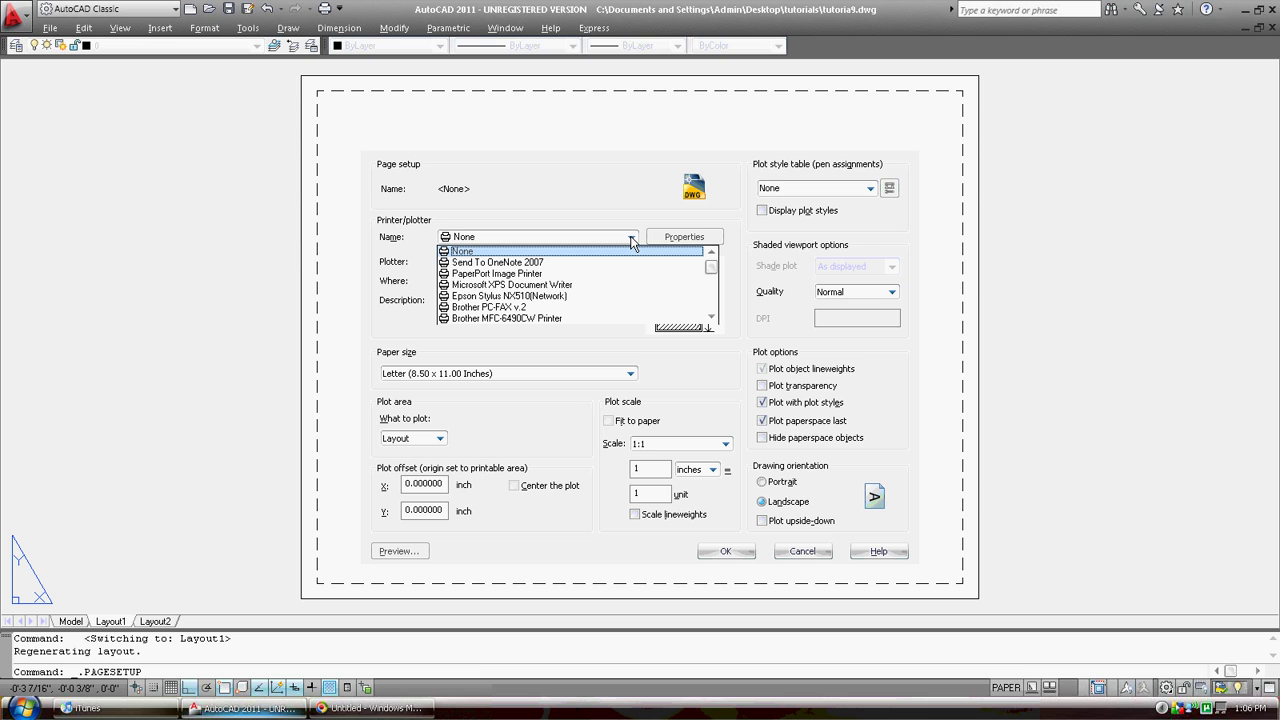
pyautogui.moveTo(711, 267); pyautogui.dragTo(713, 313)
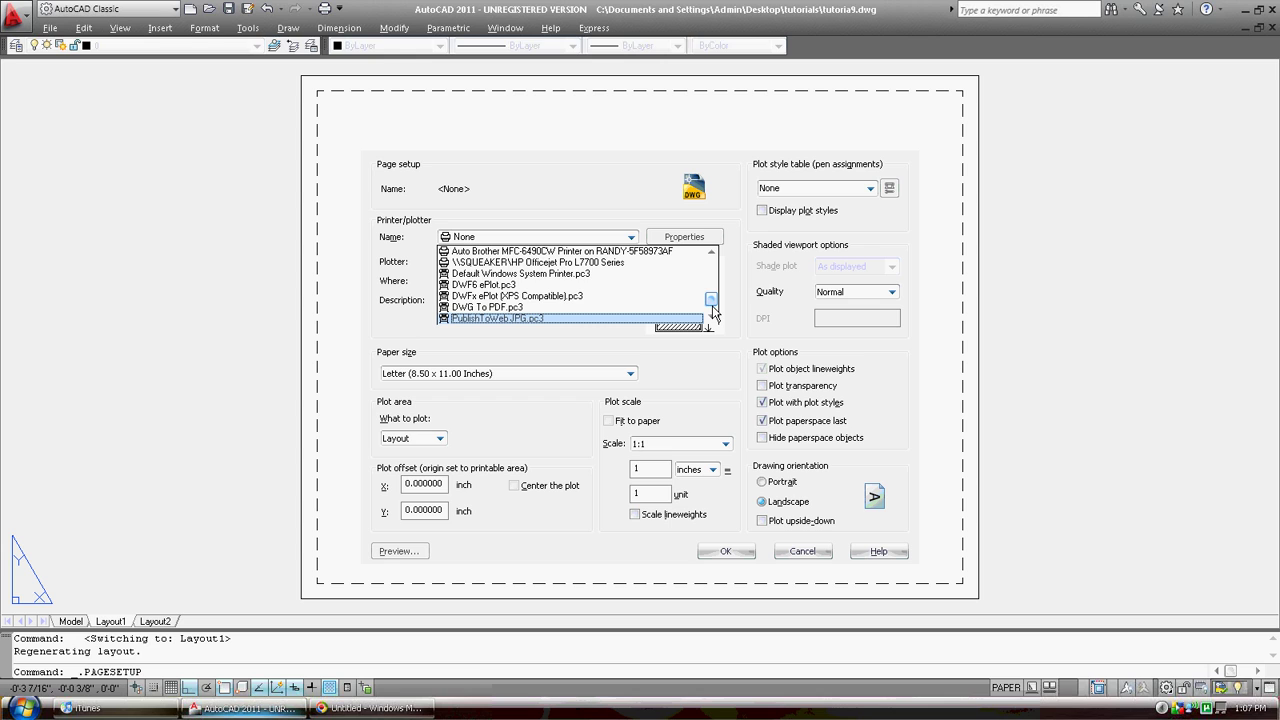
pyautogui.click(515, 307)
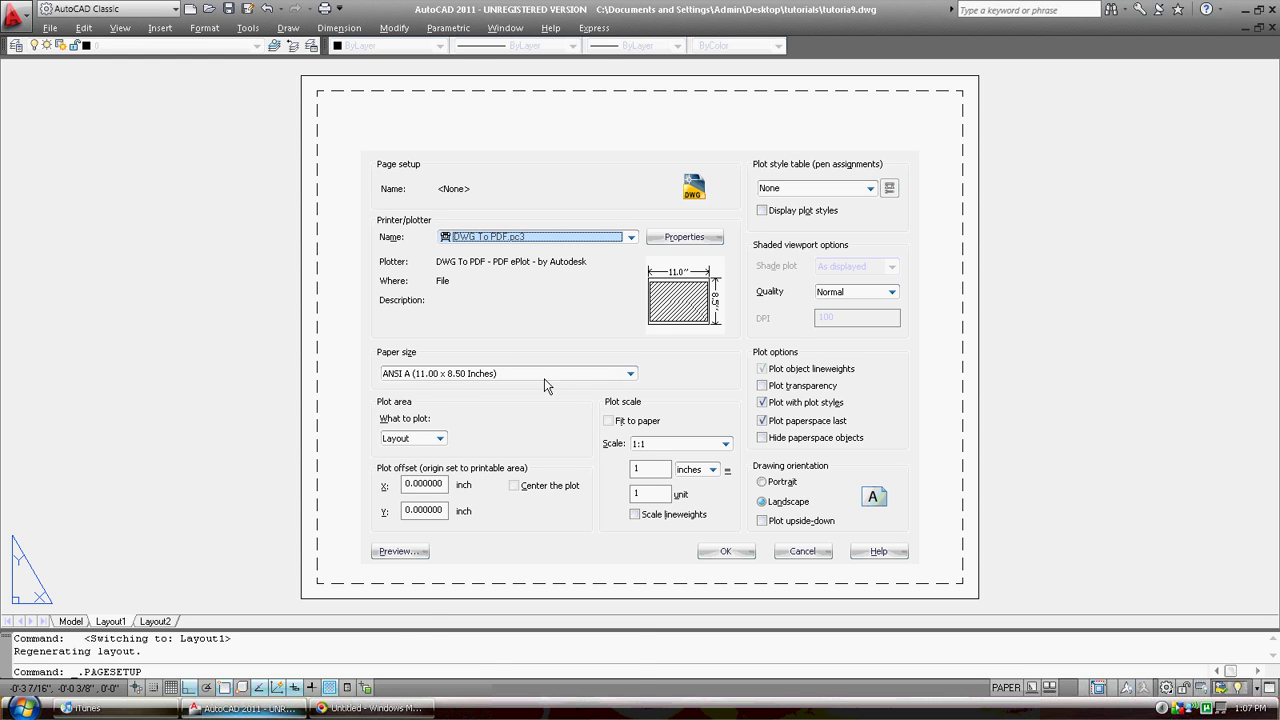
# Set Layout1's paper size to ANSI B (17.00 x 11.00 Inches) and finish the page setup.
pyautogui.click(631, 373)
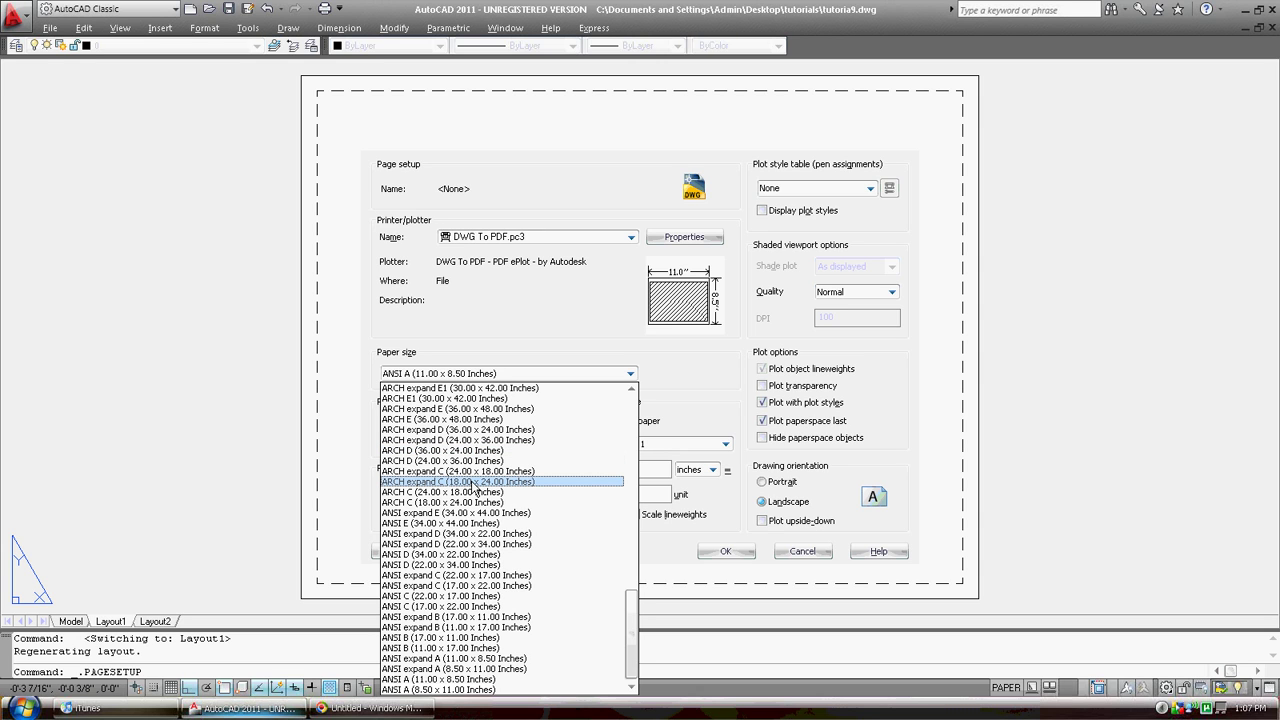
pyautogui.scroll(1, 492, 440)
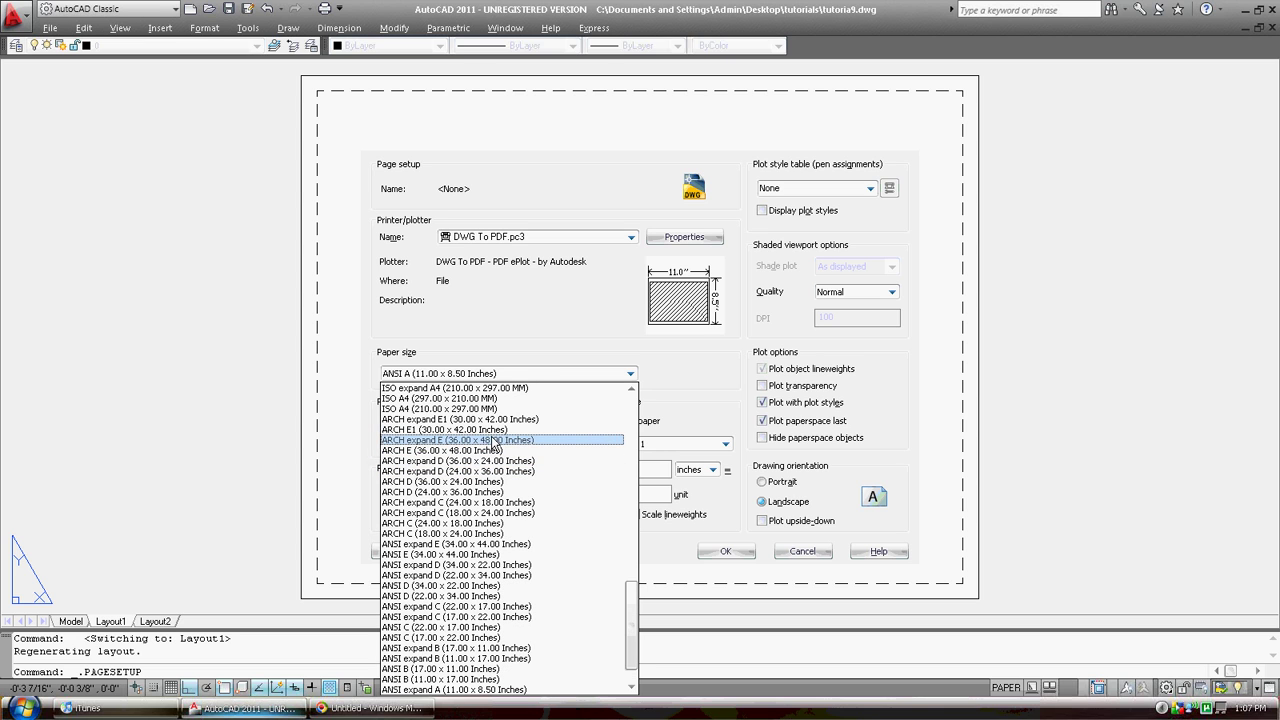
pyautogui.scroll(-1, 490, 438)
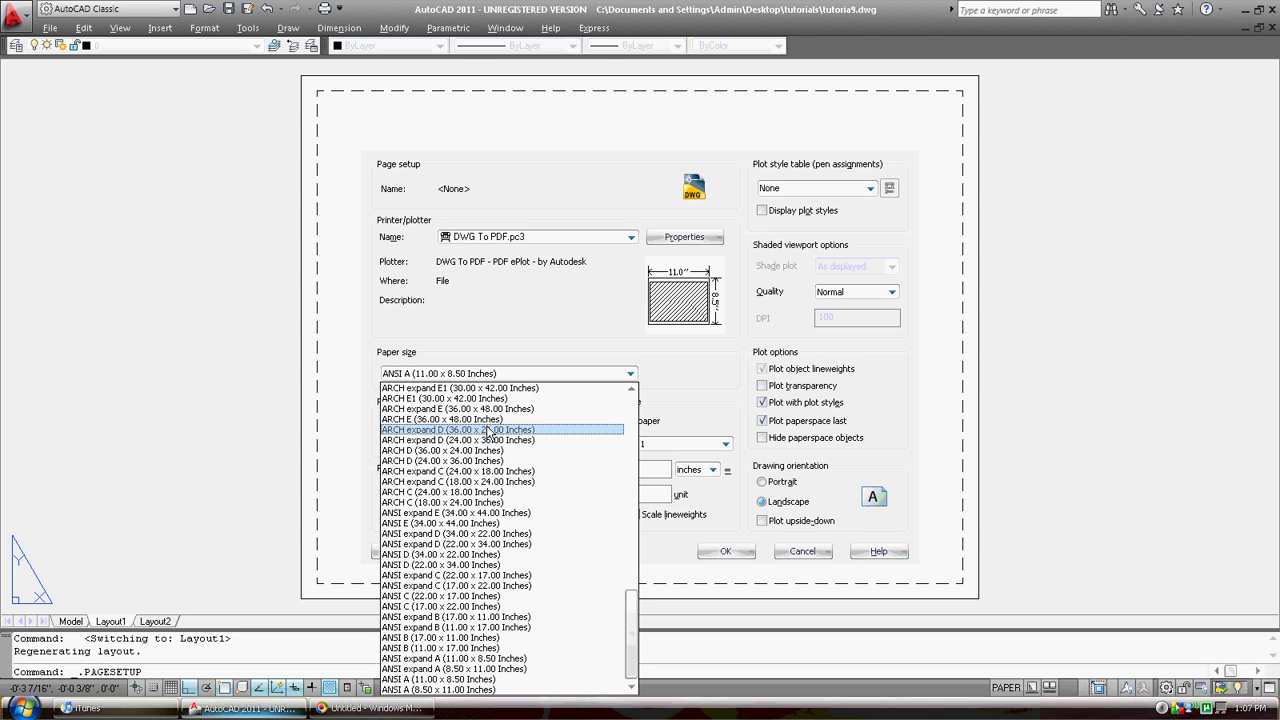
pyautogui.click(460, 638)
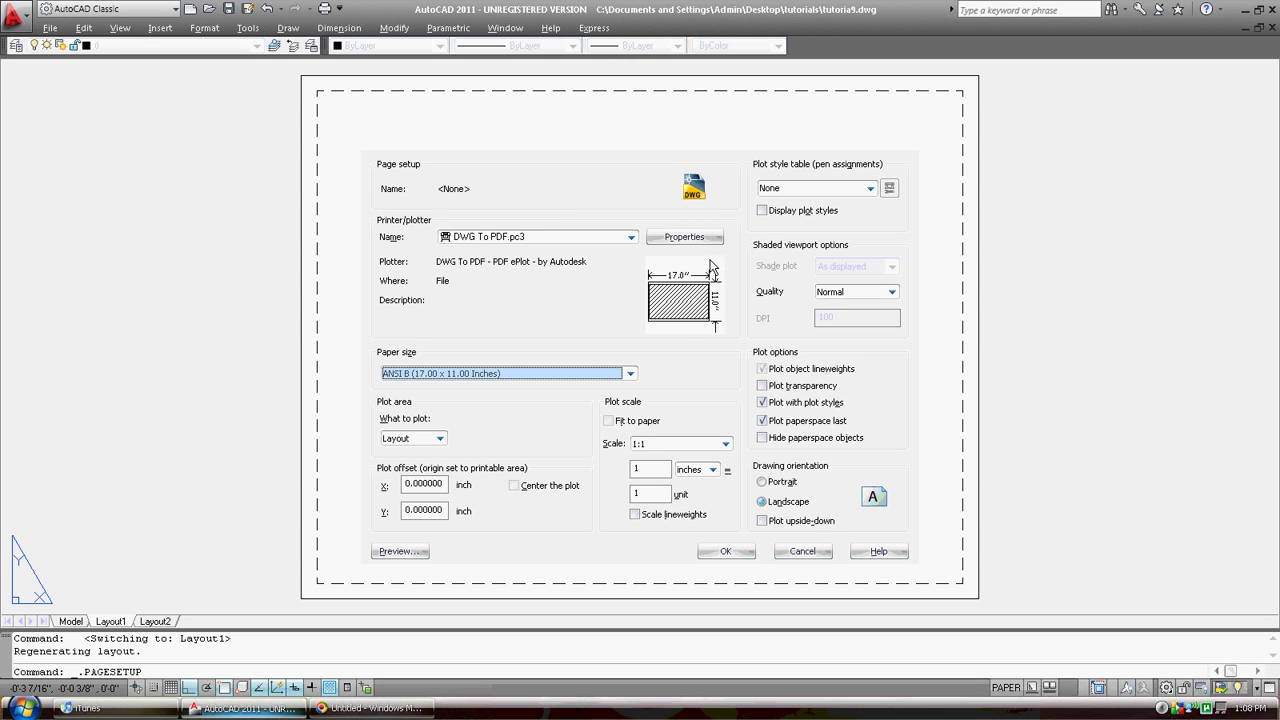
pyautogui.click(727, 553)
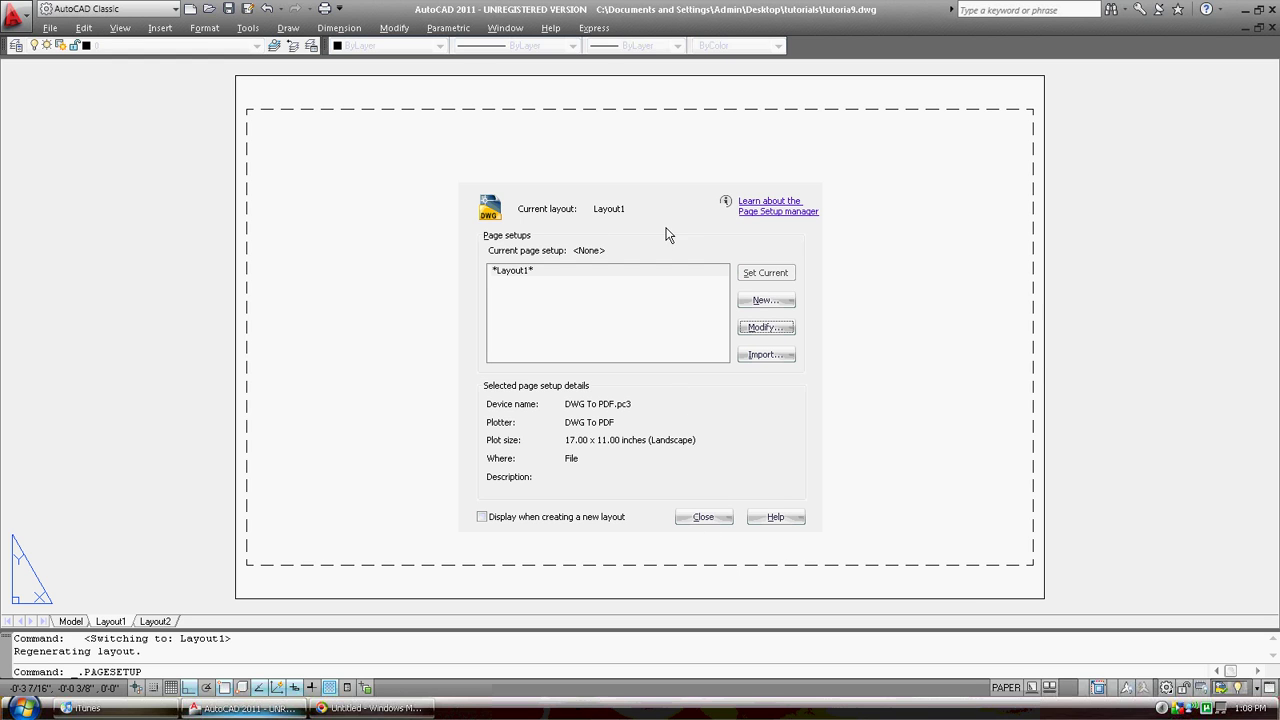
pyautogui.click(704, 517)
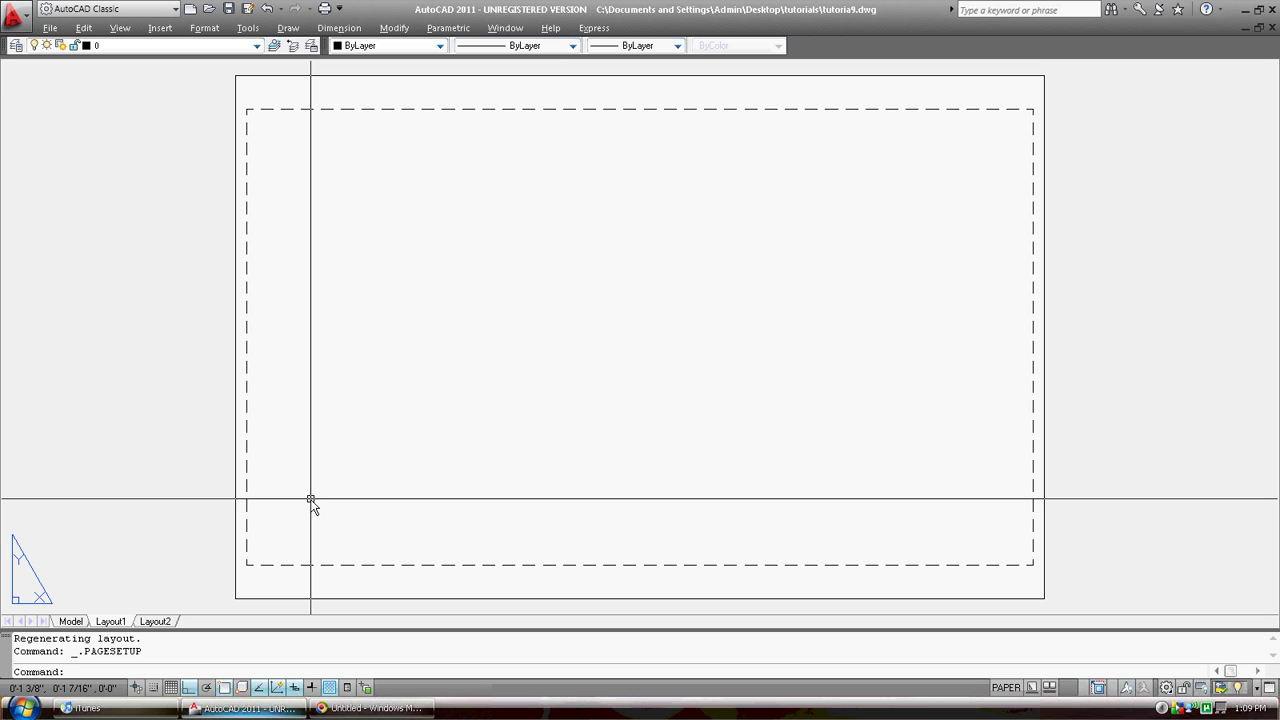
# Create a rectangular viewport about 1'-4 3/8" by 9 3/8" just inside the sheet's dashed printable area.
pyautogui.write('MV')
pyautogui.press('Return')
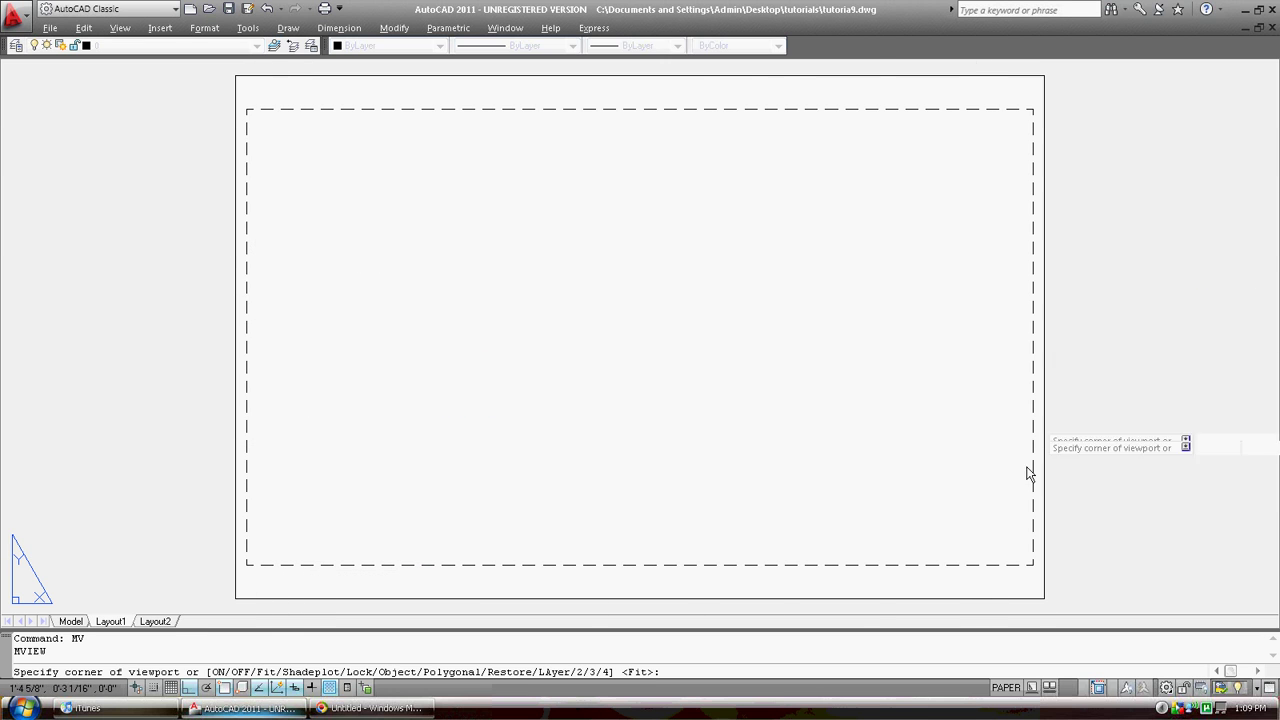
pyautogui.click(251, 561)
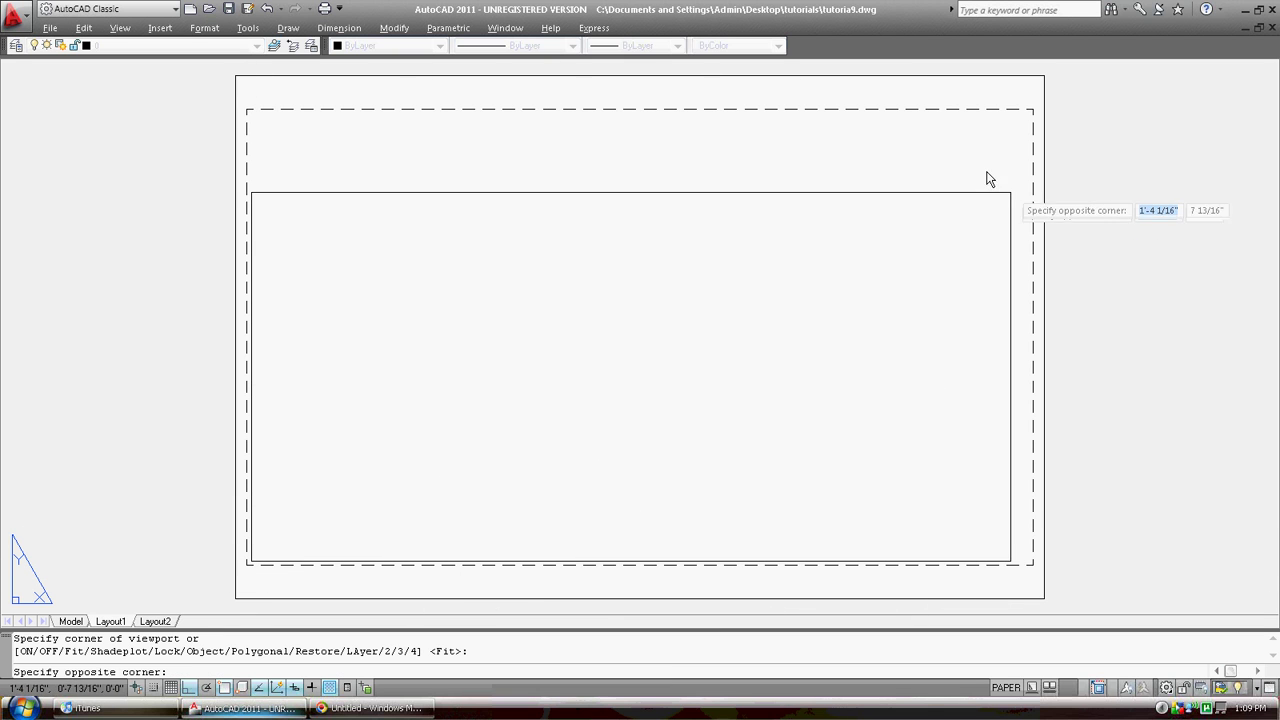
pyautogui.click(1033, 113)
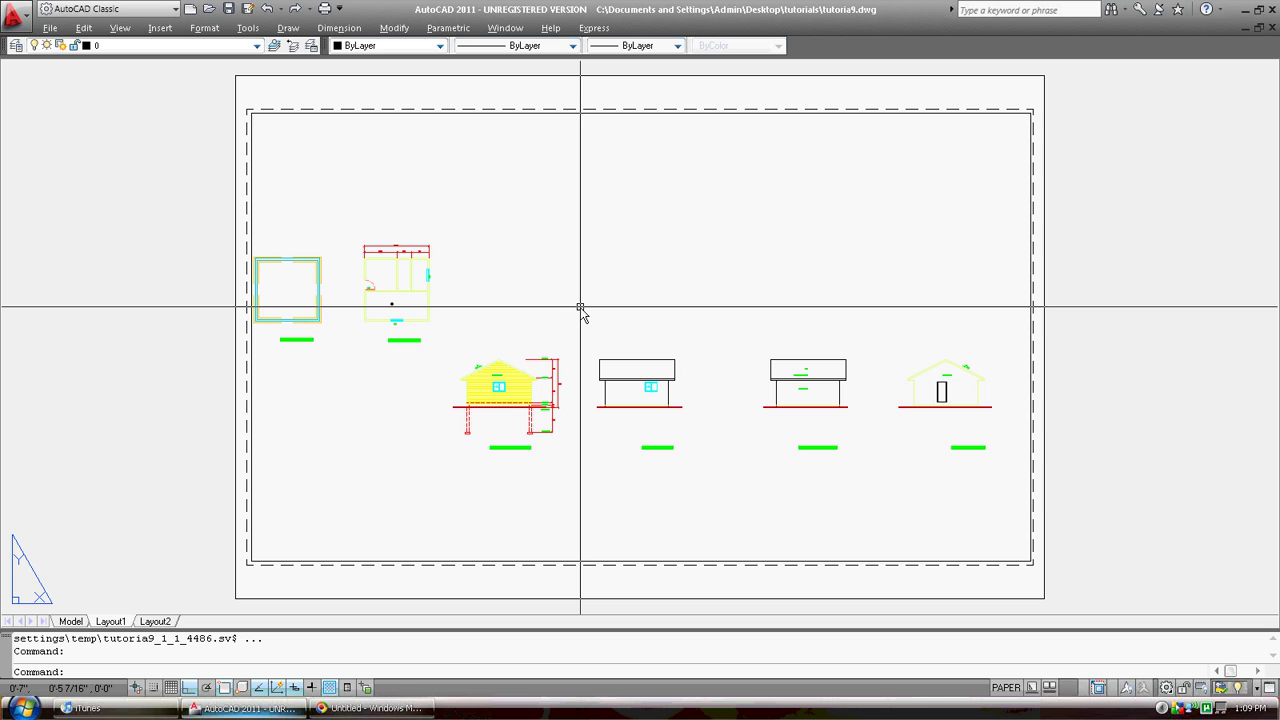
# Activate model space inside the viewport and frame the right side elevation in it, from the roof peak down to the footings.
pyautogui.write('MS')
pyautogui.press('Return')
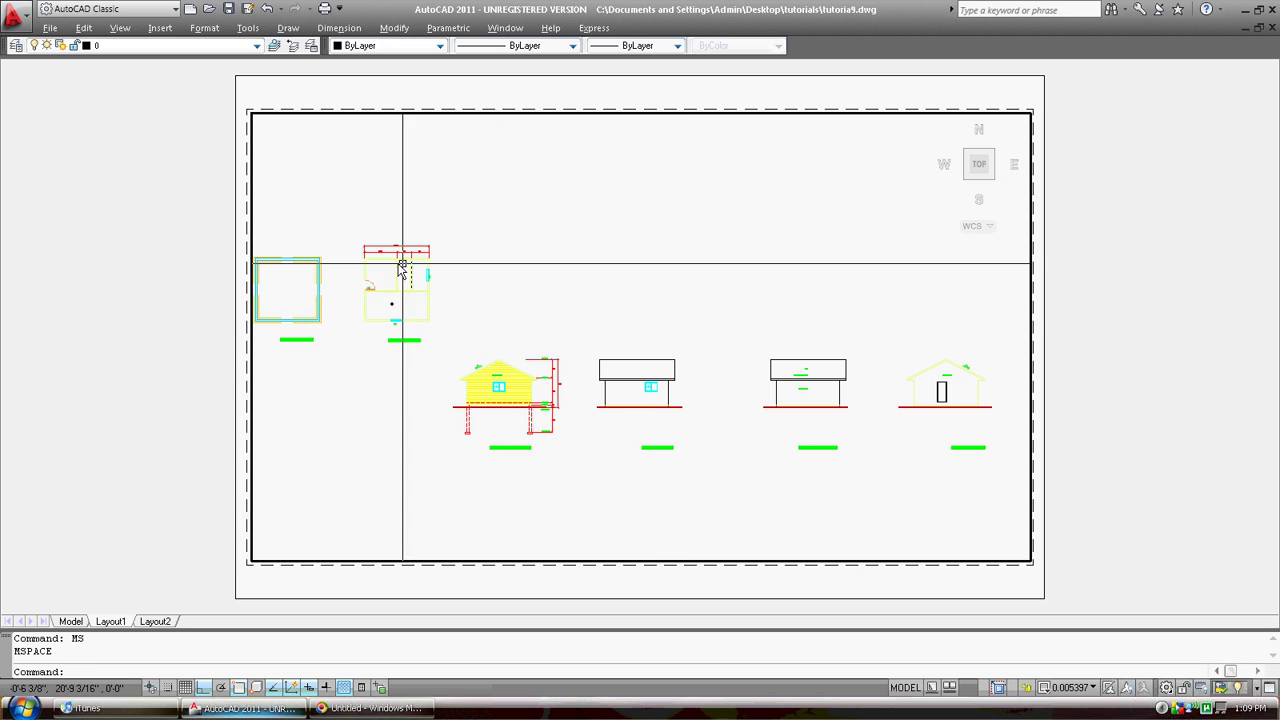
pyautogui.scroll(2, 508, 344)
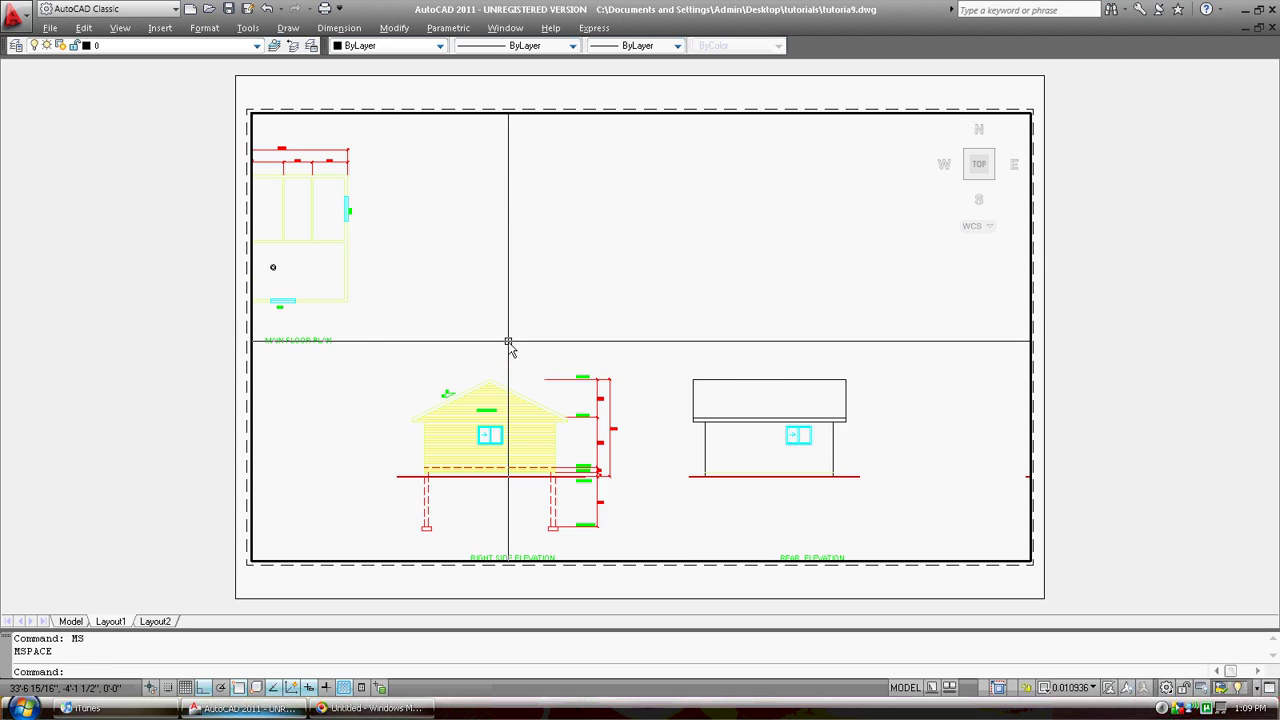
pyautogui.scroll(-5, 515, 335)
pyautogui.scroll(8, 540, 343)
pyautogui.scroll(2, 548, 357)
pyautogui.moveTo(543, 371); pyautogui.dragTo(737, 277, button='middle')
pyautogui.scroll(-1, 703, 337)
pyautogui.moveTo(703, 337); pyautogui.dragTo(791, 243, button='middle')
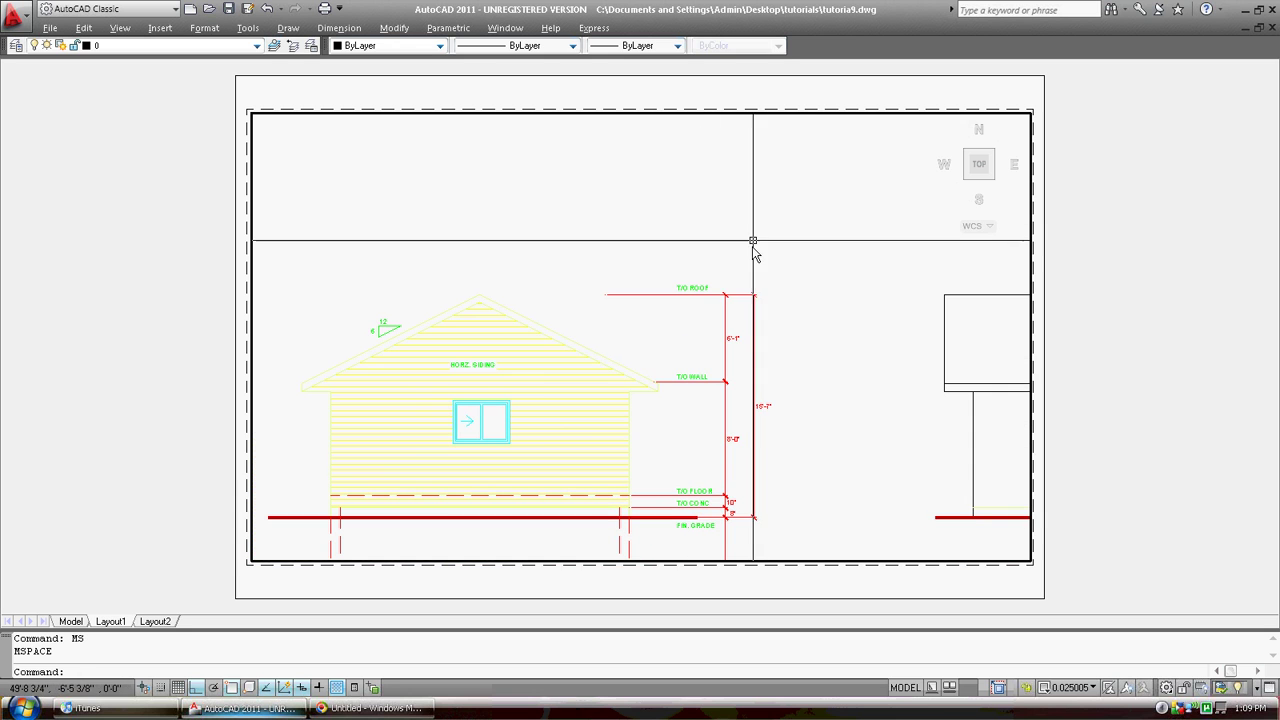
pyautogui.moveTo(770, 300); pyautogui.dragTo(816, 252, button='middle')
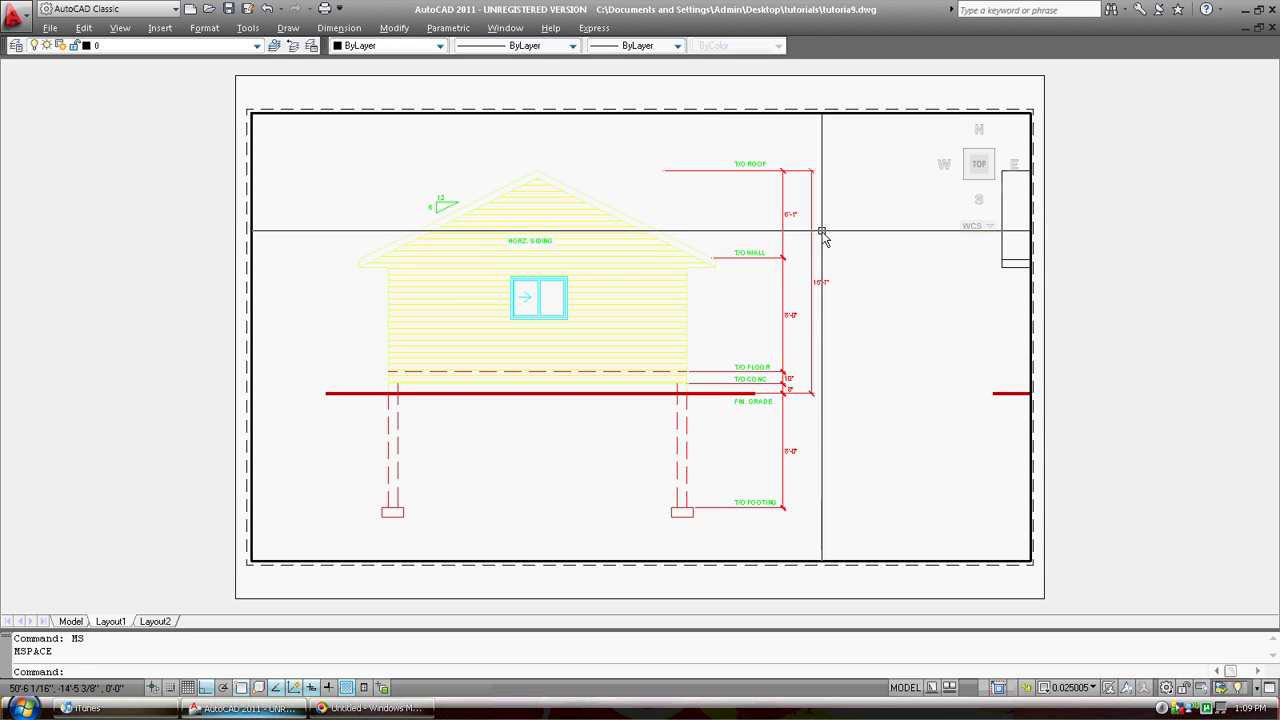
pyautogui.press('Escape')
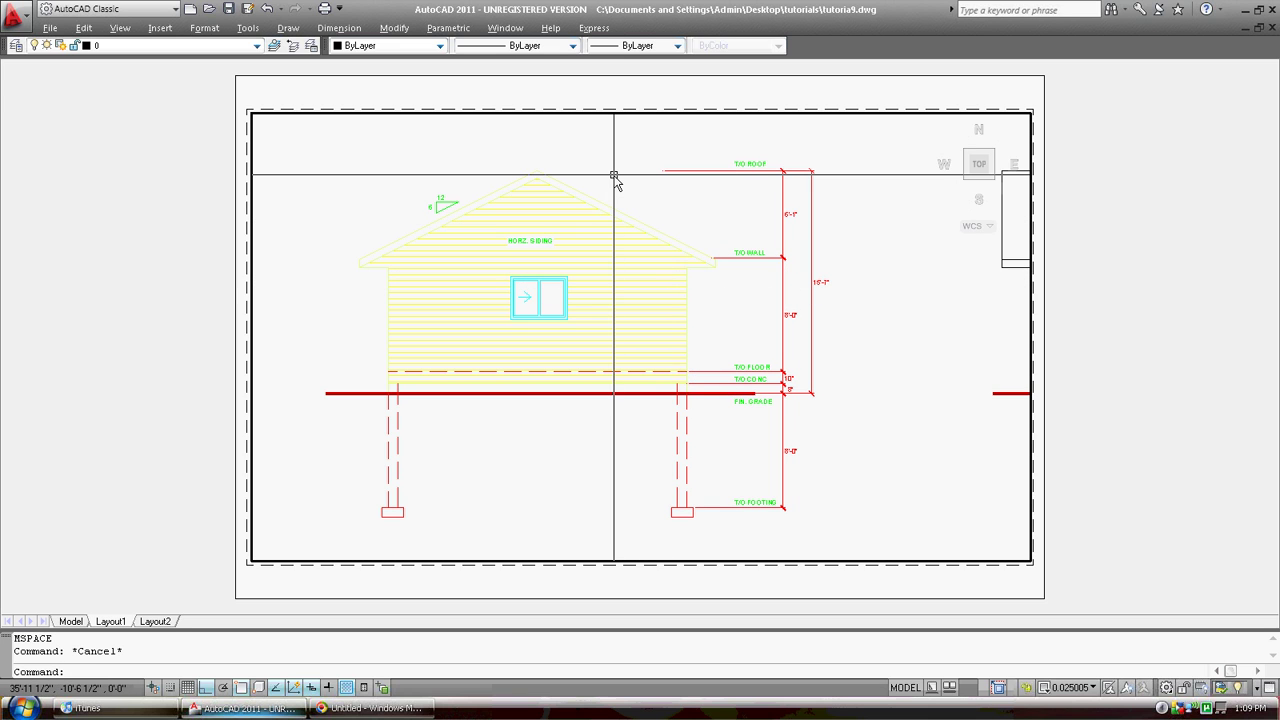
# Return from the viewport's model space to paper space and bring the sheet into close view.
pyautogui.write('PS')
pyautogui.press('Return')
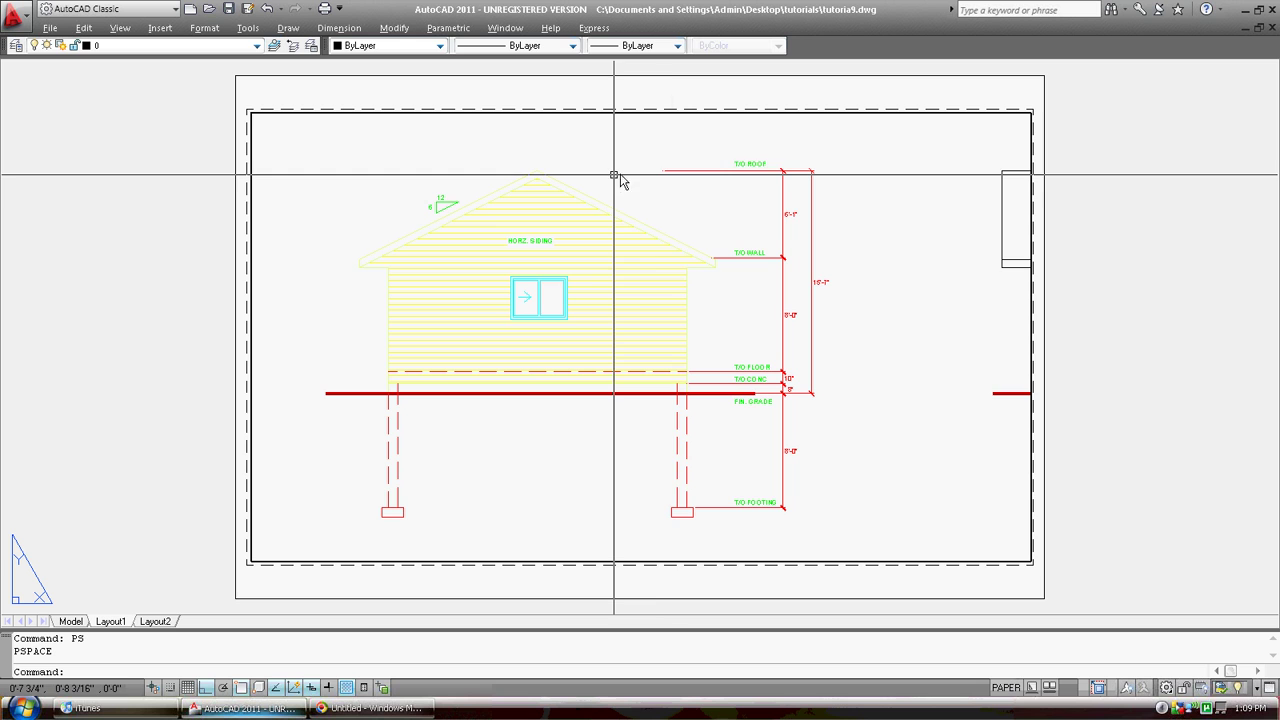
pyautogui.scroll(-8, 677, 177)
pyautogui.scroll(3, 680, 180)
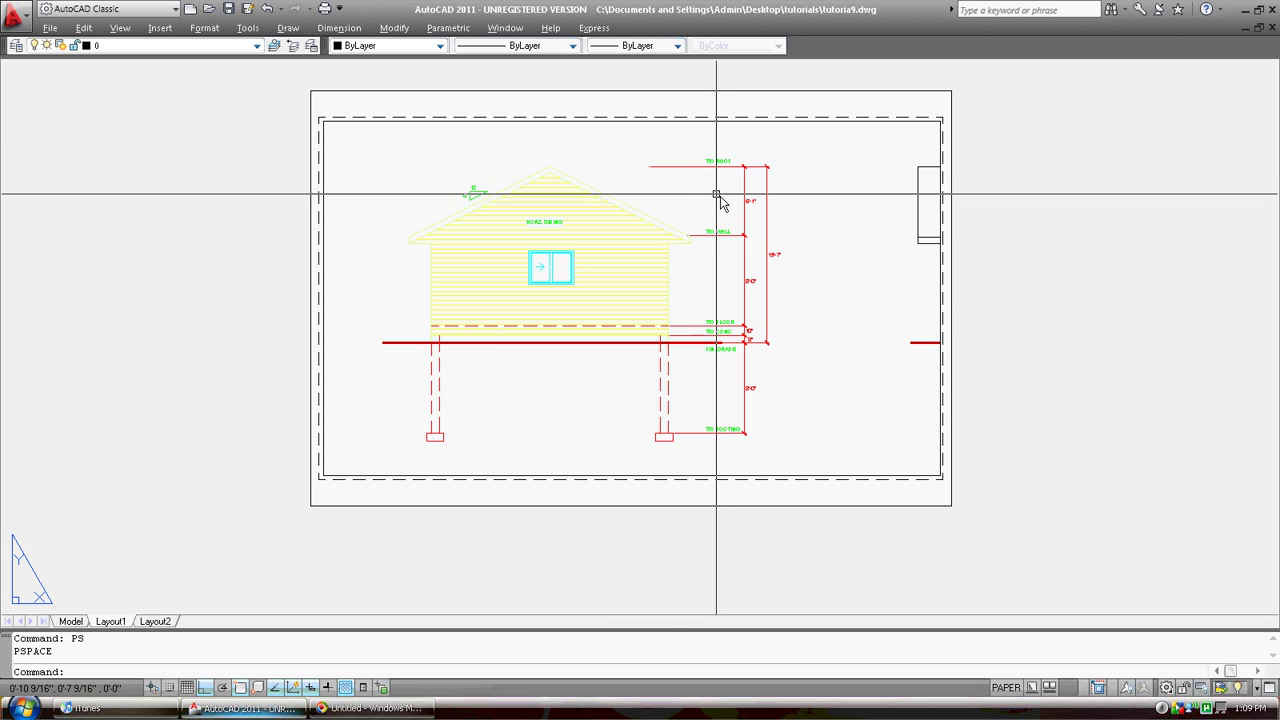
pyautogui.scroll(1, 721, 200)
pyautogui.scroll(2, 660, 205)
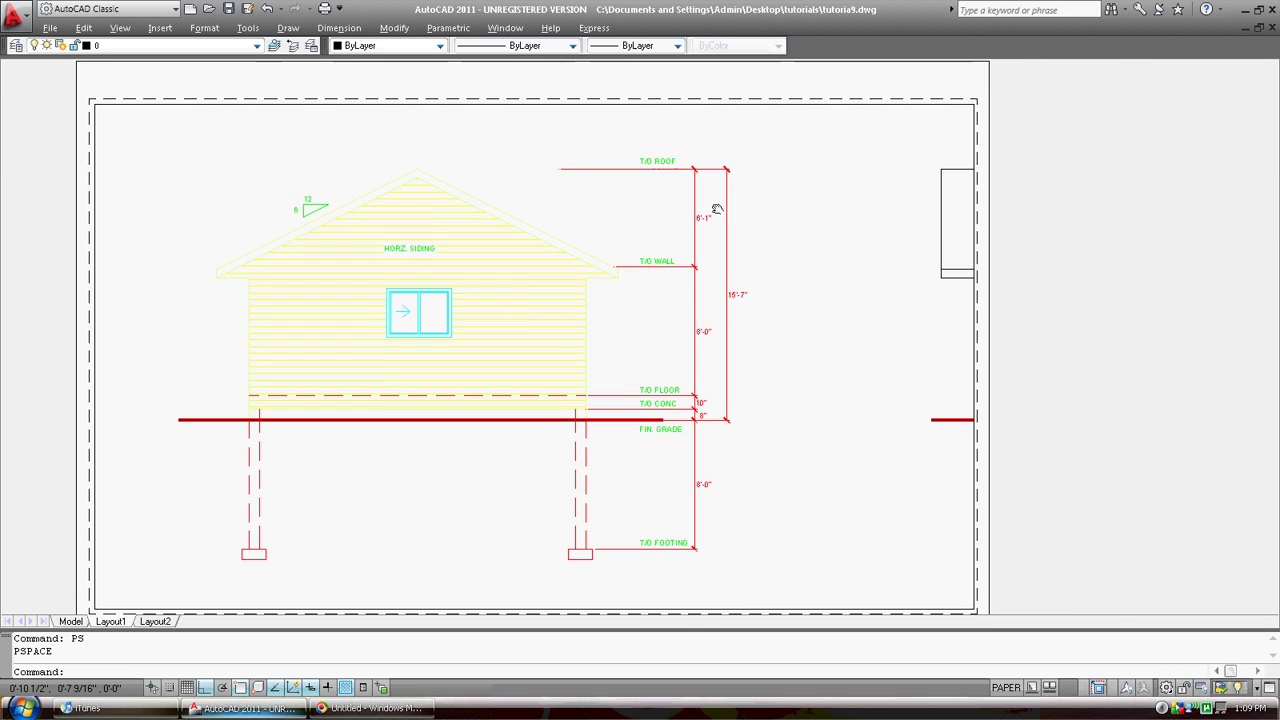
pyautogui.moveTo(657, 200); pyautogui.dragTo(798, 211, button='middle')
pyautogui.moveTo(677, 220); pyautogui.dragTo(600, 191, button='middle')
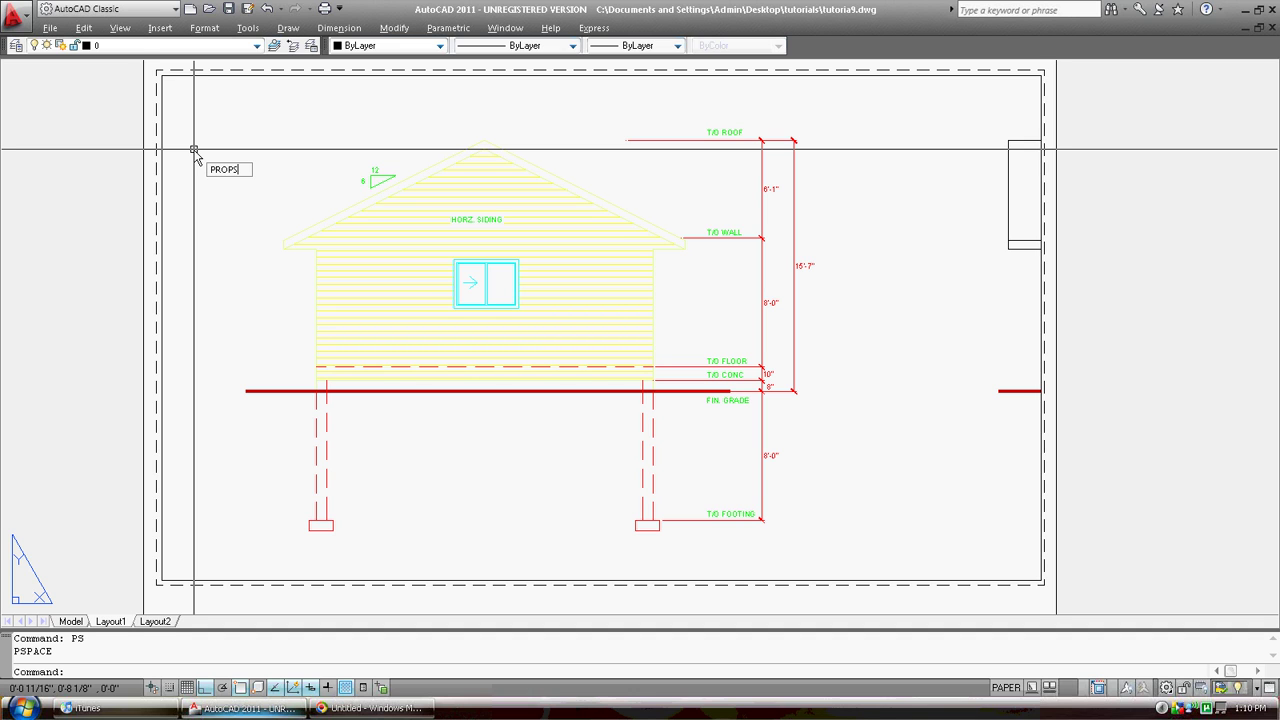
# Set the viewport's standard scale to 1/4" = 1'-0" in its properties.
pyautogui.press('Return')
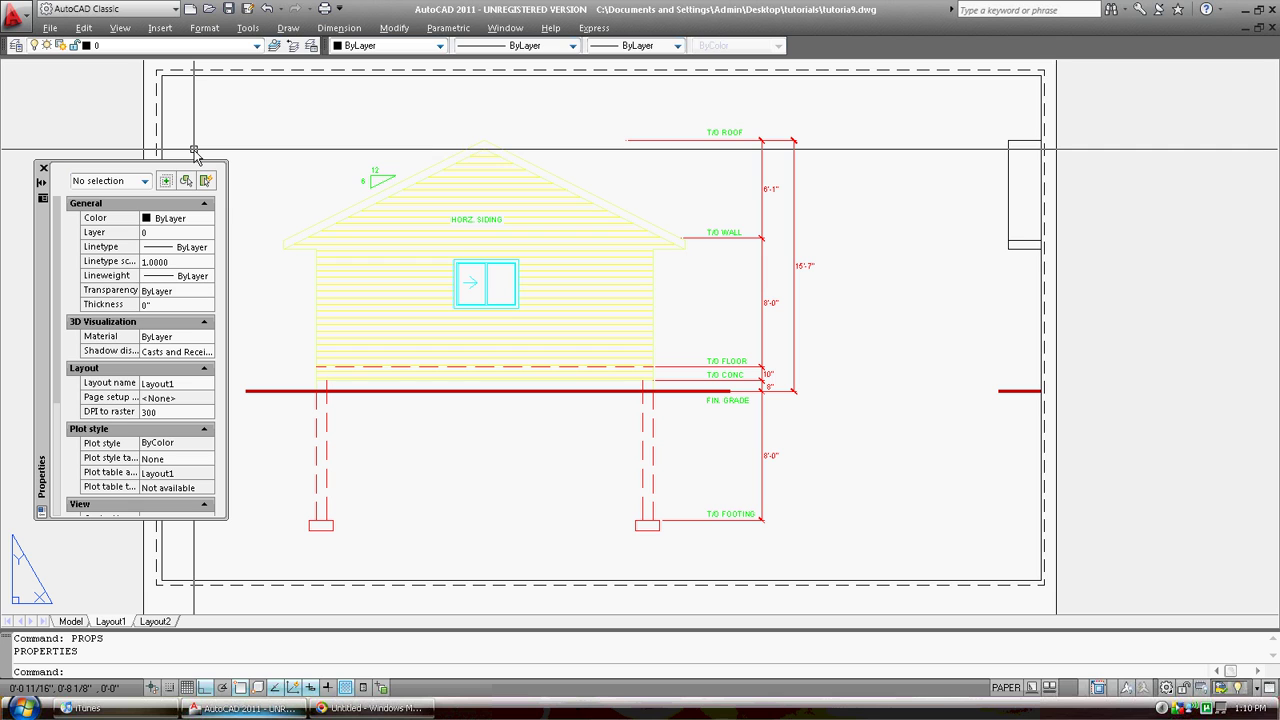
pyautogui.click(170, 92)
pyautogui.click(163, 79)
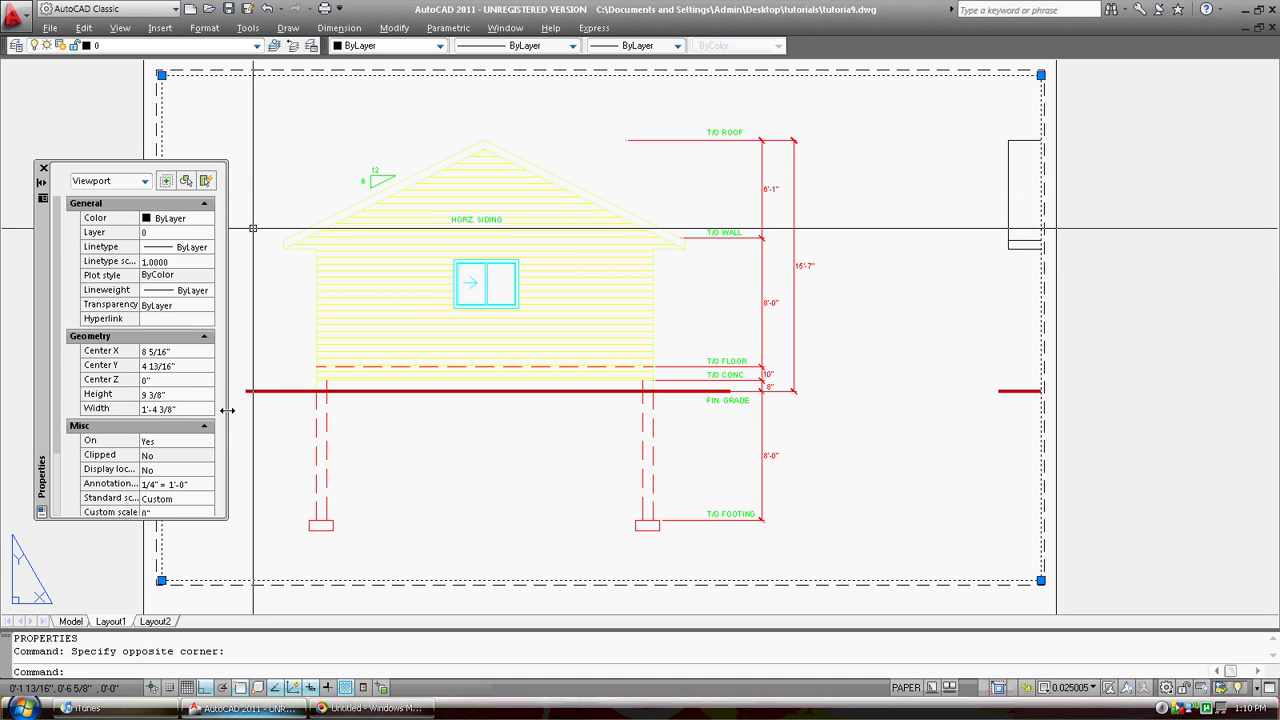
pyautogui.moveTo(228, 410); pyautogui.dragTo(269, 410)
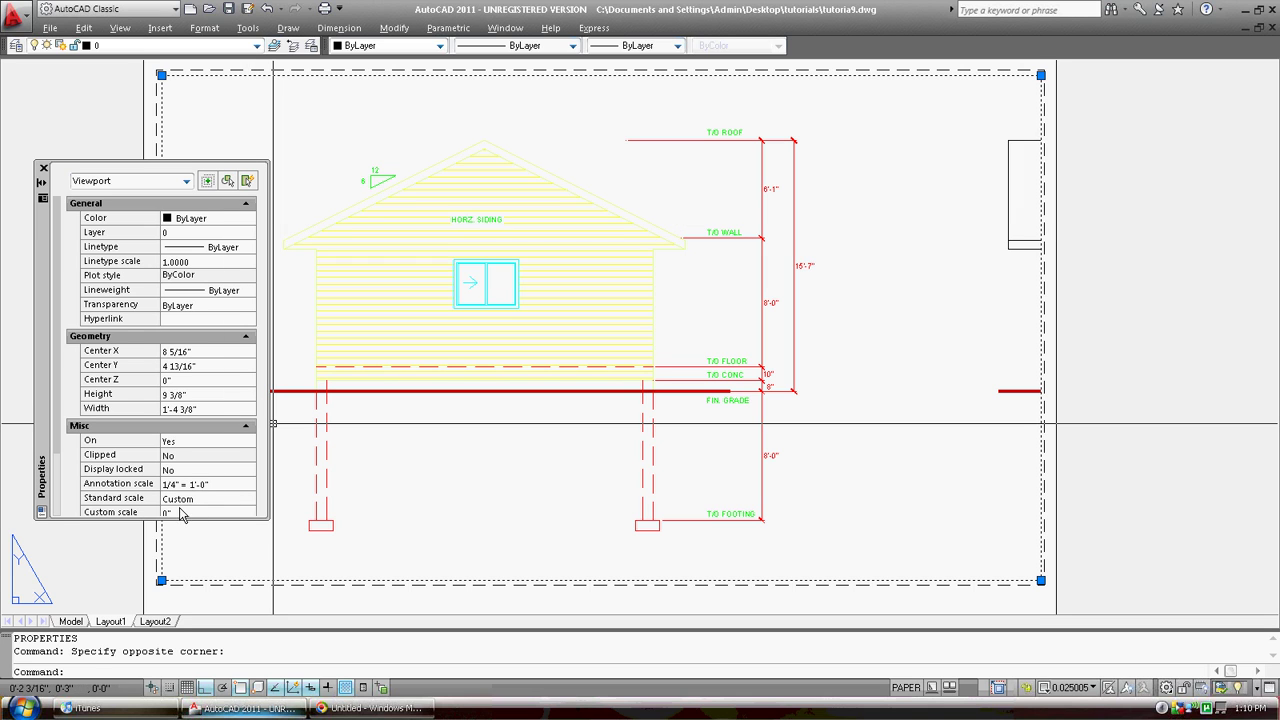
pyautogui.scroll(-1, 60, 498)
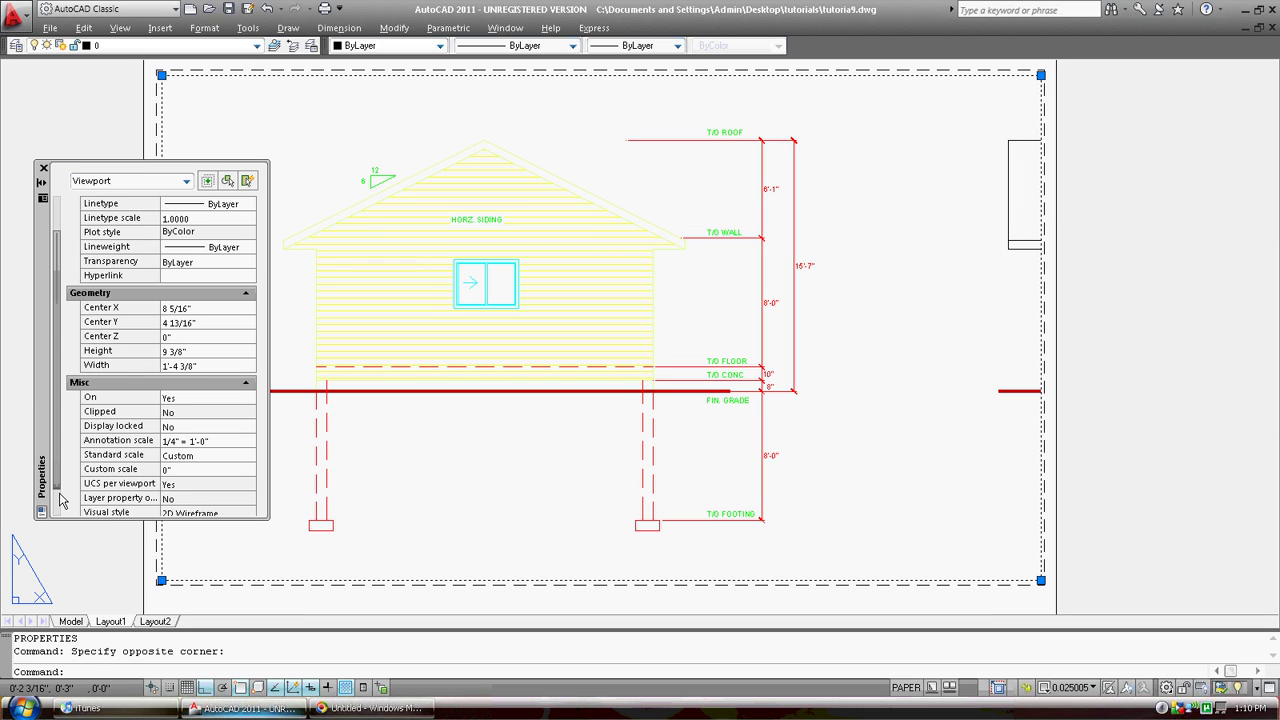
pyautogui.click(205, 463)
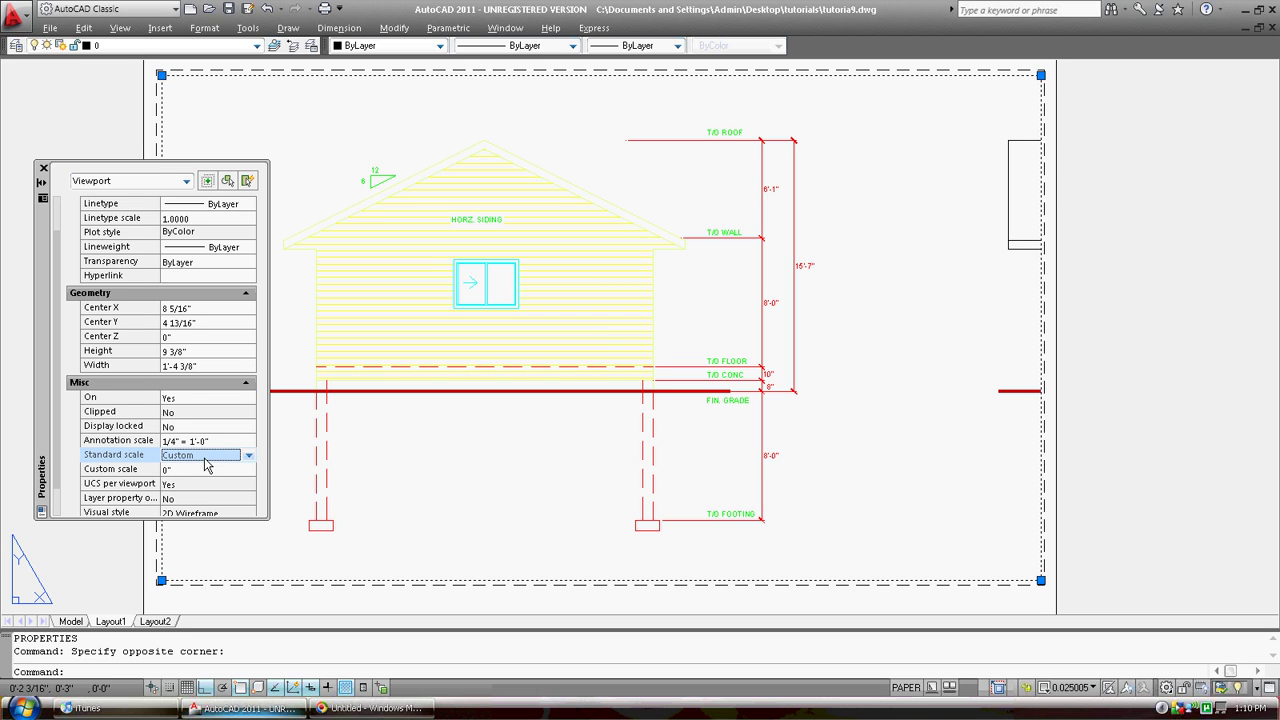
pyautogui.click(247, 457)
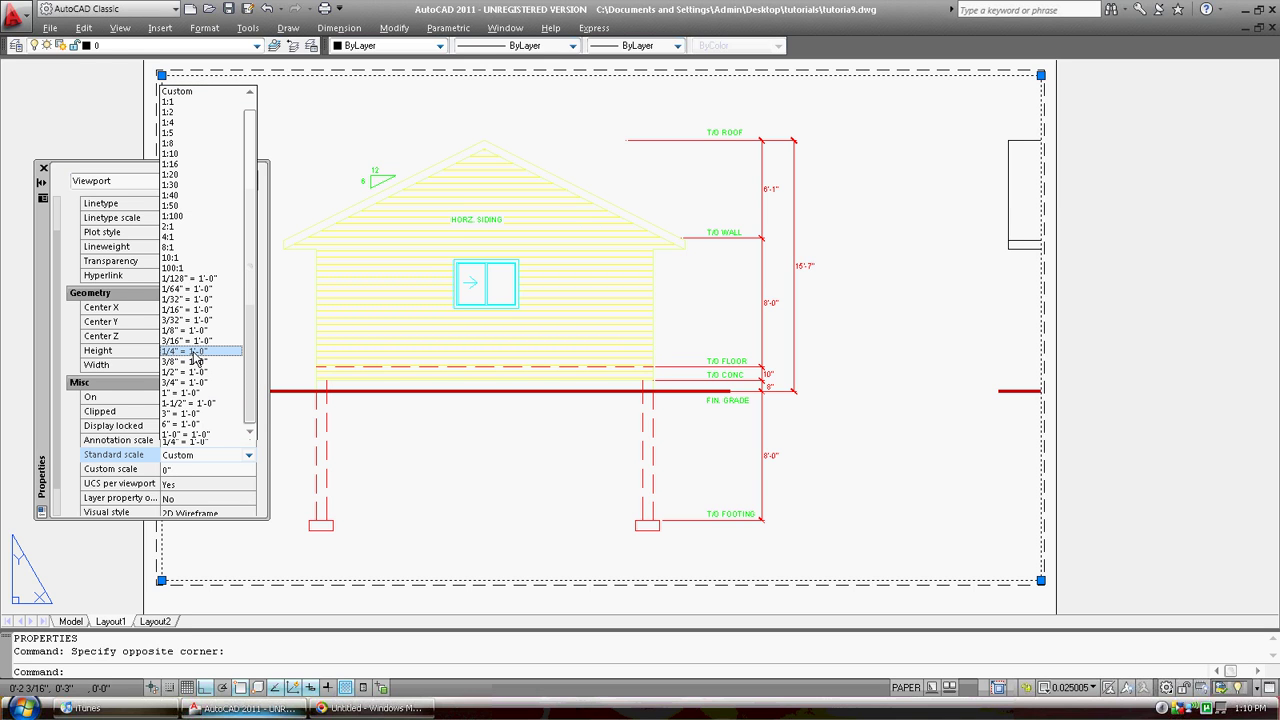
pyautogui.click(194, 353)
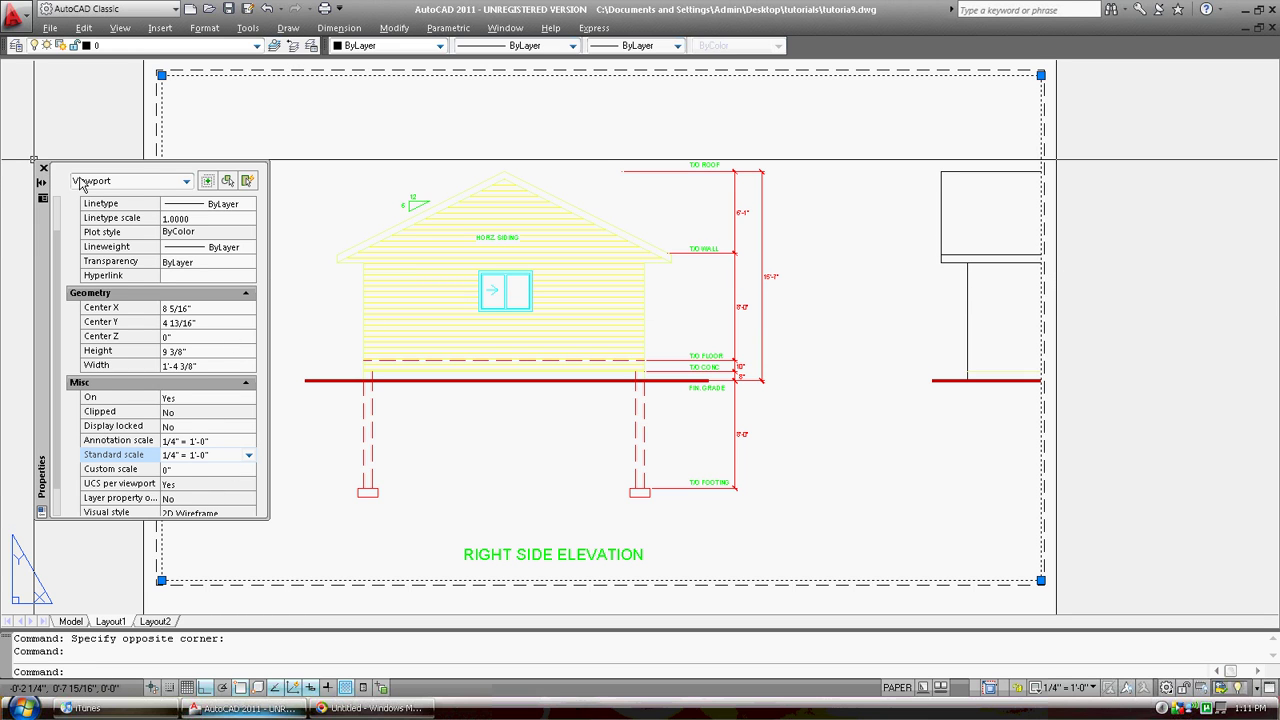
pyautogui.click(43, 168)
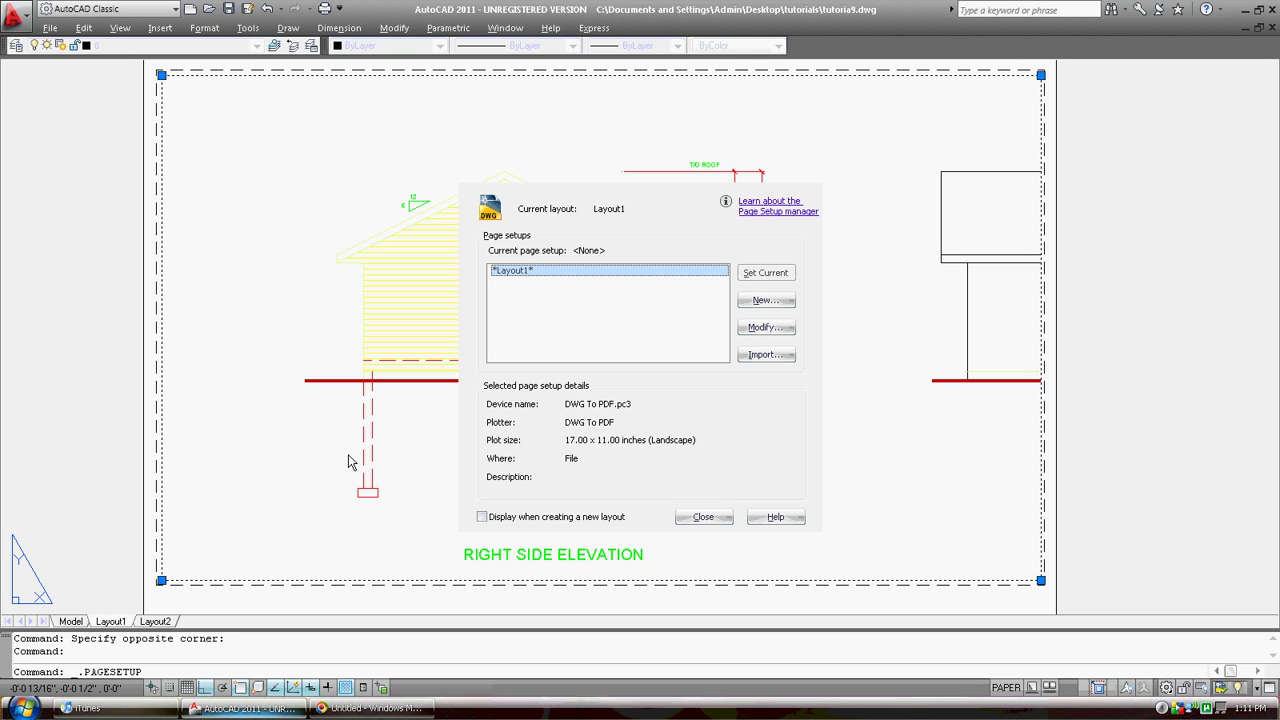
# Modify Layout1's page setup to use the ARCH D (36.00 x 24.00 Inches) paper size.
pyautogui.click(766, 328)
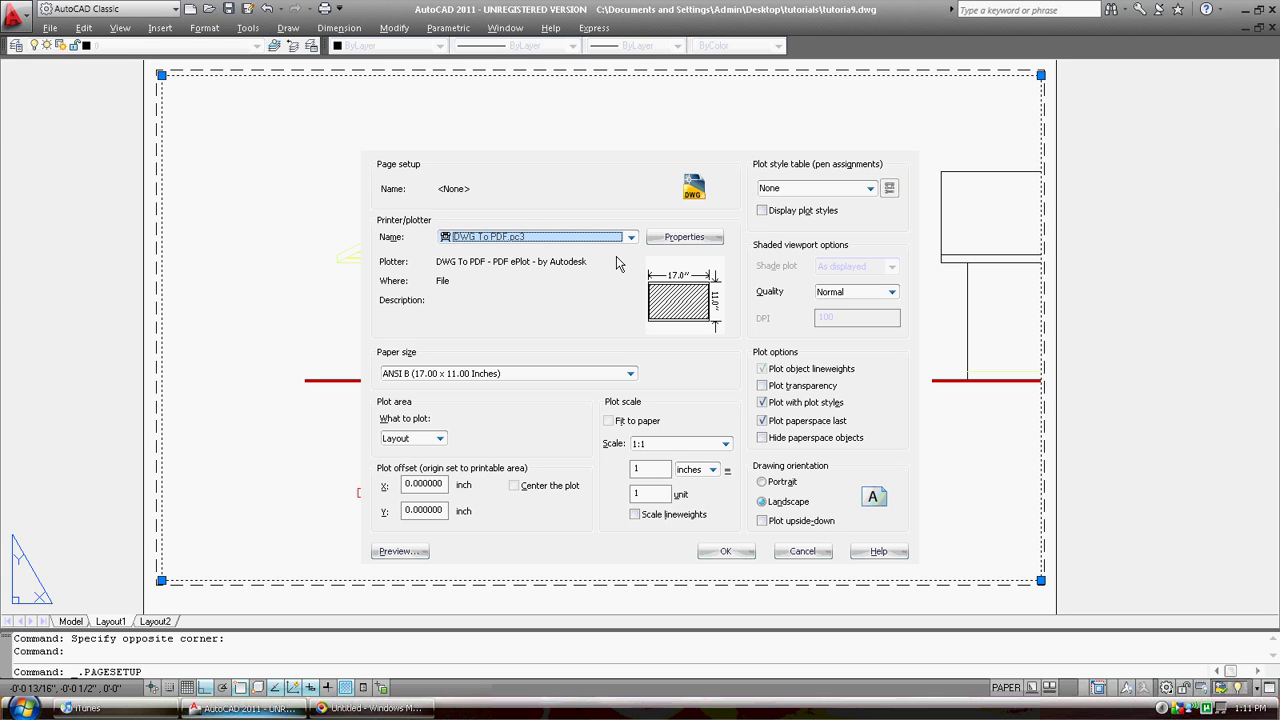
pyautogui.click(631, 375)
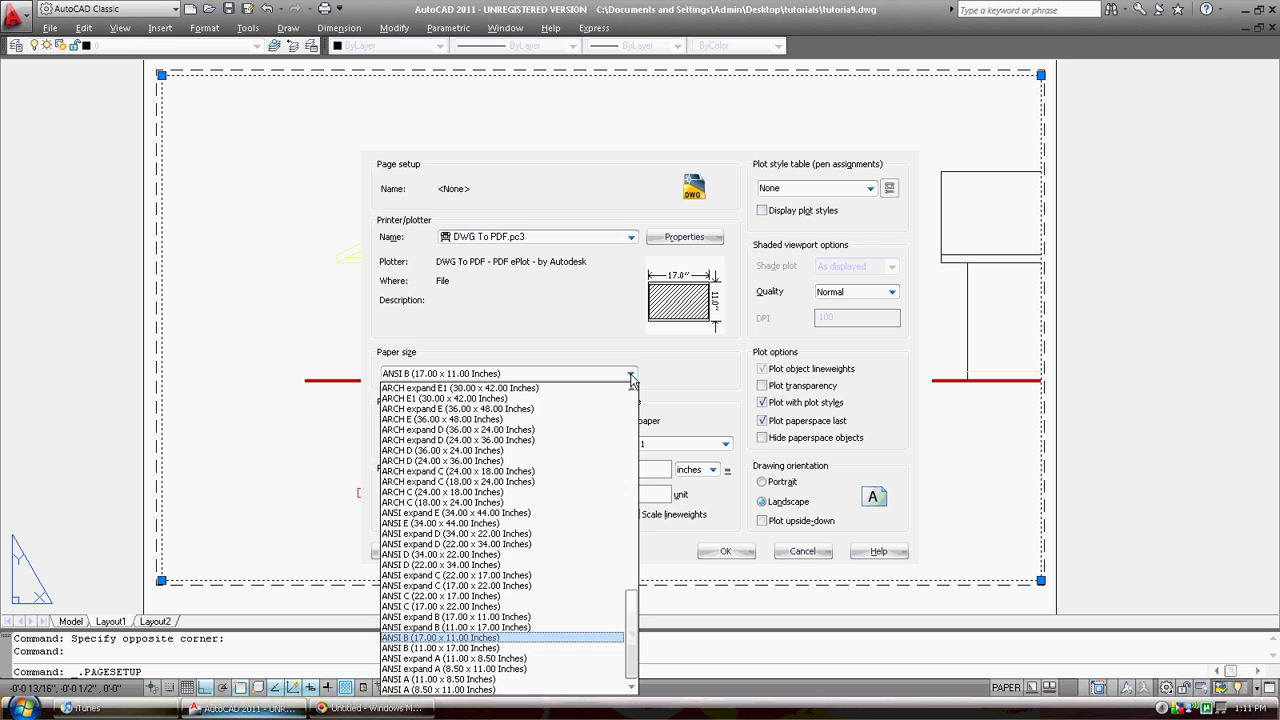
pyautogui.click(436, 451)
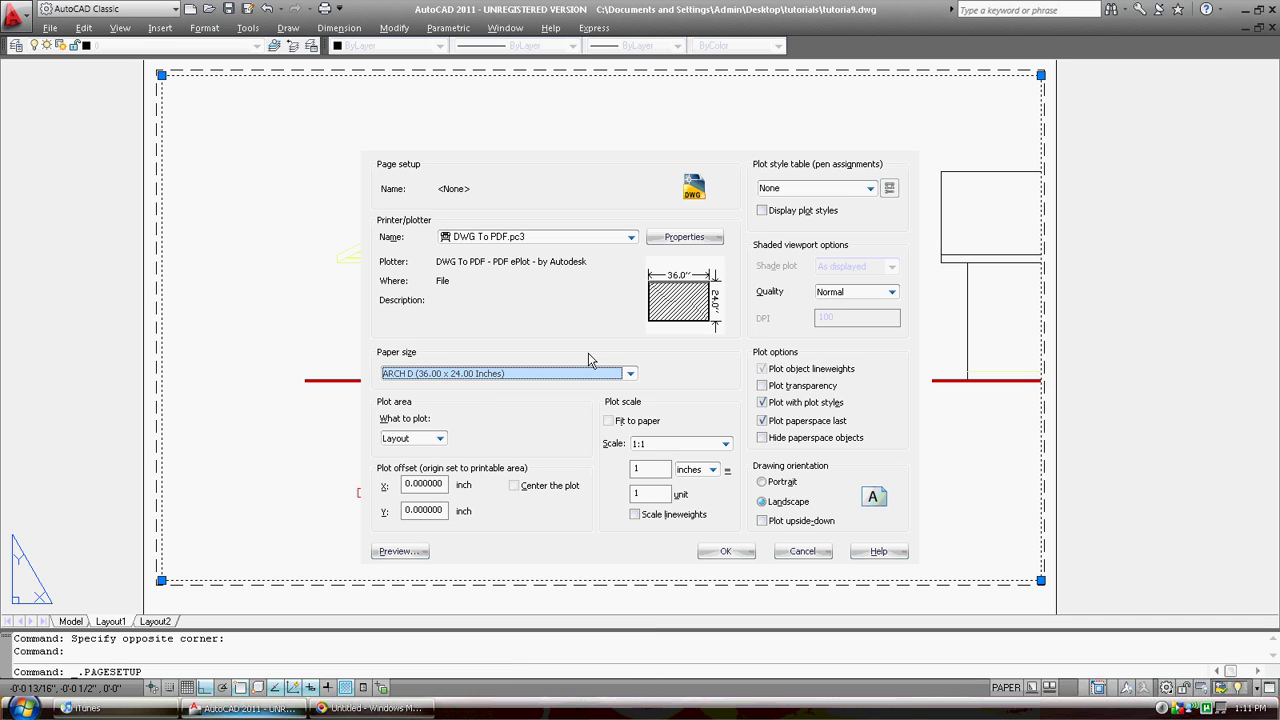
pyautogui.click(718, 551)
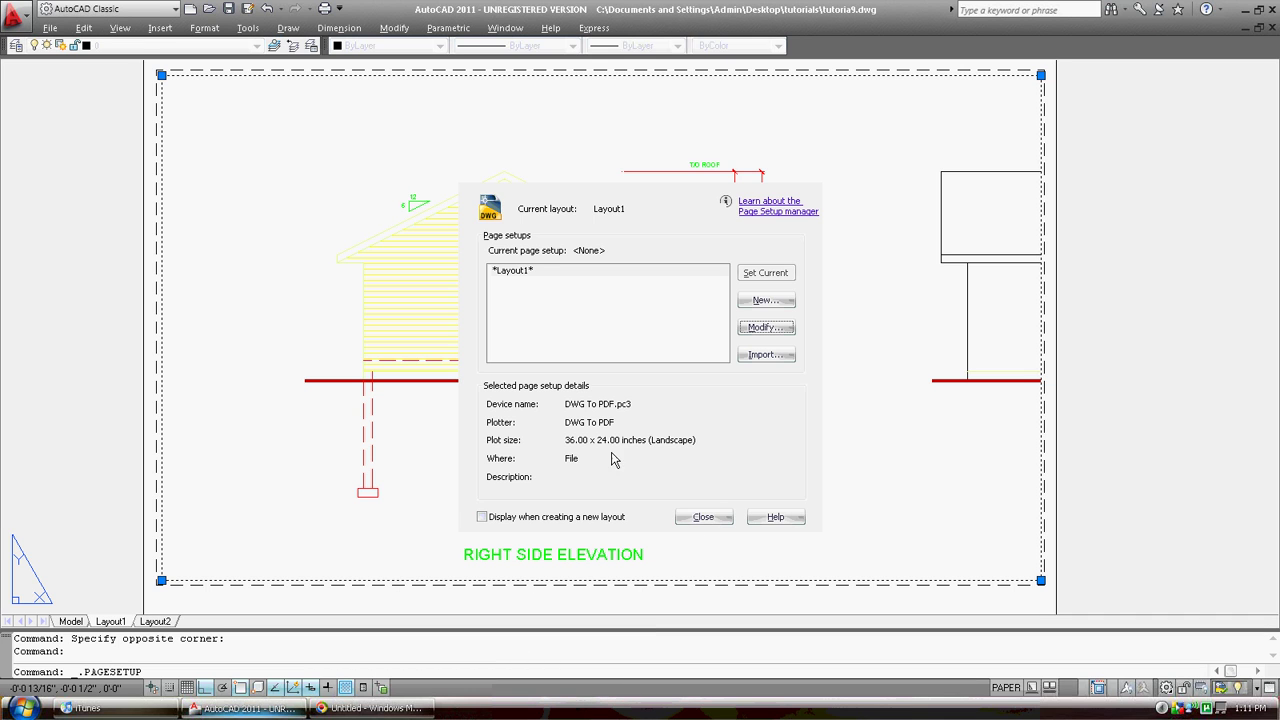
pyautogui.click(703, 517)
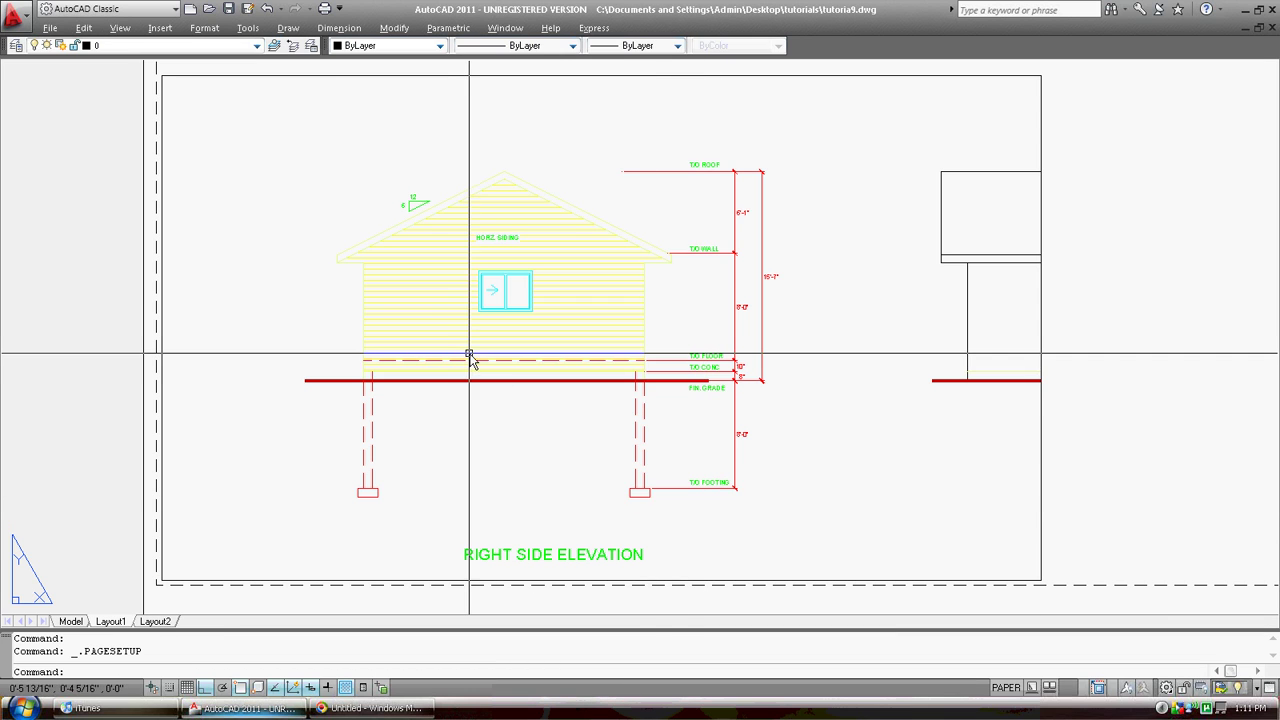
# Stretch the viewport's right edge inward to just beyond the right side elevation's dimensions, cutting off the neighbouring elevation.
pyautogui.scroll(-5, 411, 291)
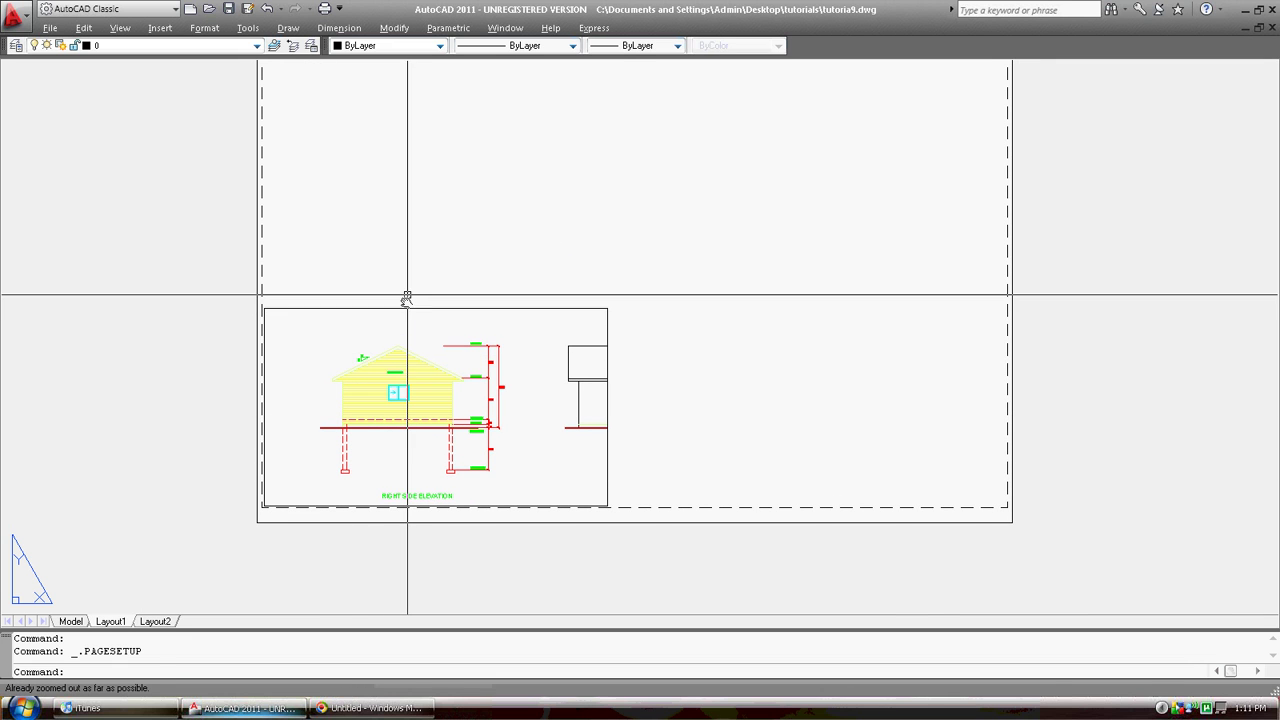
pyautogui.moveTo(406, 294)
pyautogui.mouseDown(button='middle')
pyautogui.moveTo(361, 345)
pyautogui.moveTo(420, 277)
pyautogui.moveTo(403, 303)
pyautogui.mouseUp(button='middle')
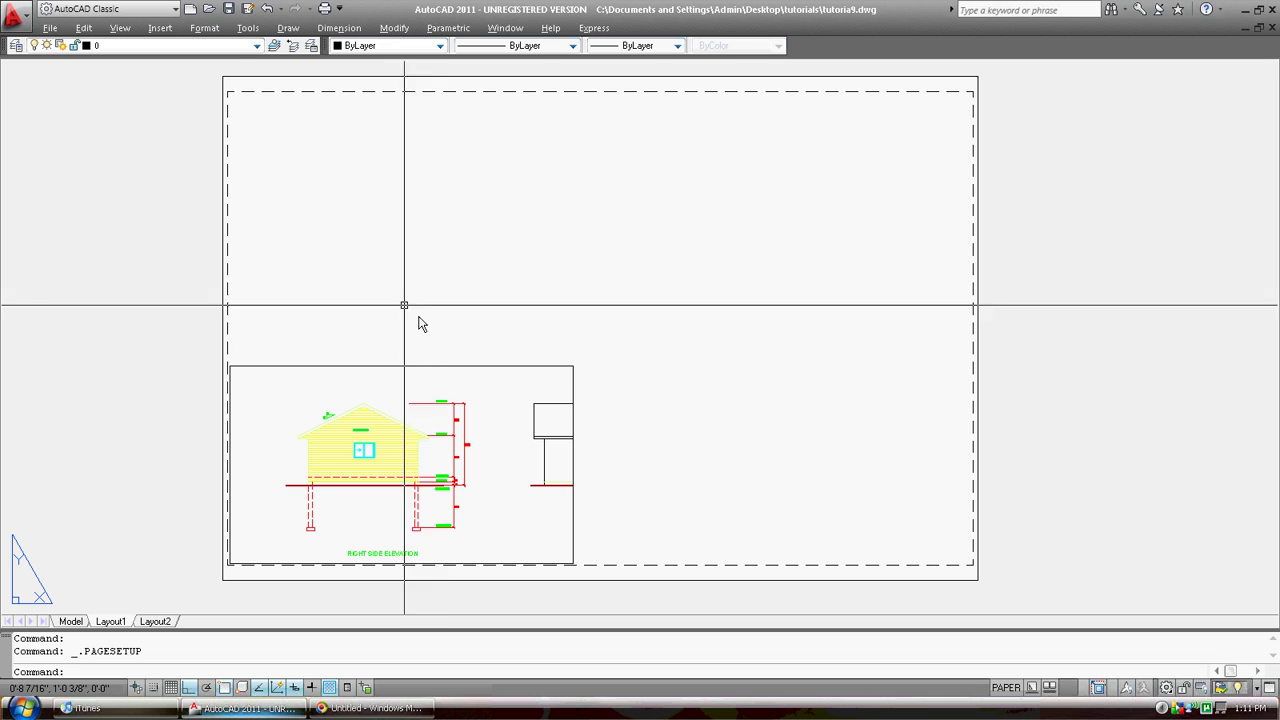
pyautogui.click(577, 384)
pyautogui.click(570, 370)
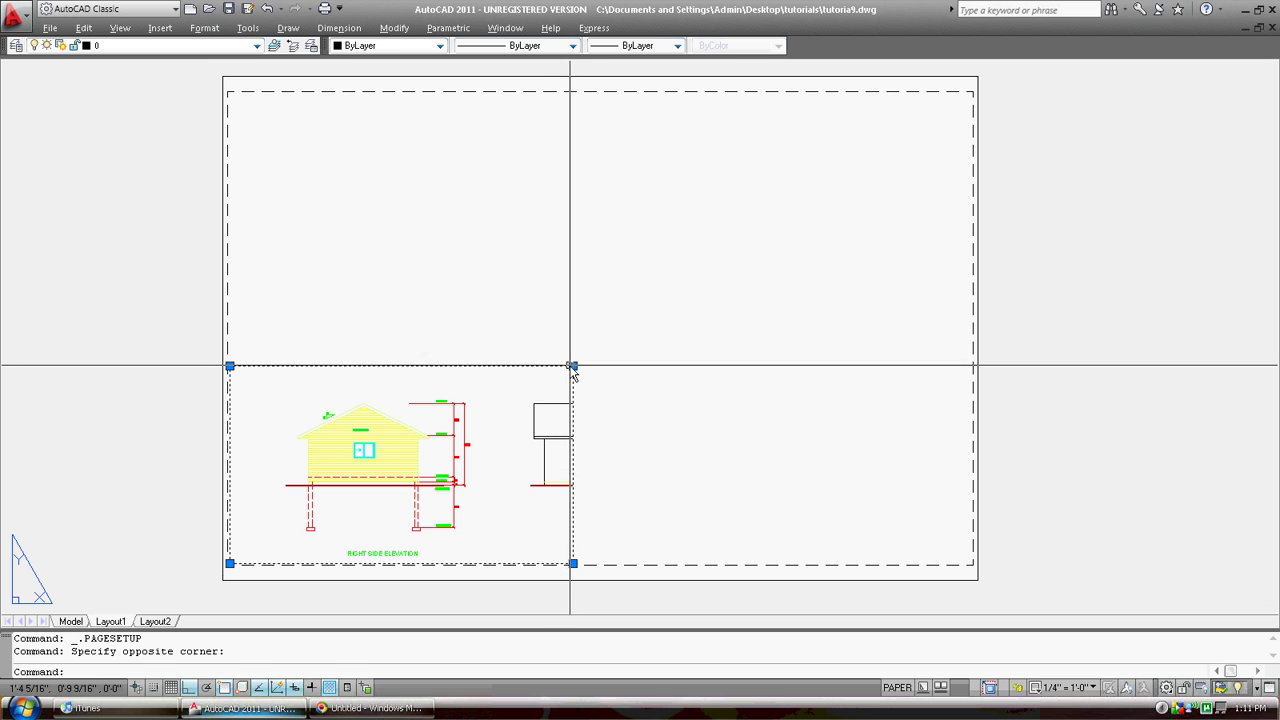
pyautogui.click(572, 367)
pyautogui.click(482, 366)
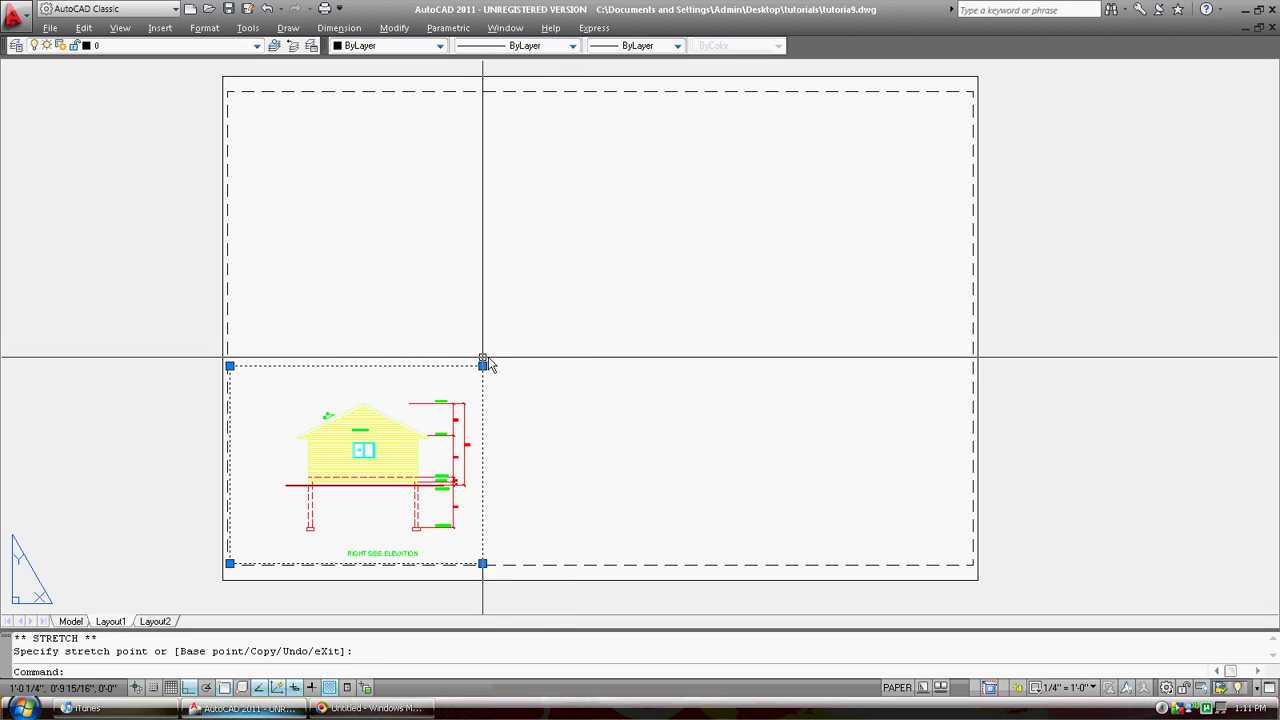
# Stretch the viewport's left edge and top edge inward so the frame fits closely around the right side elevation.
pyautogui.click(226, 366)
pyautogui.click(240, 365)
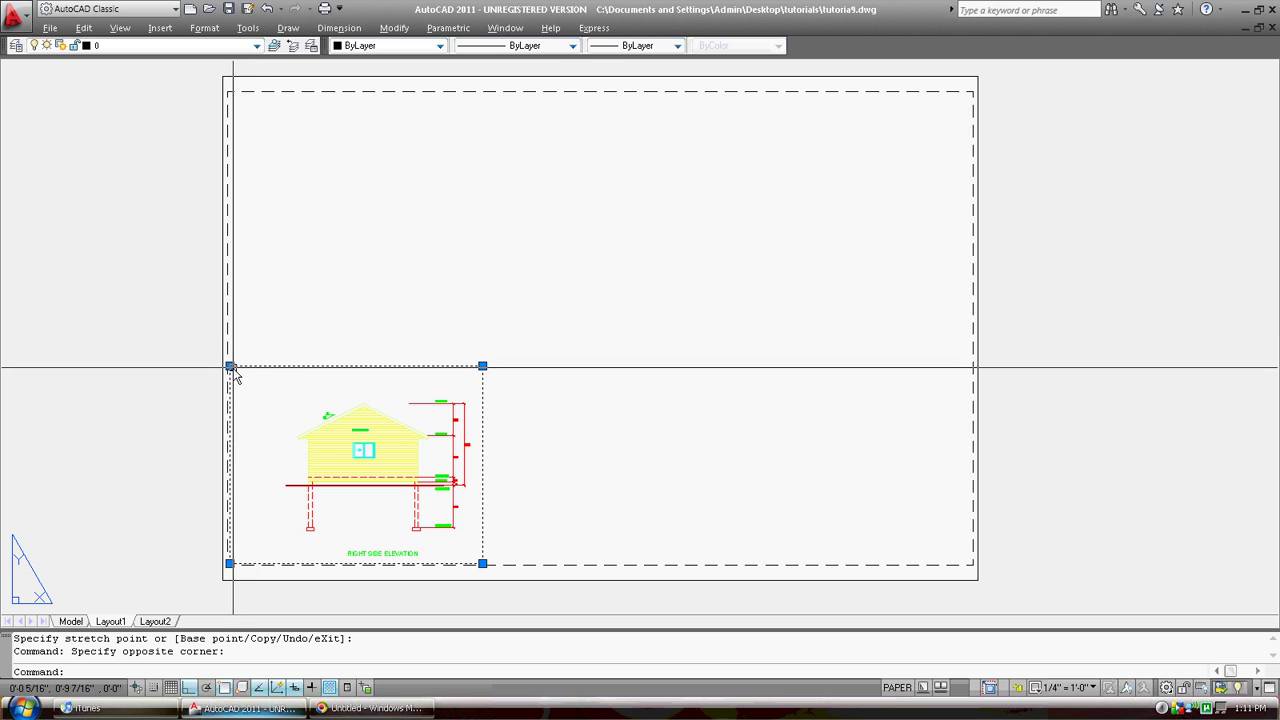
pyautogui.click(229, 366)
pyautogui.click(278, 366)
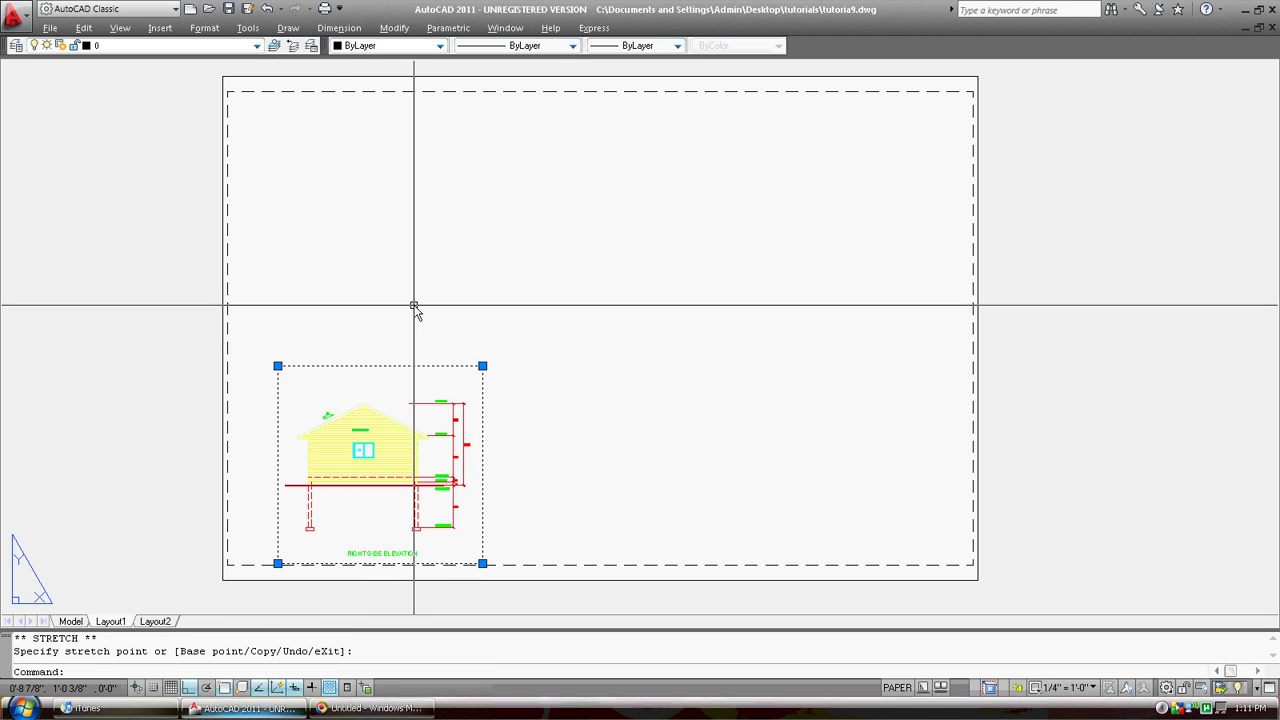
pyautogui.click(482, 366)
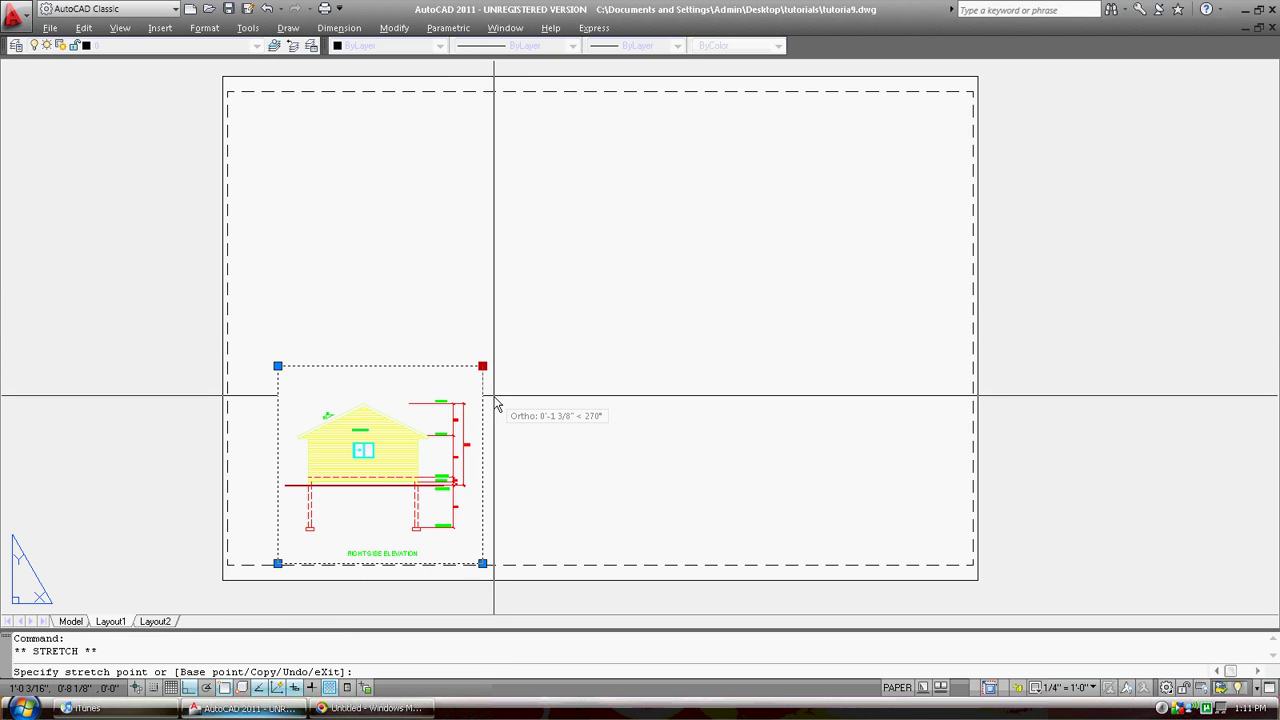
pyautogui.click(490, 390)
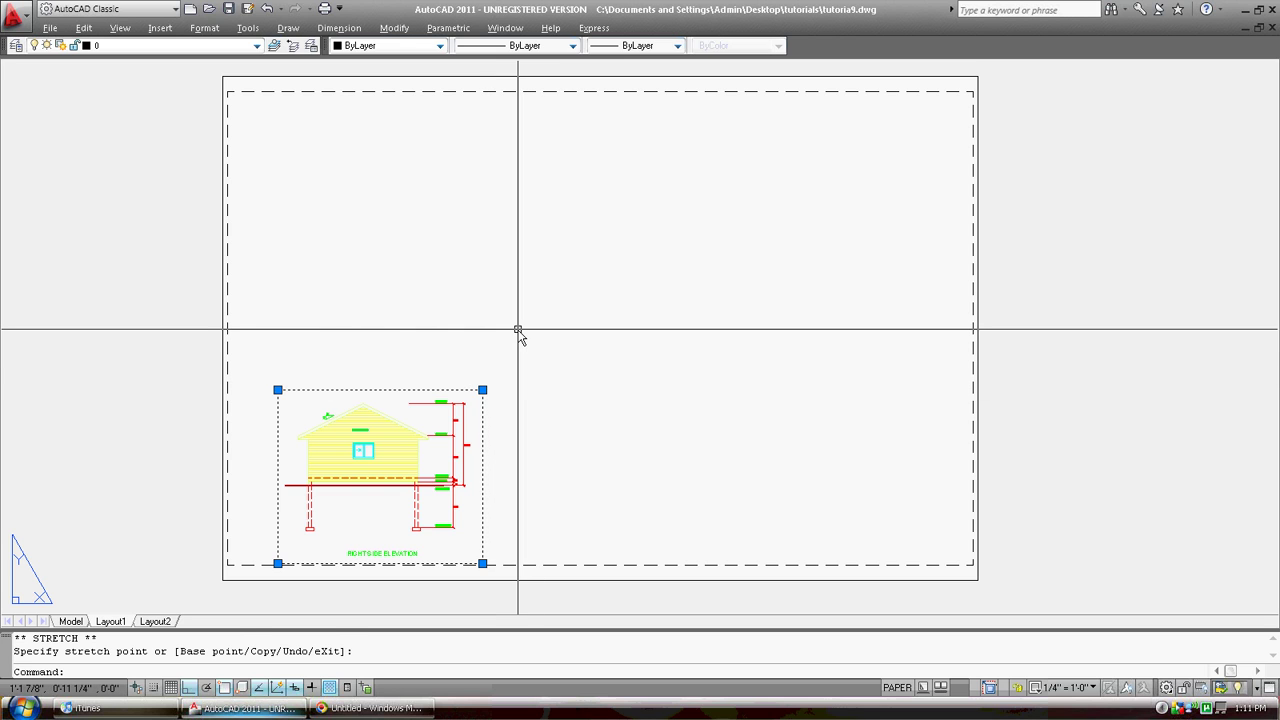
pyautogui.press('Escape')
pyautogui.press('Escape')
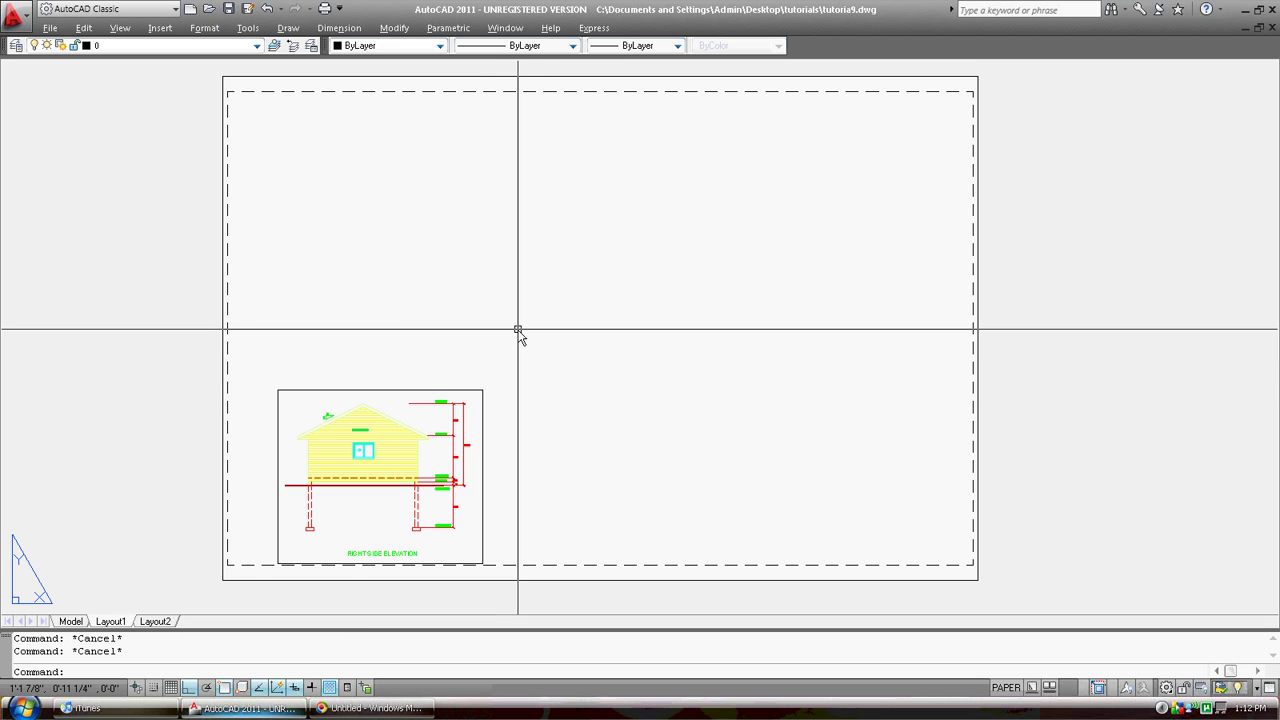
# Move the viewport with Ortho off into the upper left corner of the sheet's printable area.
pyautogui.press('Return')
pyautogui.click(508, 417)
pyautogui.click(488, 375)
pyautogui.press('Return')
pyautogui.click(278, 390)
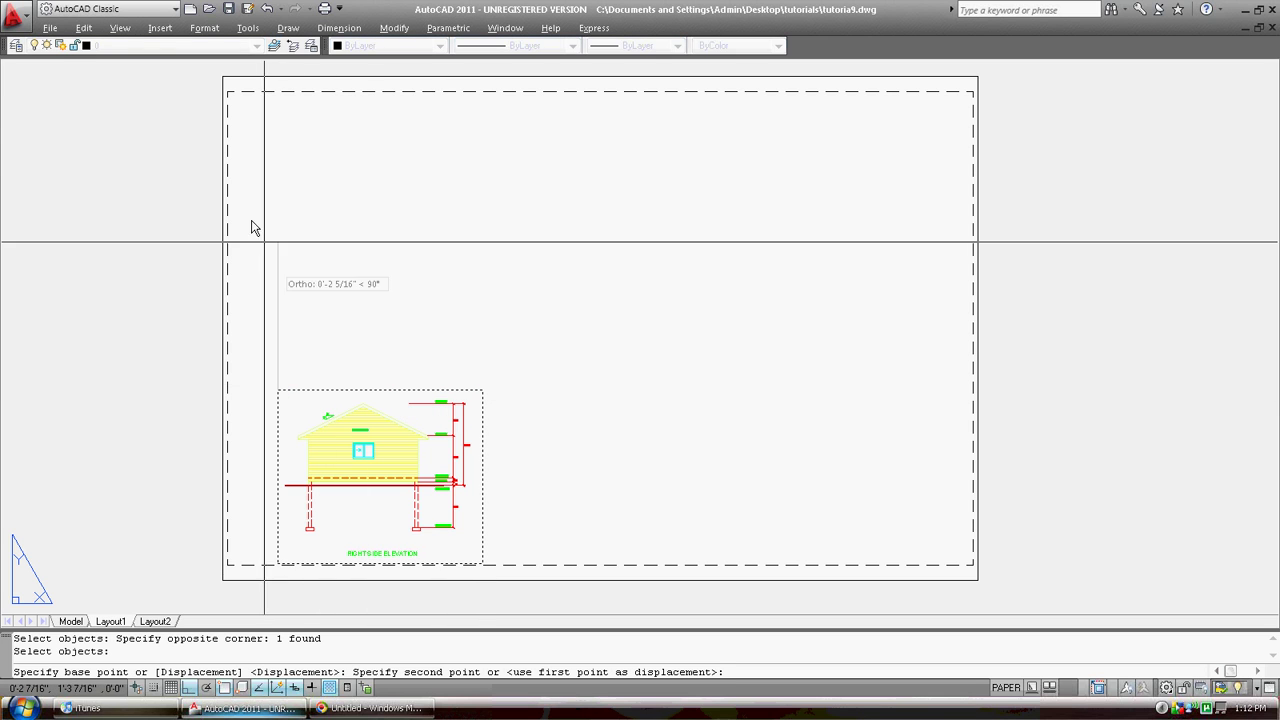
pyautogui.press('F8')
pyautogui.click(240, 102)
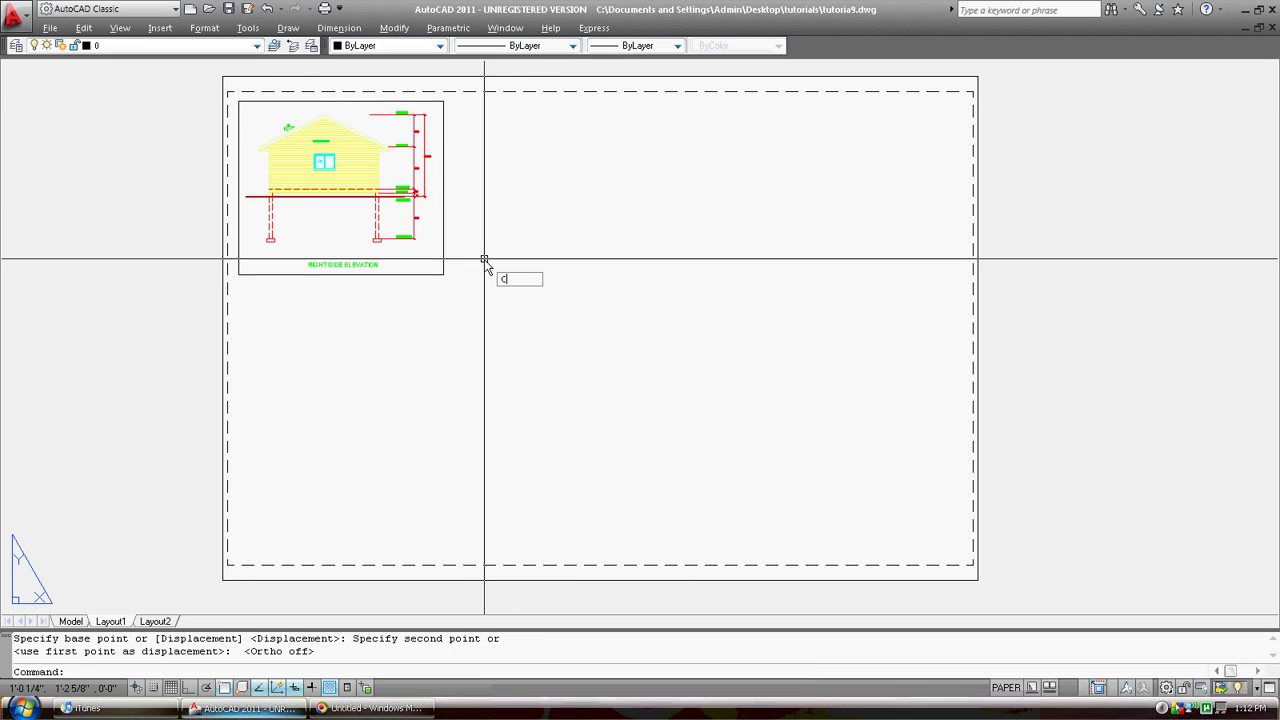
# Copy the viewport five times, corner to corner, to form a grid of three columns and two rows.
pyautogui.write('CP')
pyautogui.press('Return')
pyautogui.click(449, 258)
pyautogui.click(440, 252)
pyautogui.press('Return')
pyautogui.click(239, 101)
pyautogui.click(443, 101)
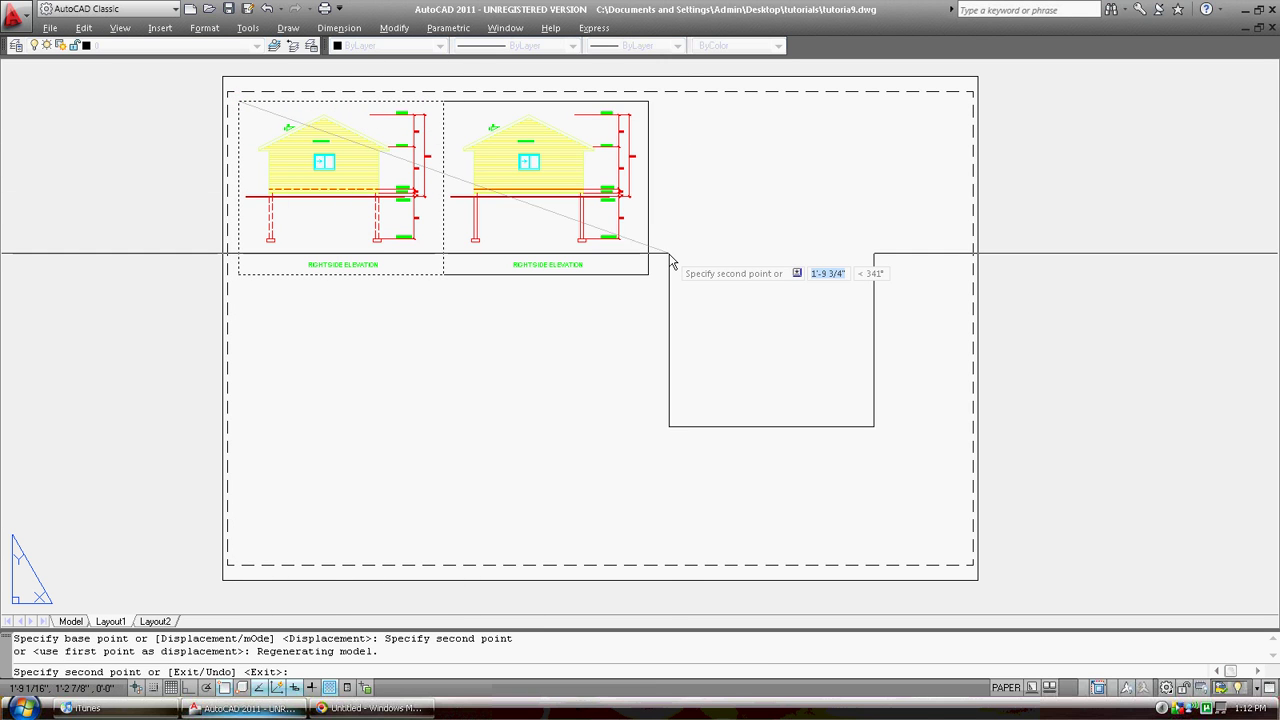
pyautogui.click(648, 101)
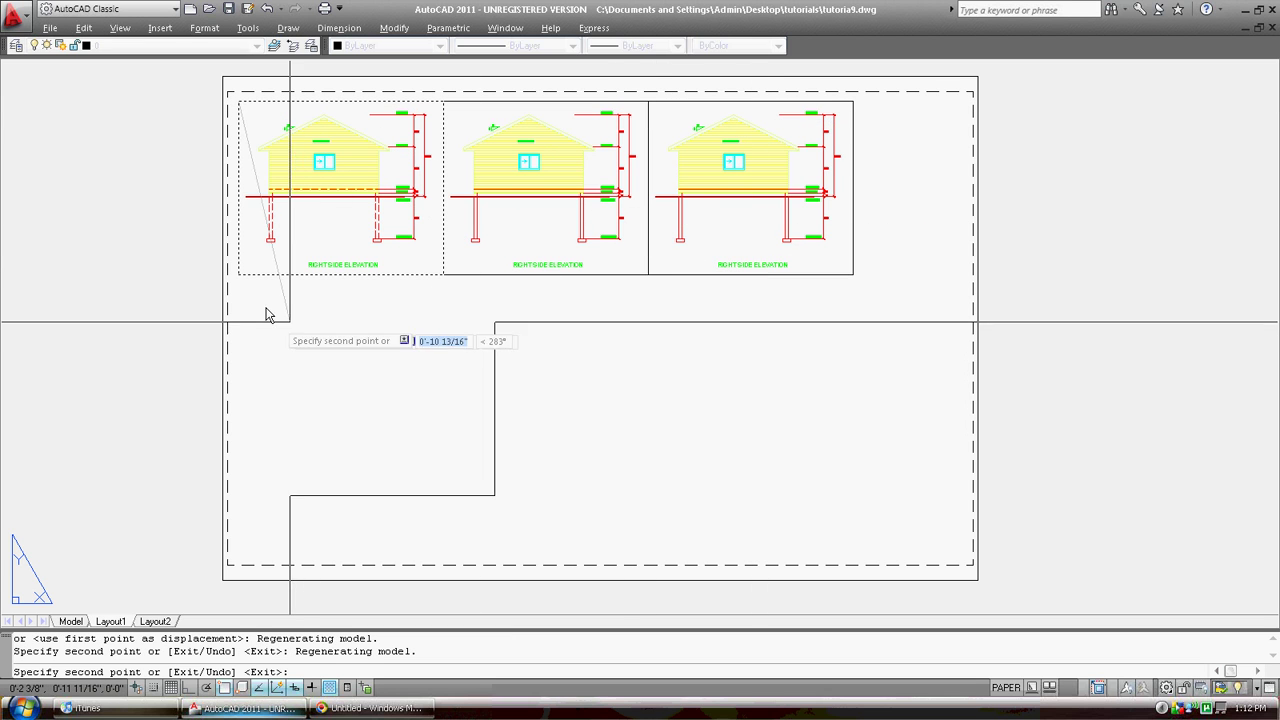
pyautogui.click(240, 276)
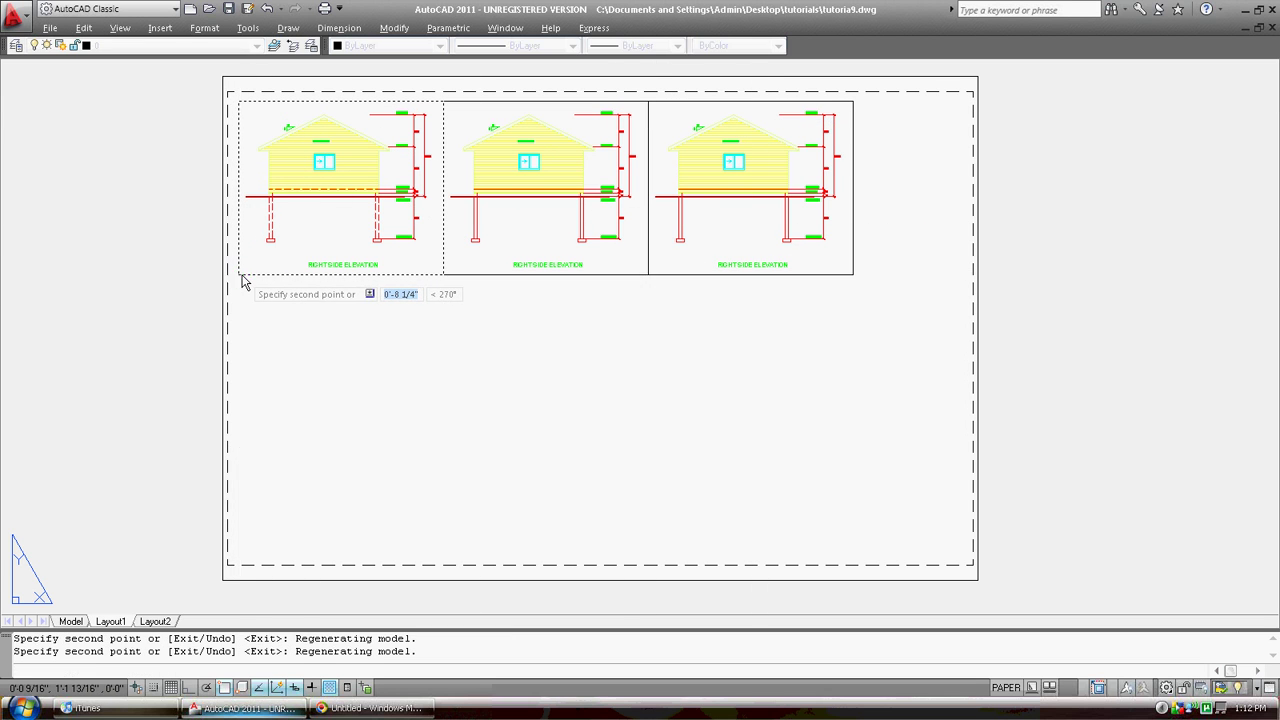
pyautogui.click(443, 276)
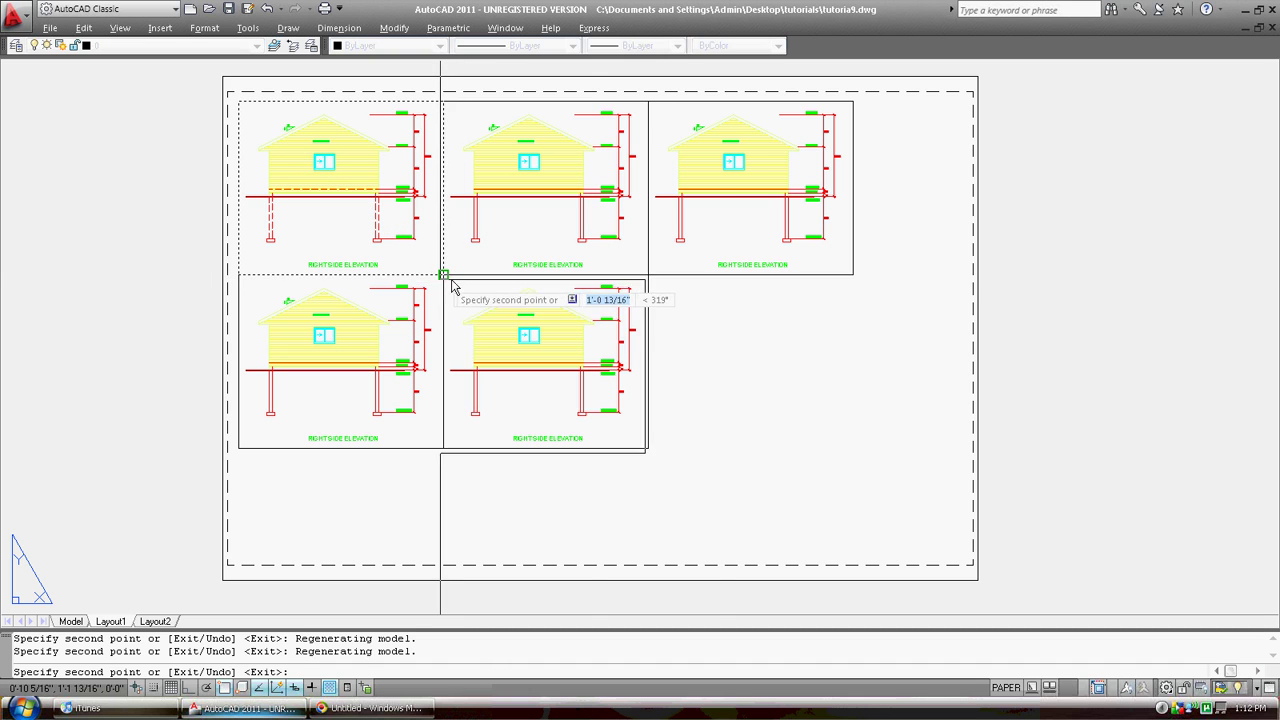
pyautogui.click(649, 276)
pyautogui.press('Escape')
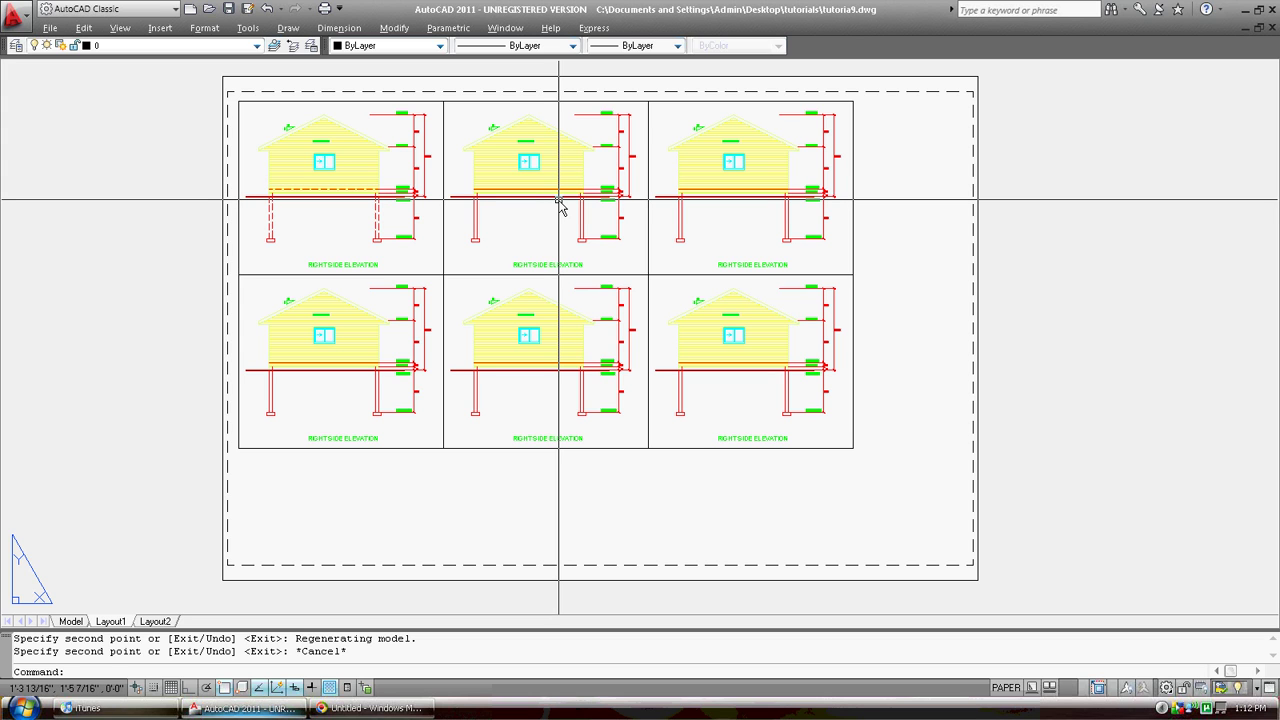
# Activate model space in the viewports and show the rear elevation in the upper middle one and the left side elevation in the upper right one.
pyautogui.write('MS')
pyautogui.press('Return')
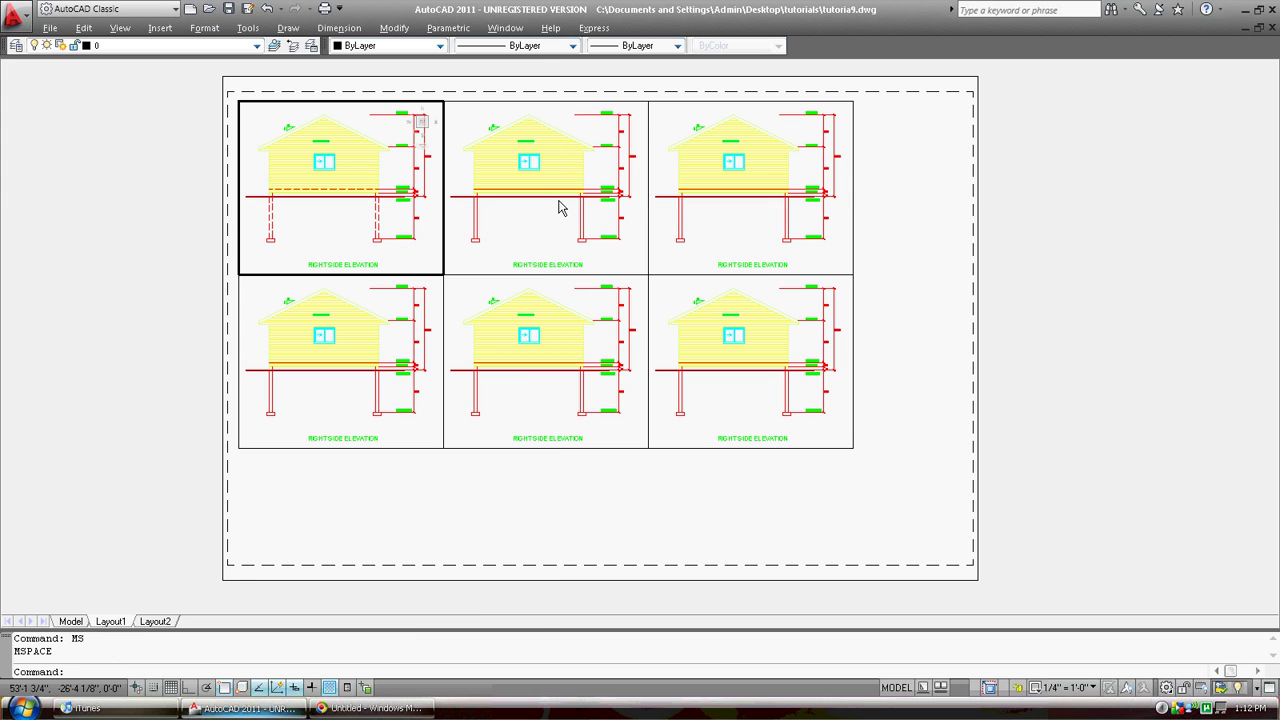
pyautogui.click(530, 172)
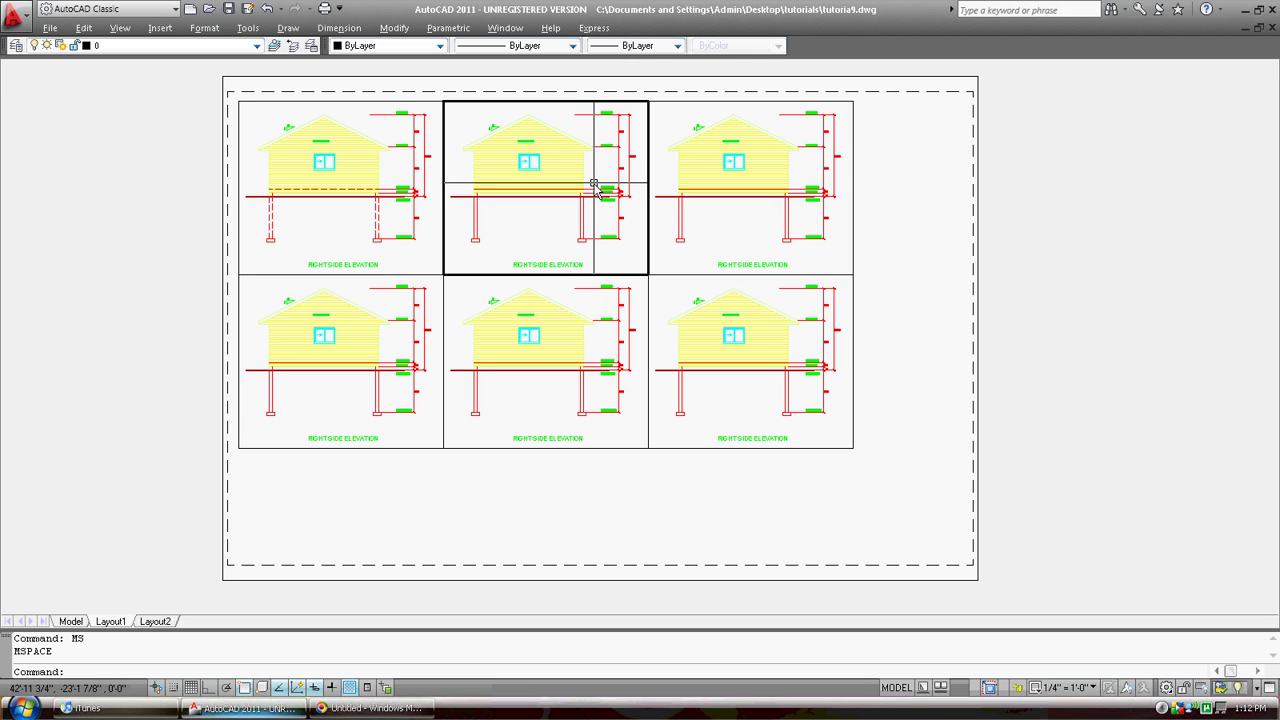
pyautogui.moveTo(594, 184)
pyautogui.mouseDown(button='middle')
pyautogui.moveTo(571, 189)
pyautogui.moveTo(580, 166)
pyautogui.moveTo(474, 189)
pyautogui.moveTo(575, 180)
pyautogui.moveTo(543, 180)
pyautogui.moveTo(532, 161)
pyautogui.moveTo(544, 141)
pyautogui.mouseUp(button='middle')
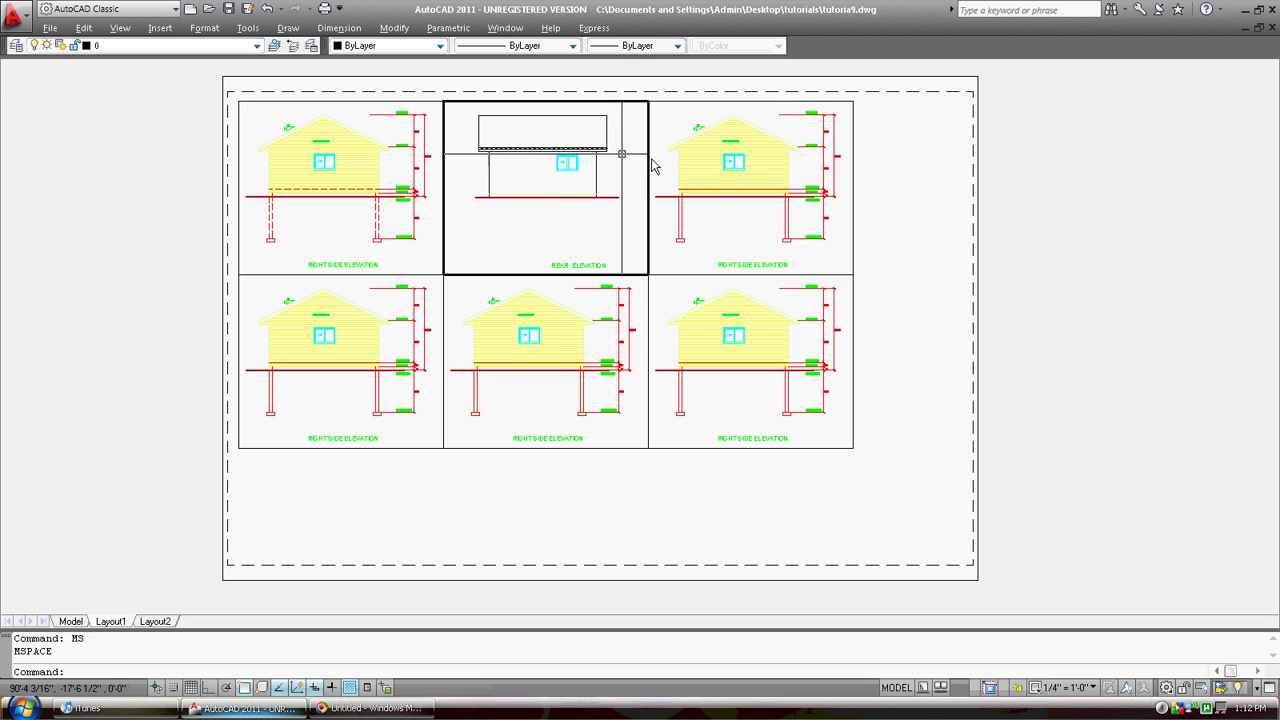
pyautogui.click(737, 193)
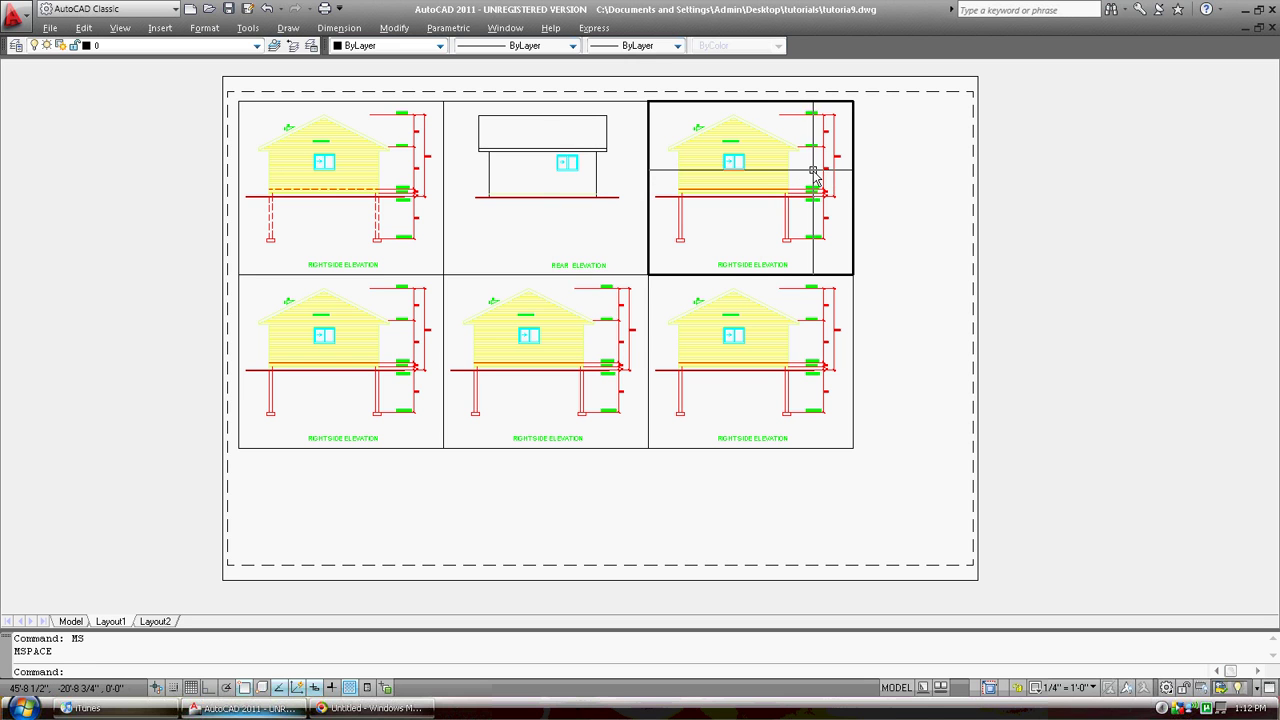
pyautogui.moveTo(811, 171)
pyautogui.mouseDown(button='middle')
pyautogui.moveTo(725, 175)
pyautogui.moveTo(777, 197)
pyautogui.moveTo(760, 186)
pyautogui.moveTo(818, 193)
pyautogui.moveTo(695, 165)
pyautogui.mouseUp(button='middle')
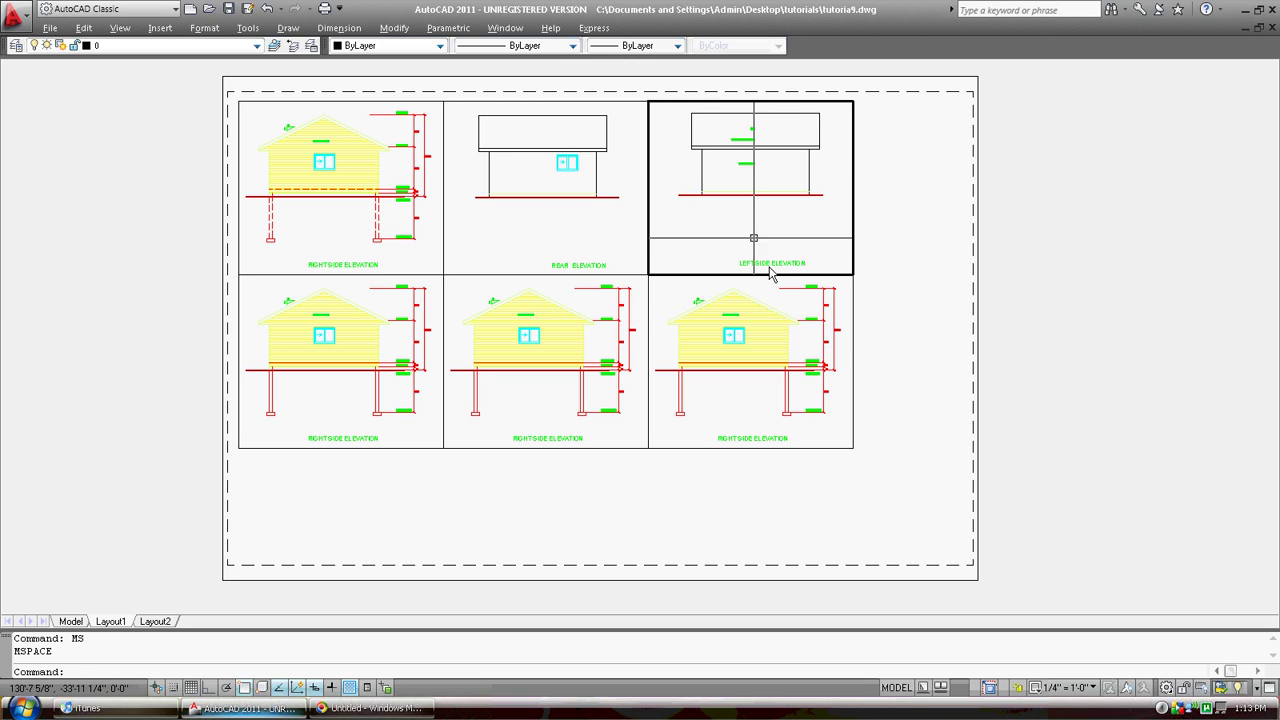
# Frame the gable elevation with the door, enlarged to fill the width, in the lower left viewport.
pyautogui.click(403, 320)
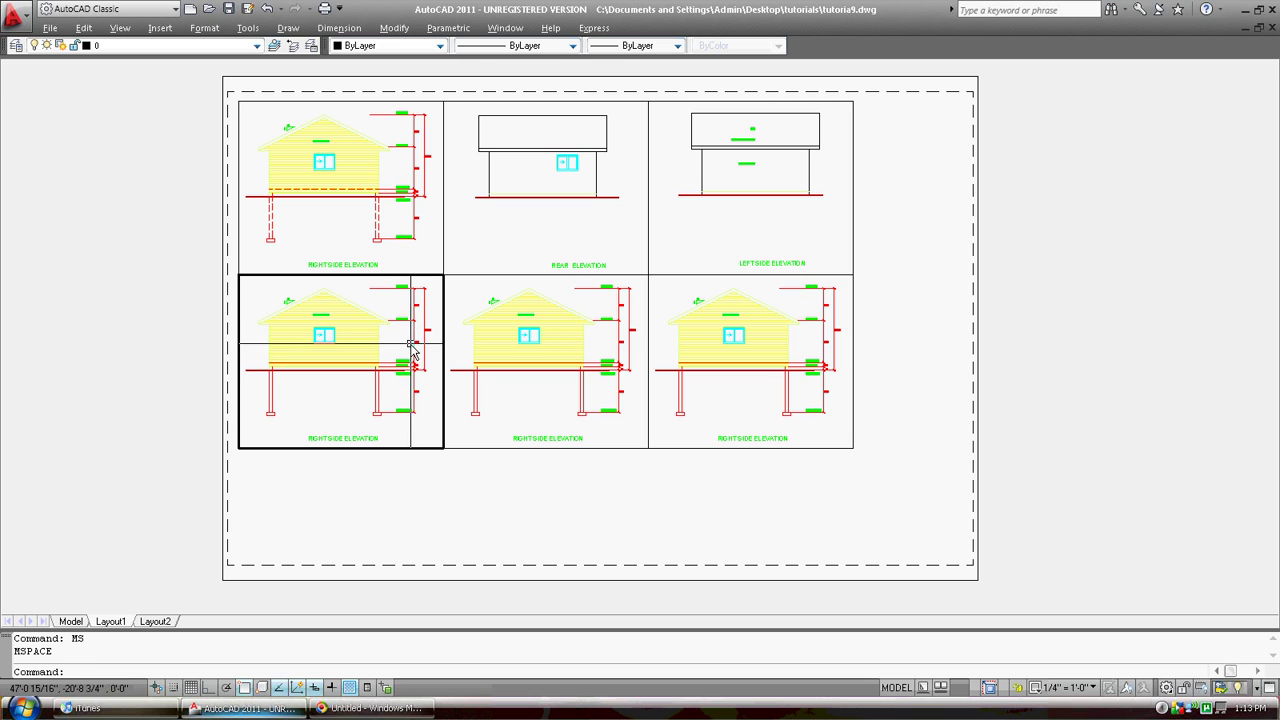
pyautogui.moveTo(398, 360); pyautogui.dragTo(355, 373, button='middle')
pyautogui.scroll(6, 420, 365)
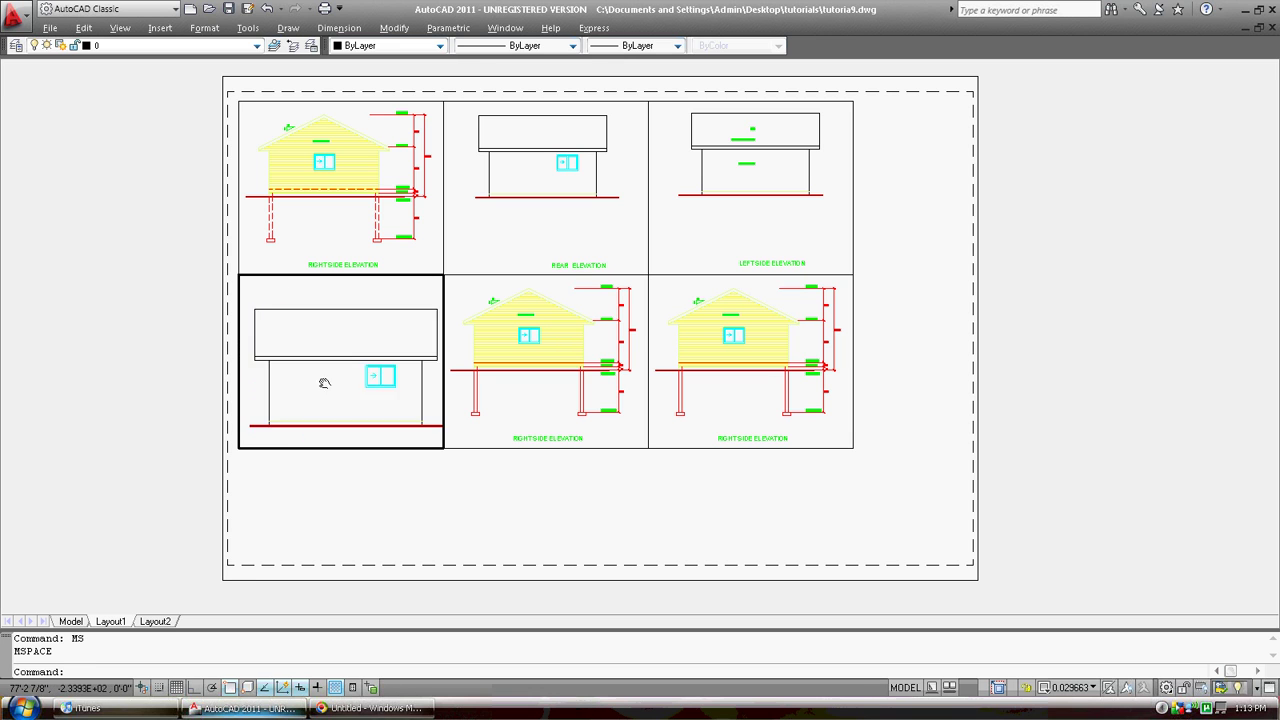
pyautogui.scroll(-5, 377, 366)
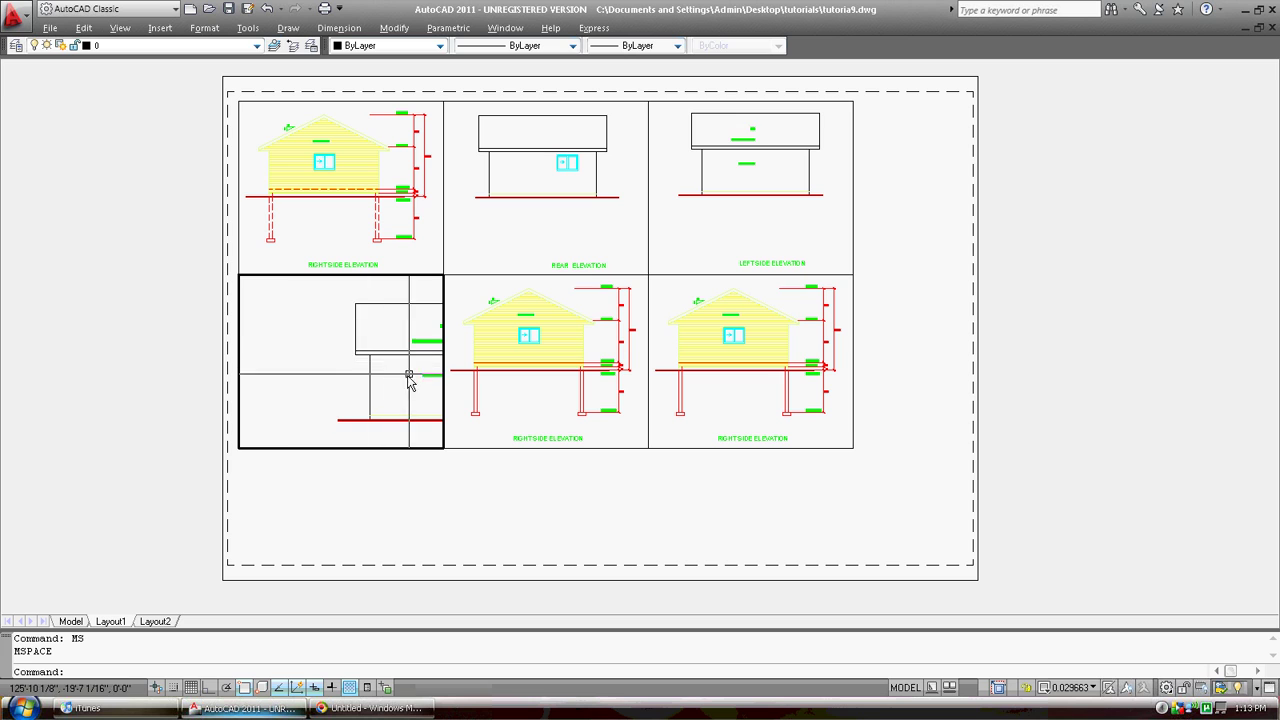
pyautogui.scroll(-4, 397, 354)
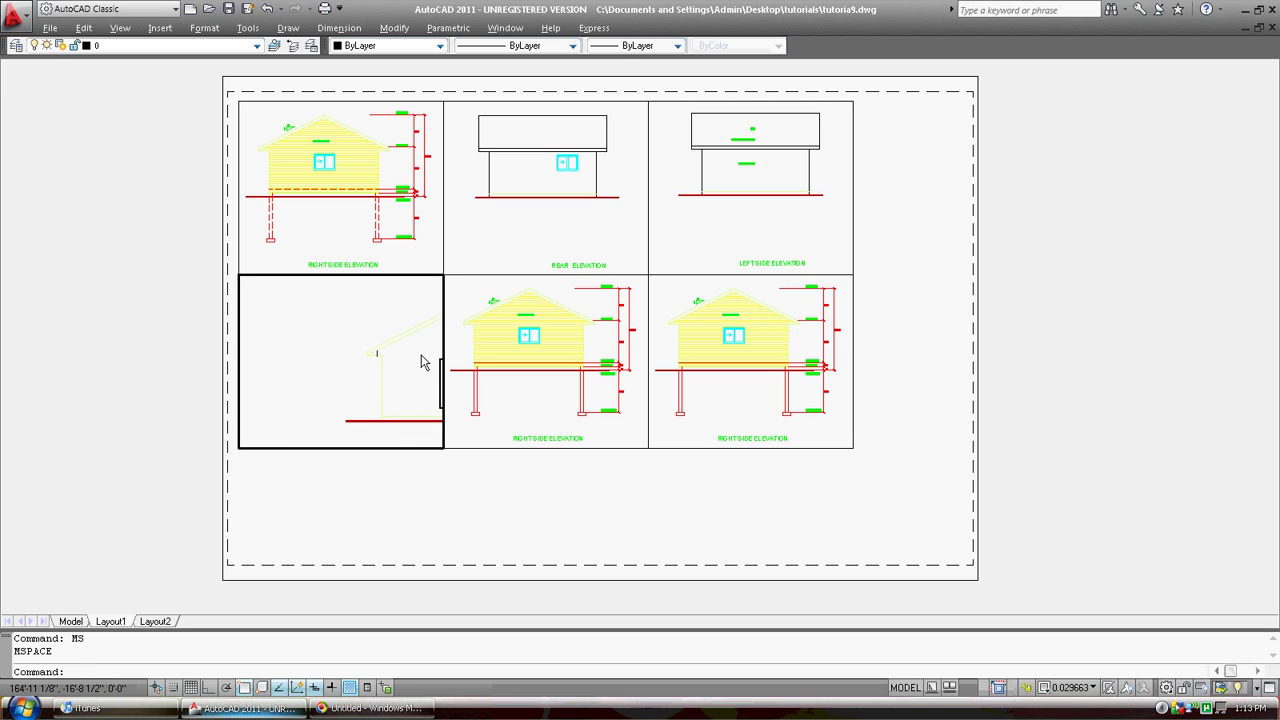
pyautogui.moveTo(345, 346); pyautogui.dragTo(307, 347, button='middle')
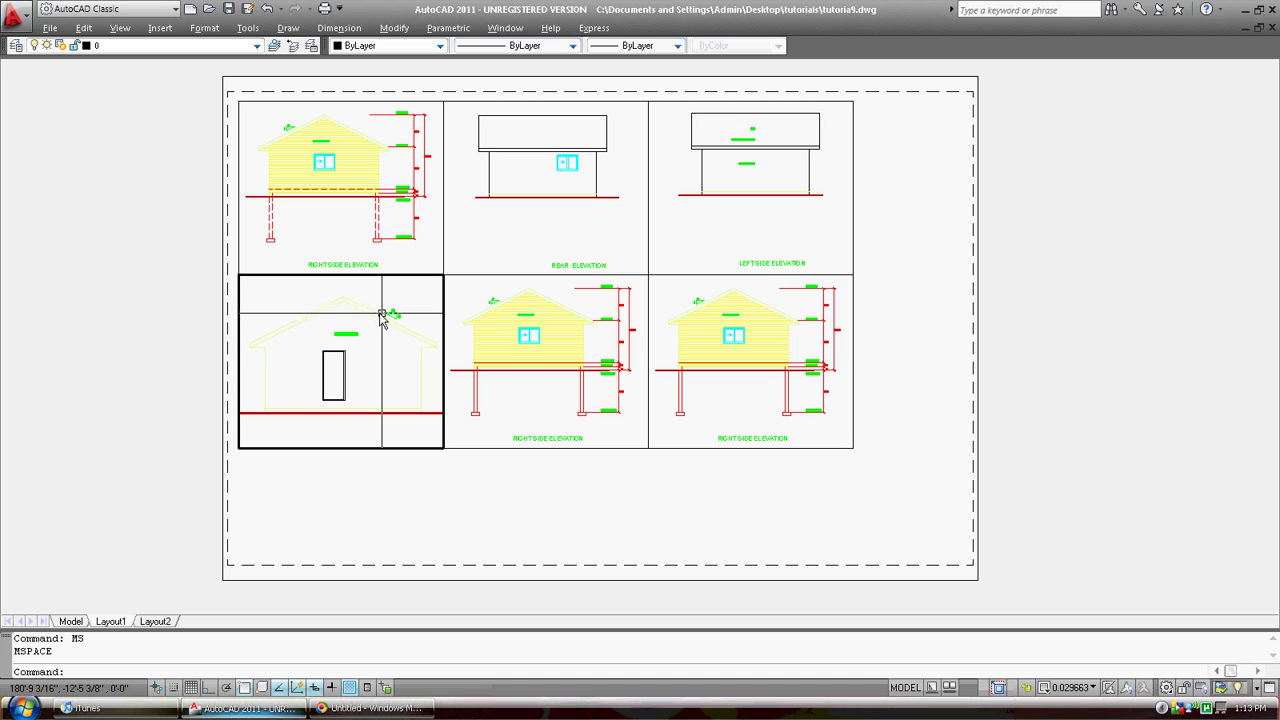
pyautogui.moveTo(372, 335); pyautogui.dragTo(369, 323, button='middle')
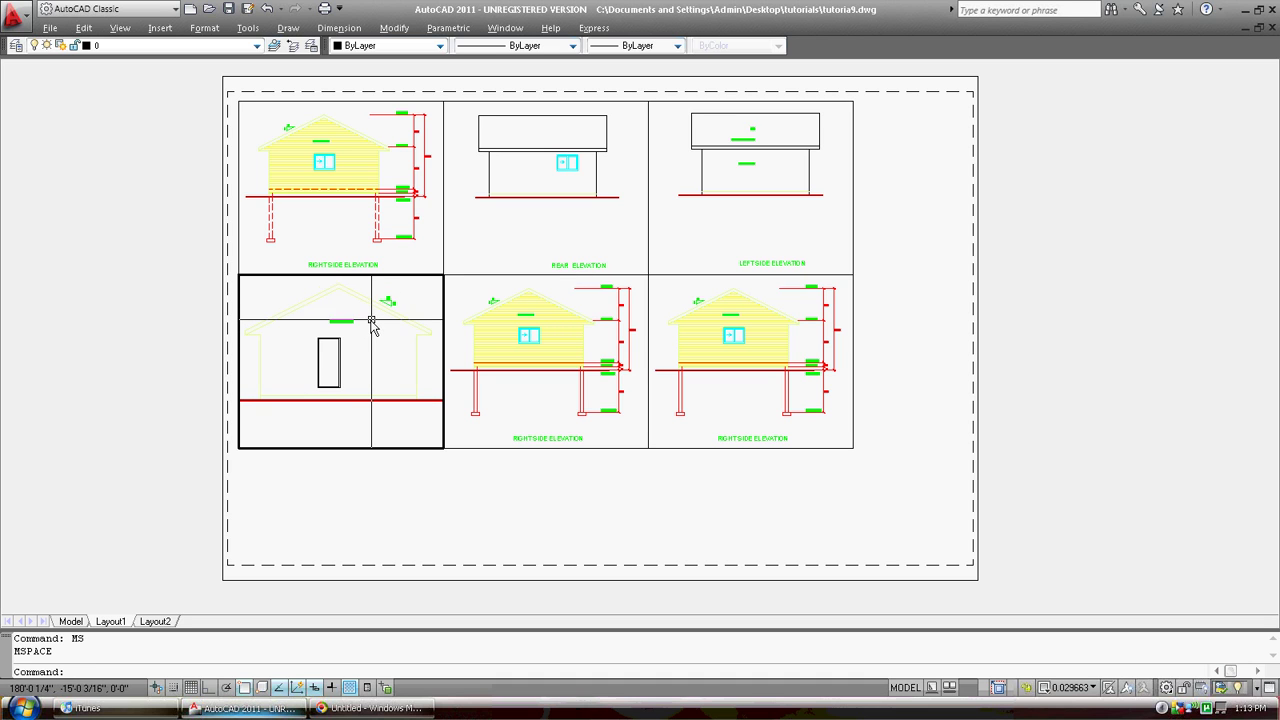
# Show the main floor plan at a reduced scale in the lower middle viewport, and activate the lower right viewport.
pyautogui.click(541, 342)
pyautogui.scroll(-1, 490, 310)
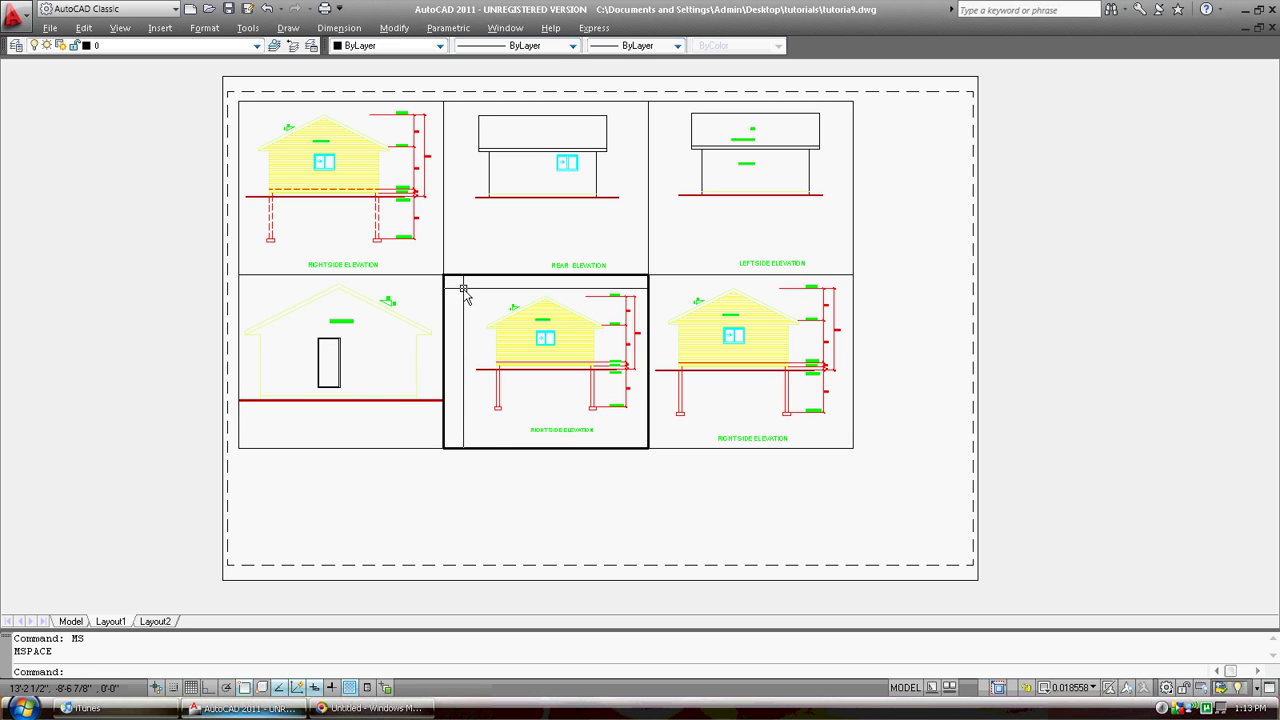
pyautogui.moveTo(463, 292); pyautogui.dragTo(547, 425, button='middle')
pyautogui.moveTo(560, 366); pyautogui.dragTo(550, 360, button='middle')
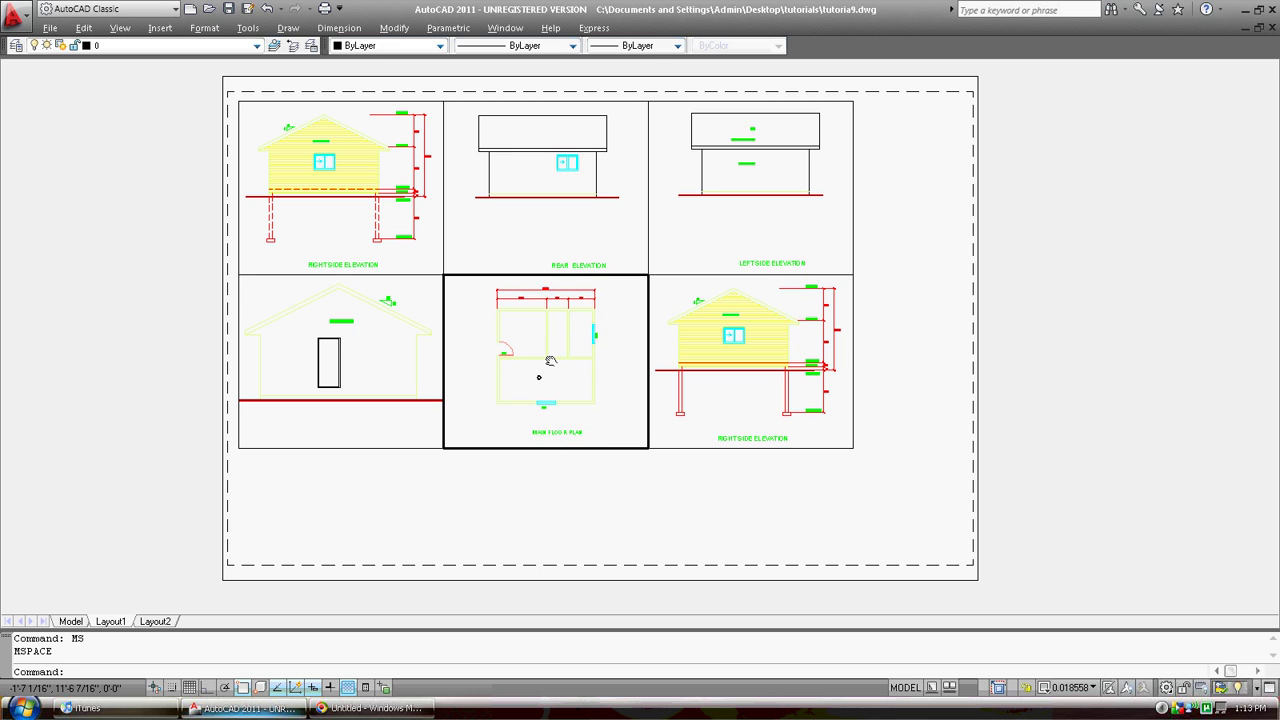
pyautogui.click(716, 348)
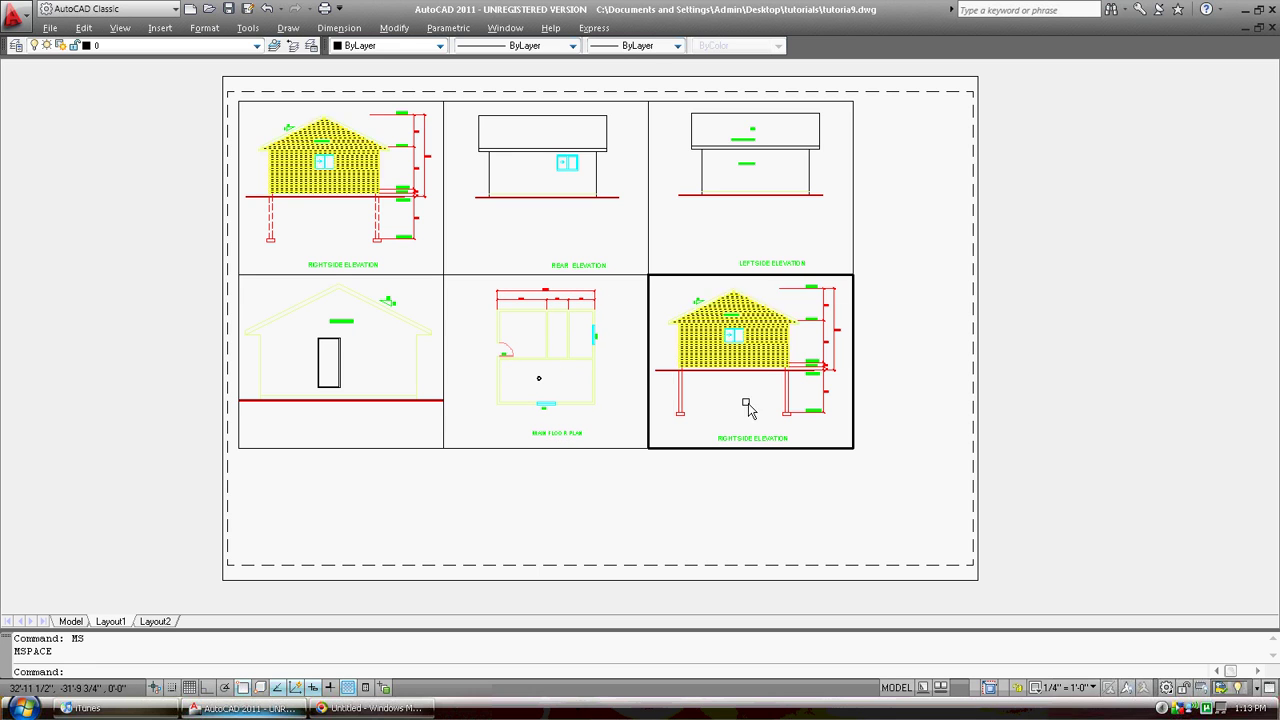
# Show the foundation plan in the lower right viewport and switch back to paper space.
pyautogui.moveTo(688, 308); pyautogui.dragTo(791, 343, button='middle')
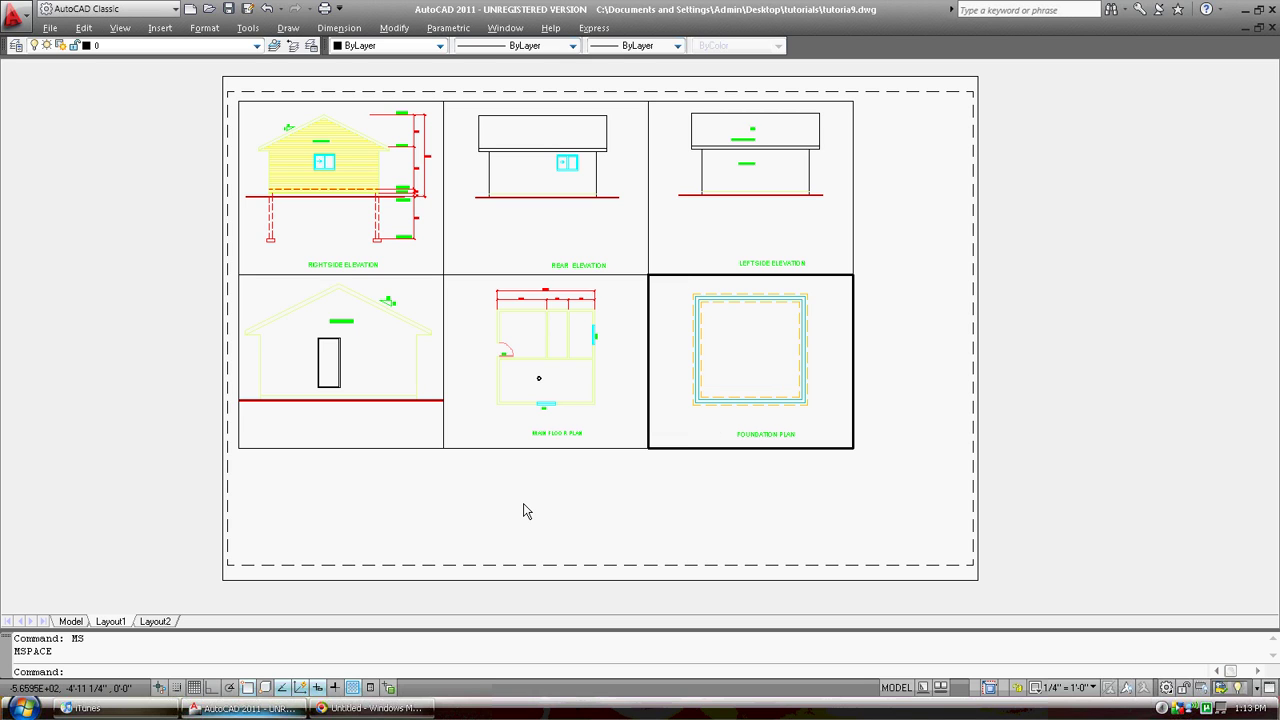
pyautogui.write('S')
pyautogui.press('Return')
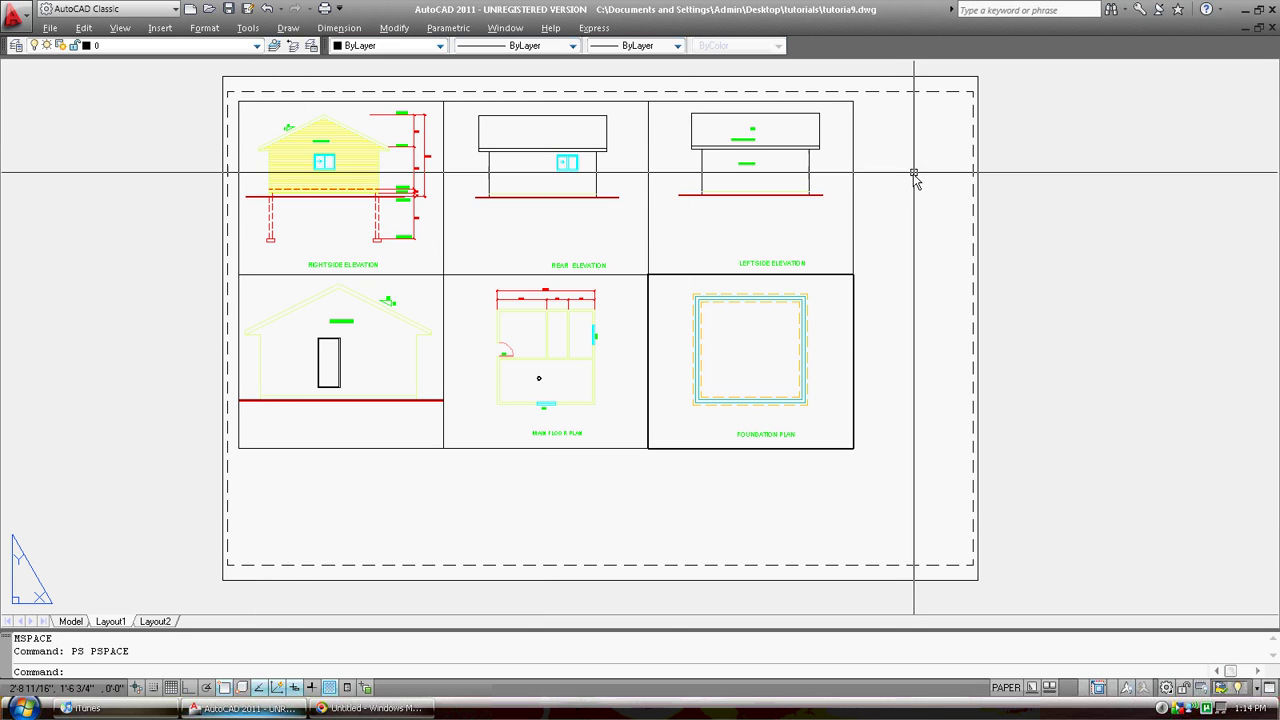
# Draw a tall, narrow title block rectangle between the viewport grid and the sheet's right margin, nearly the full height of the sheet.
pyautogui.write('rc')
pyautogui.press('Return')
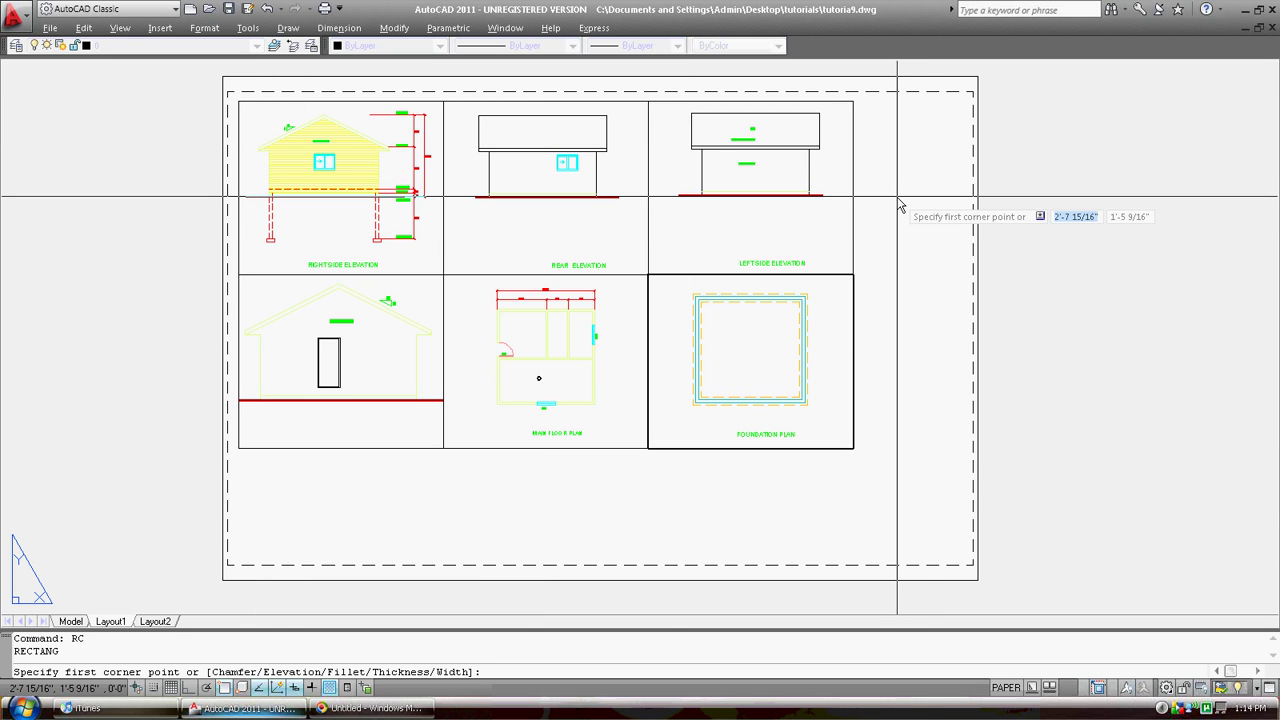
pyautogui.click(872, 546)
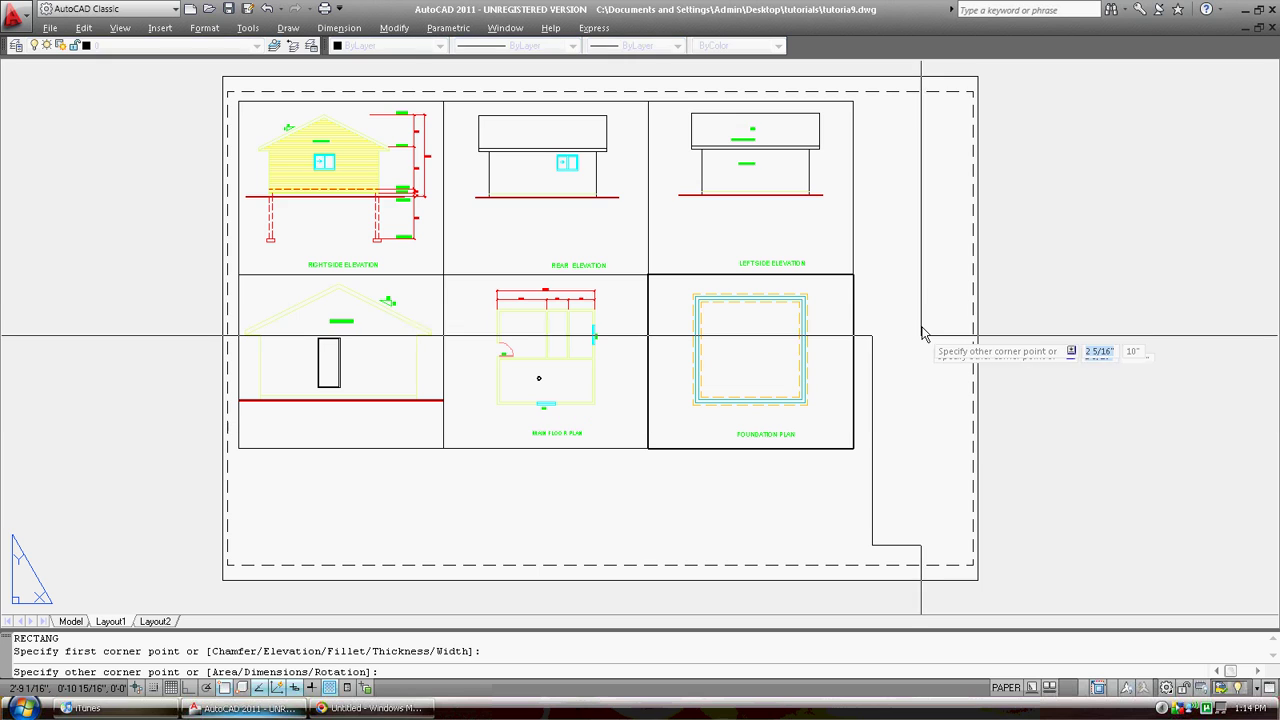
pyautogui.click(964, 106)
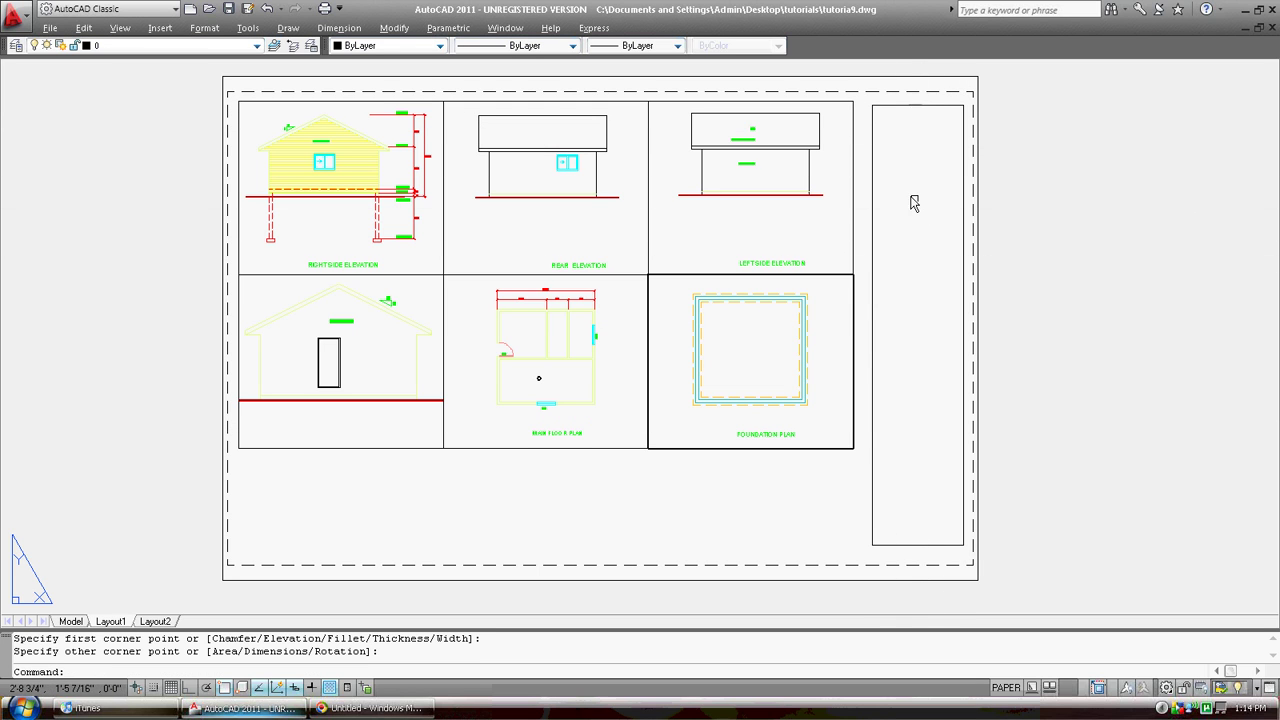
pyautogui.press('Escape')
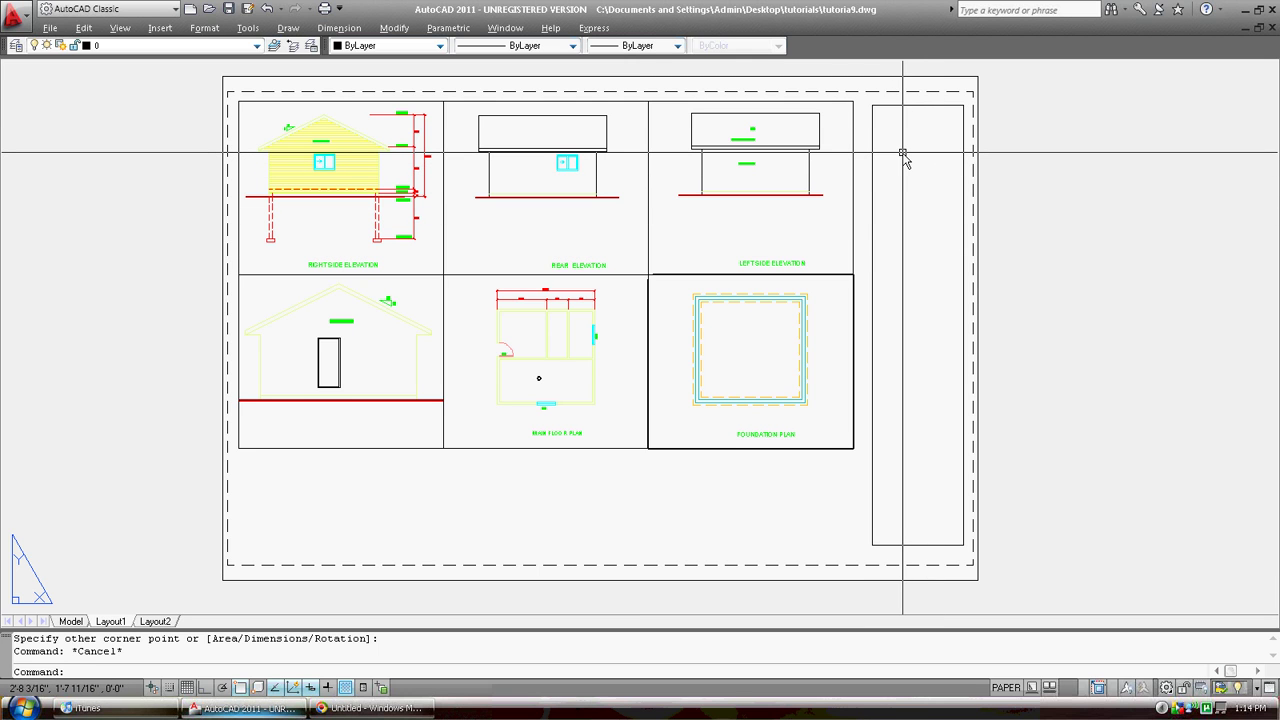
pyautogui.write('T')
pyautogui.press('Return')
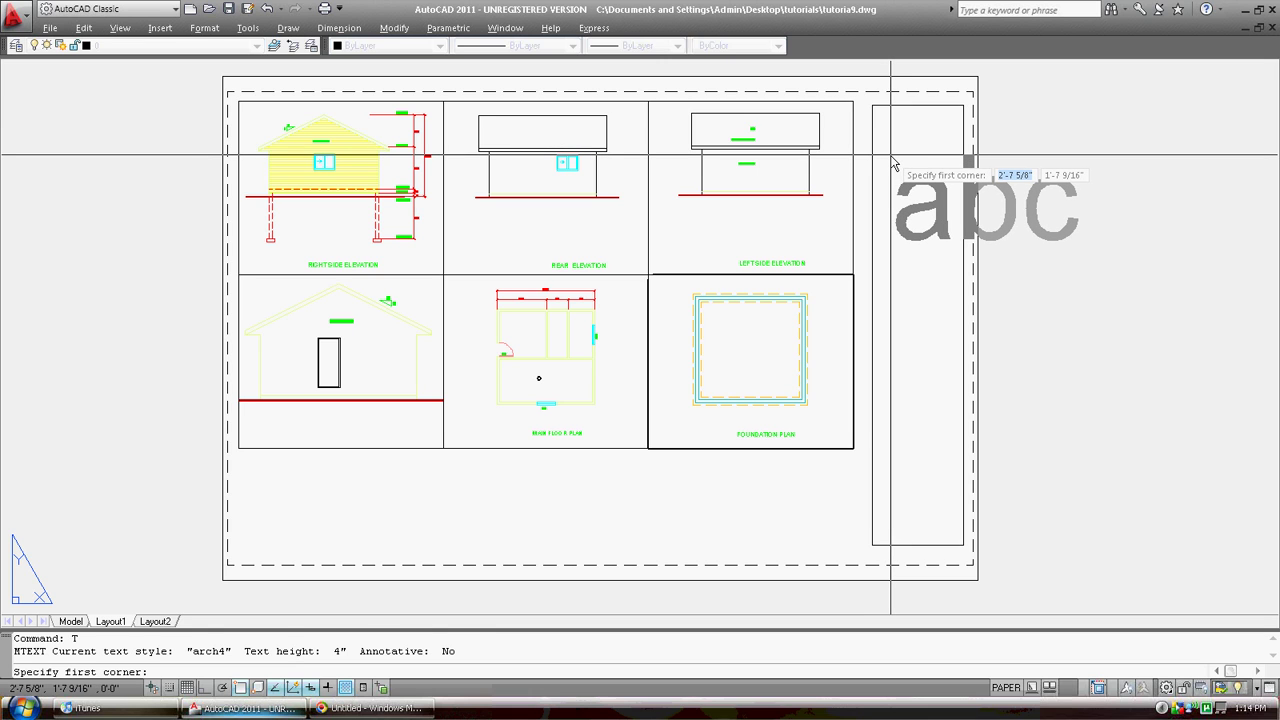
pyautogui.press('Escape')
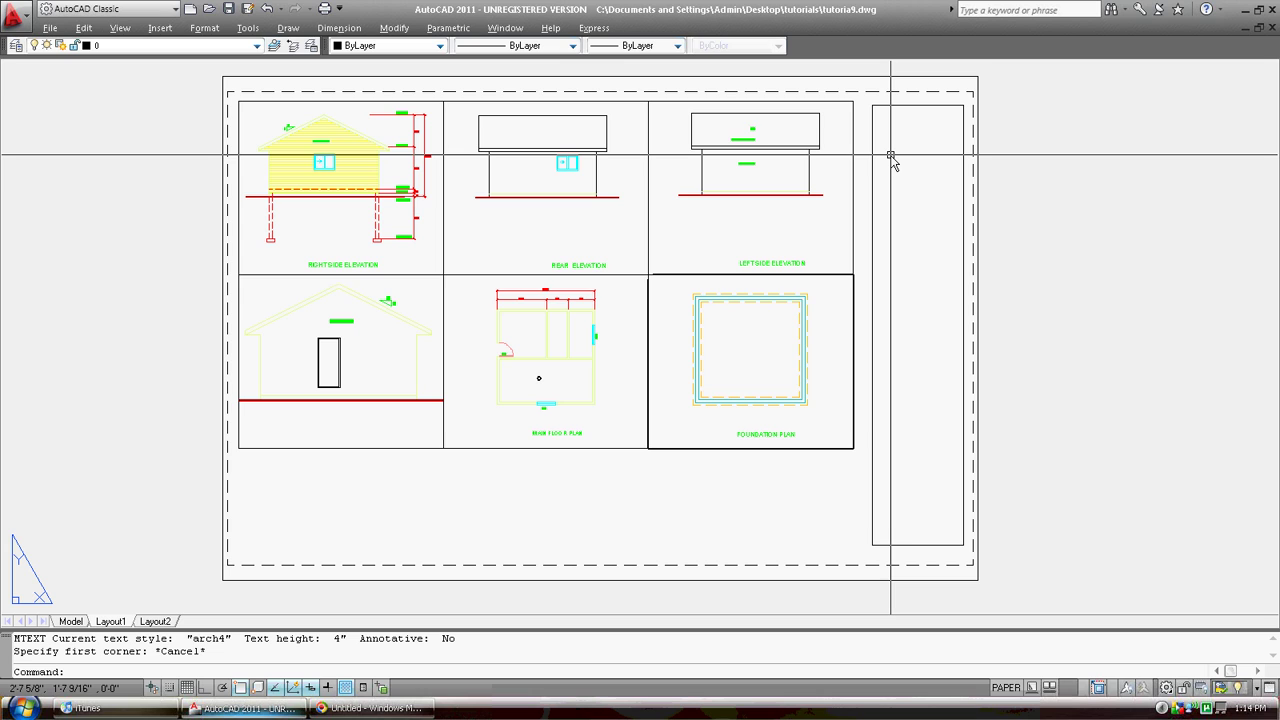
# Place single-line text reading ".5" with 0 rotation near the top of the title block rectangle.
pyautogui.write('DT')
pyautogui.press('Return')
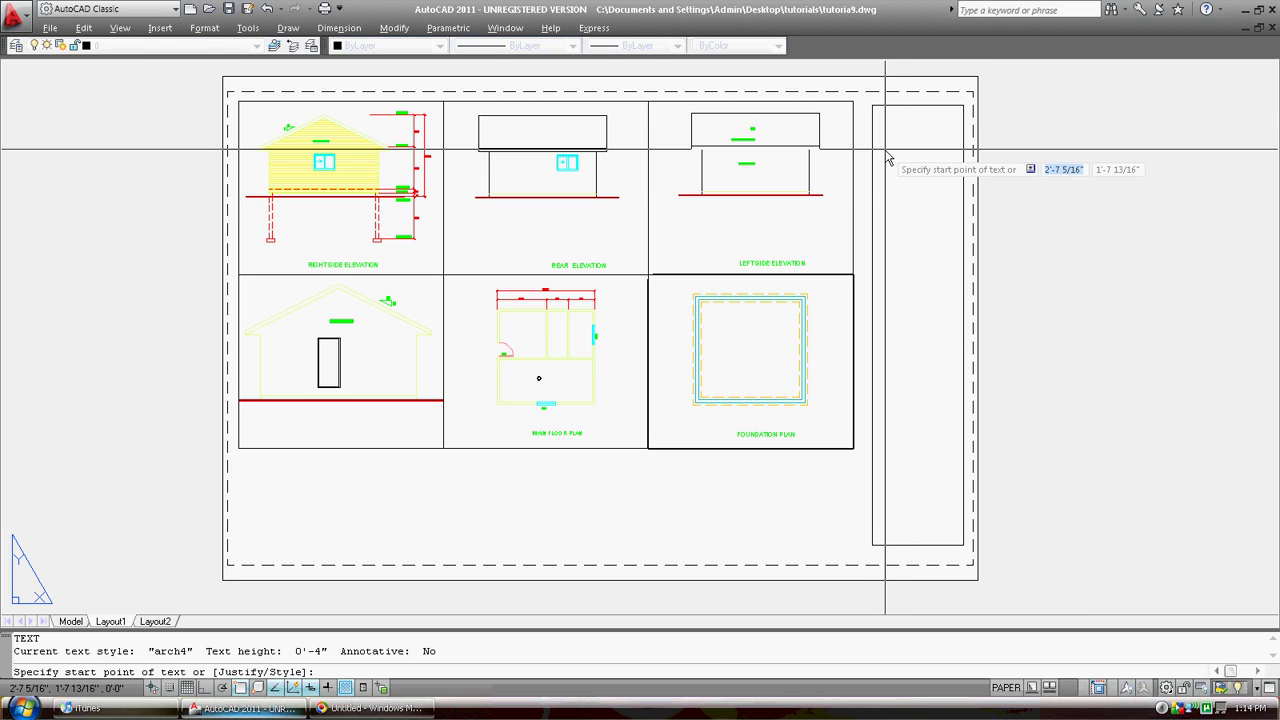
pyautogui.click(881, 140)
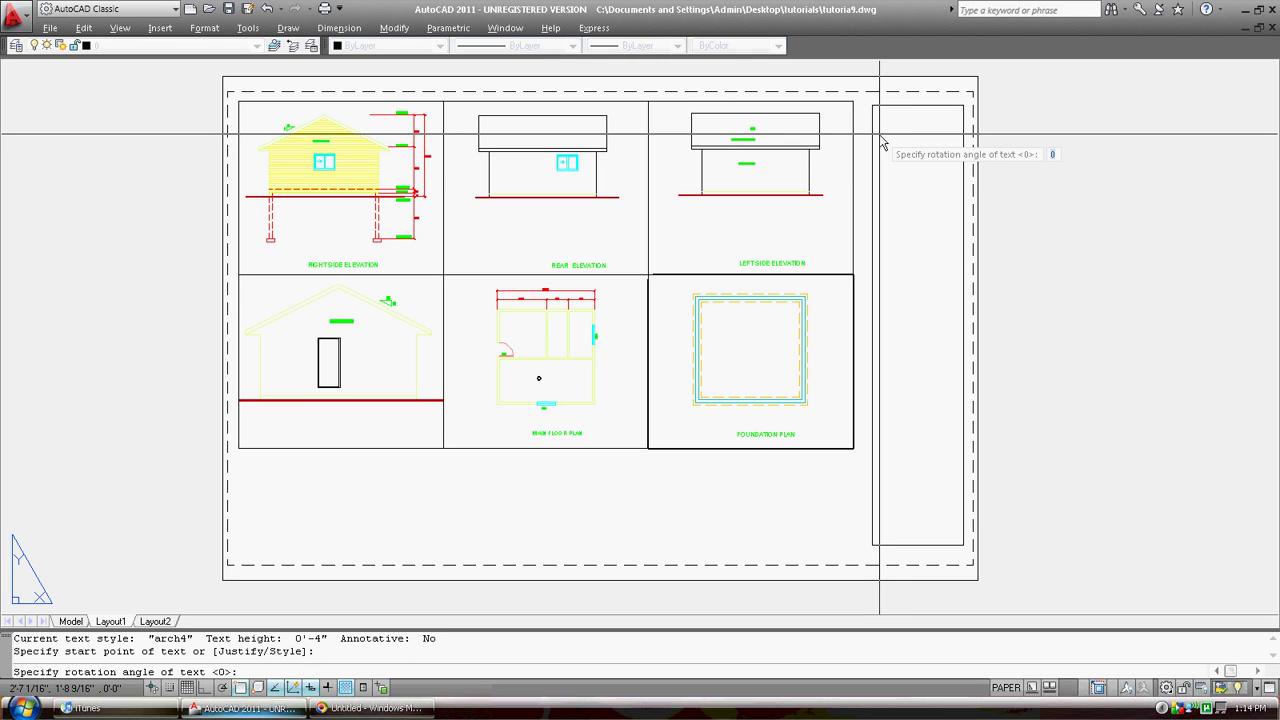
pyautogui.press('Return')
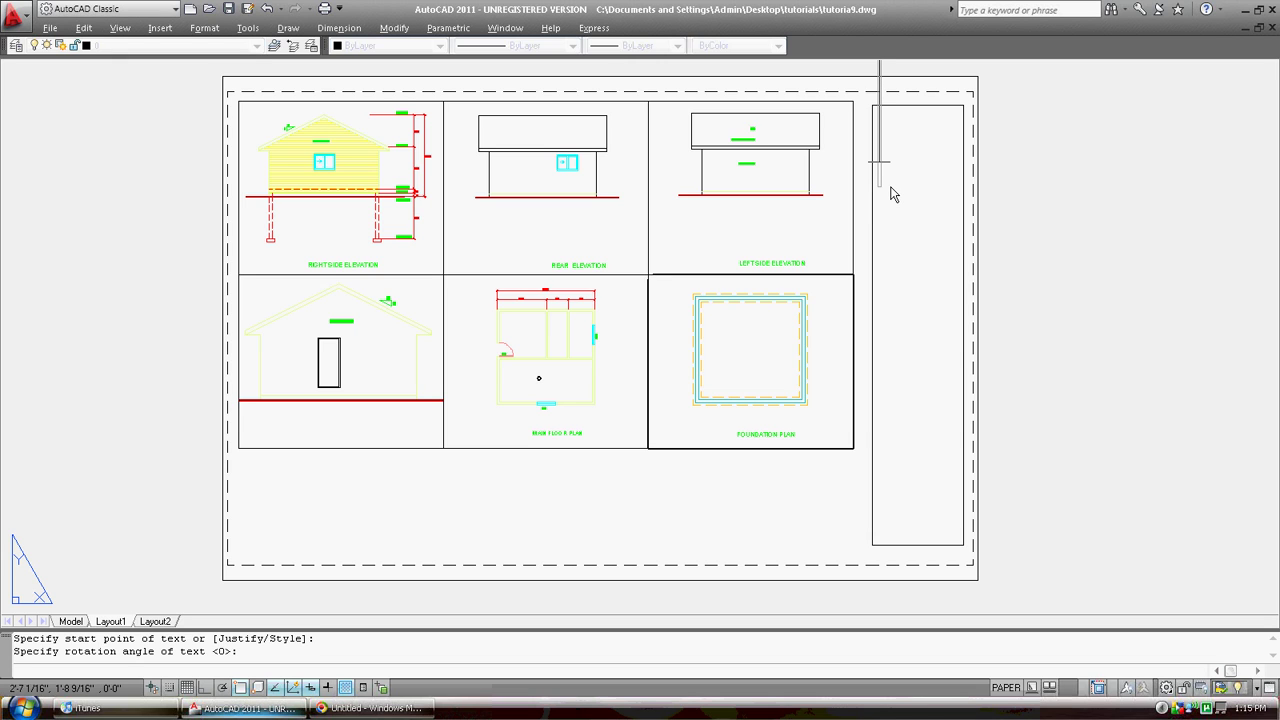
pyautogui.write('.5')
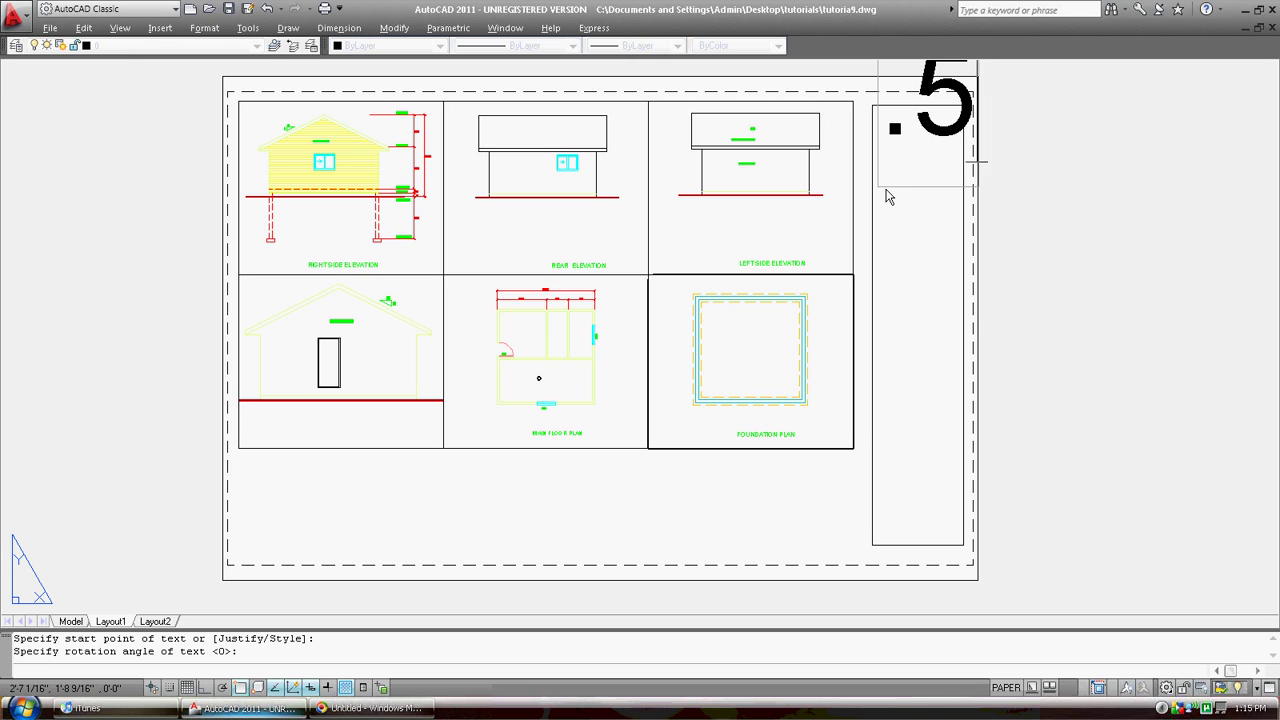
pyautogui.press('Return')
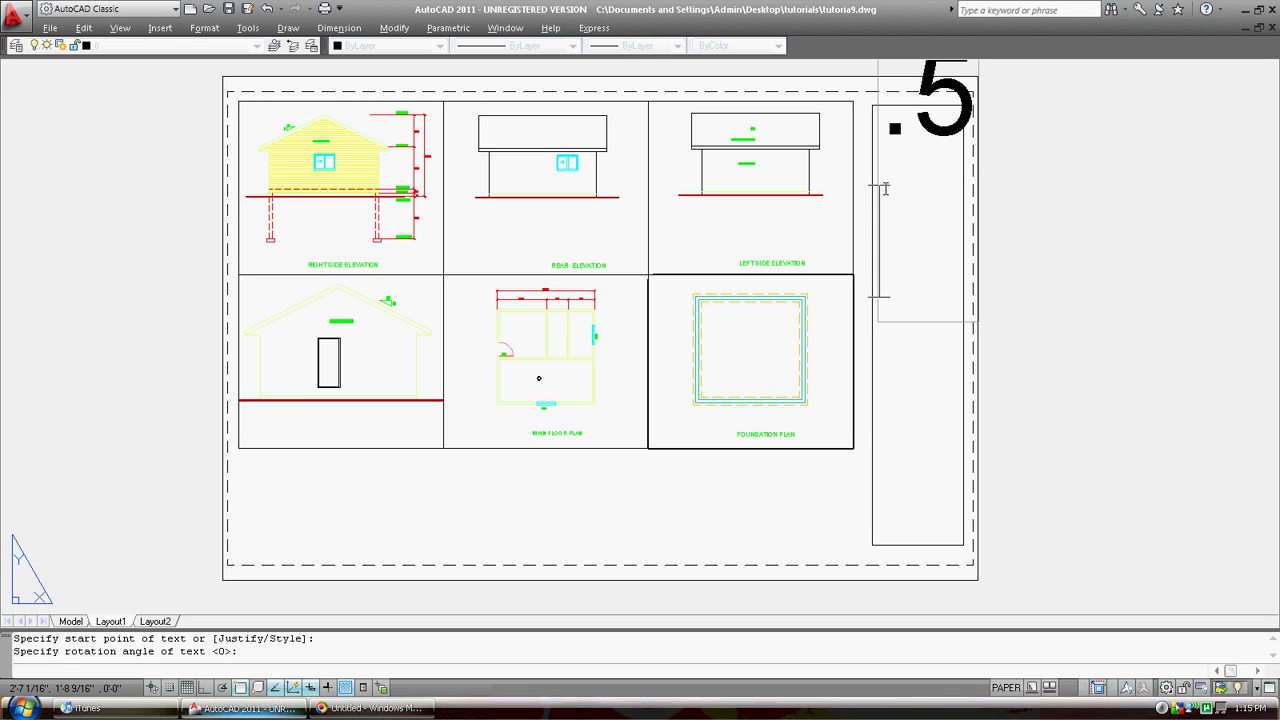
pyautogui.press('Escape')
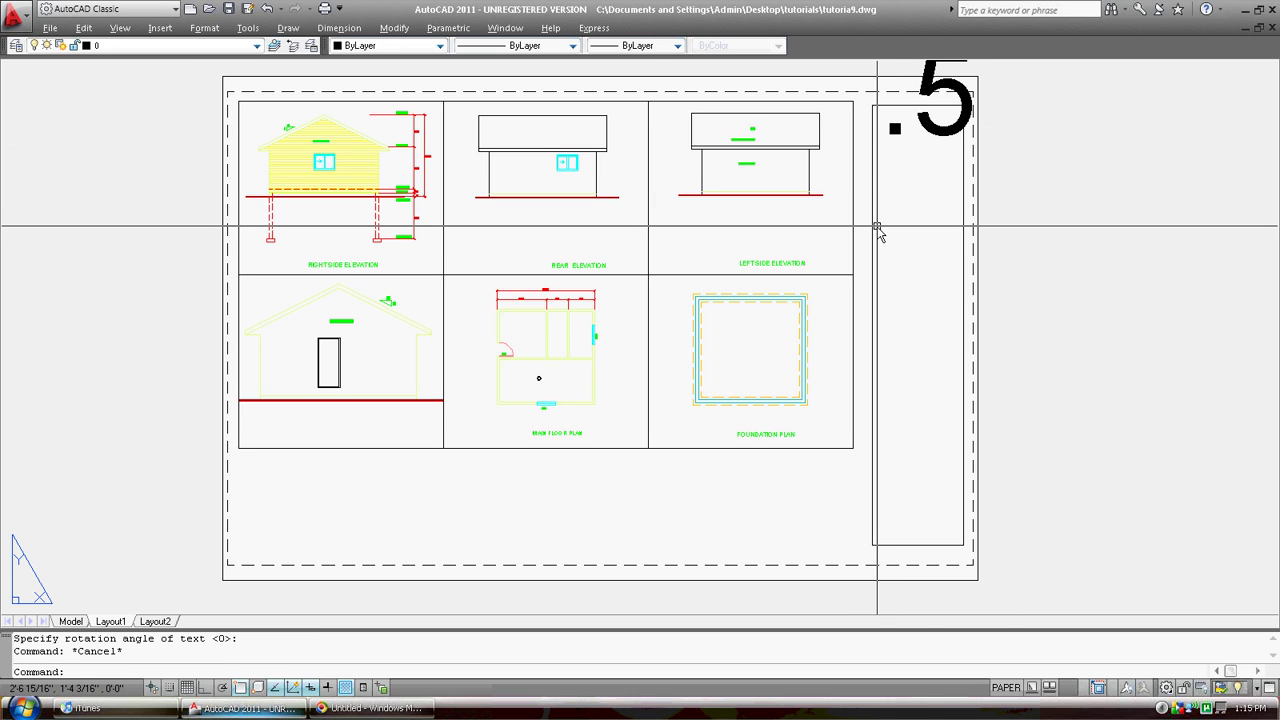
# Open the properties of the ".5" text and set its height to 0.5 inch.
pyautogui.write('PROPS')
pyautogui.press('Return')
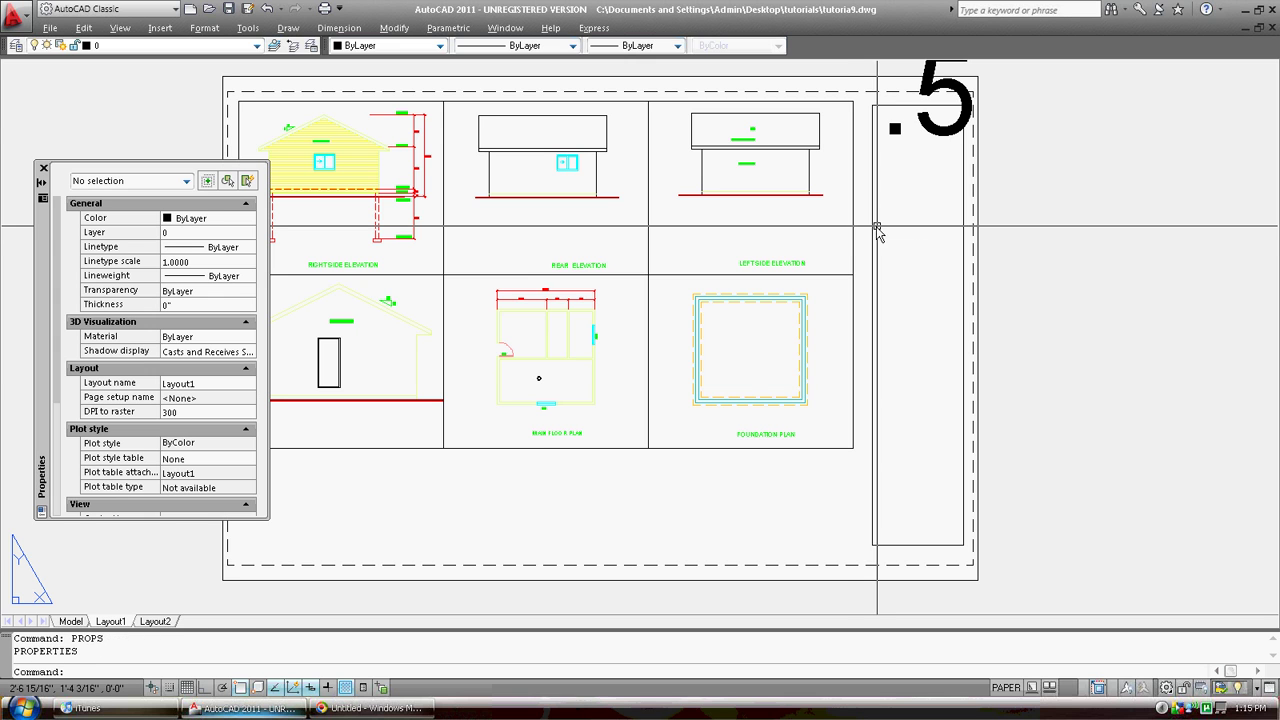
pyautogui.click(945, 128)
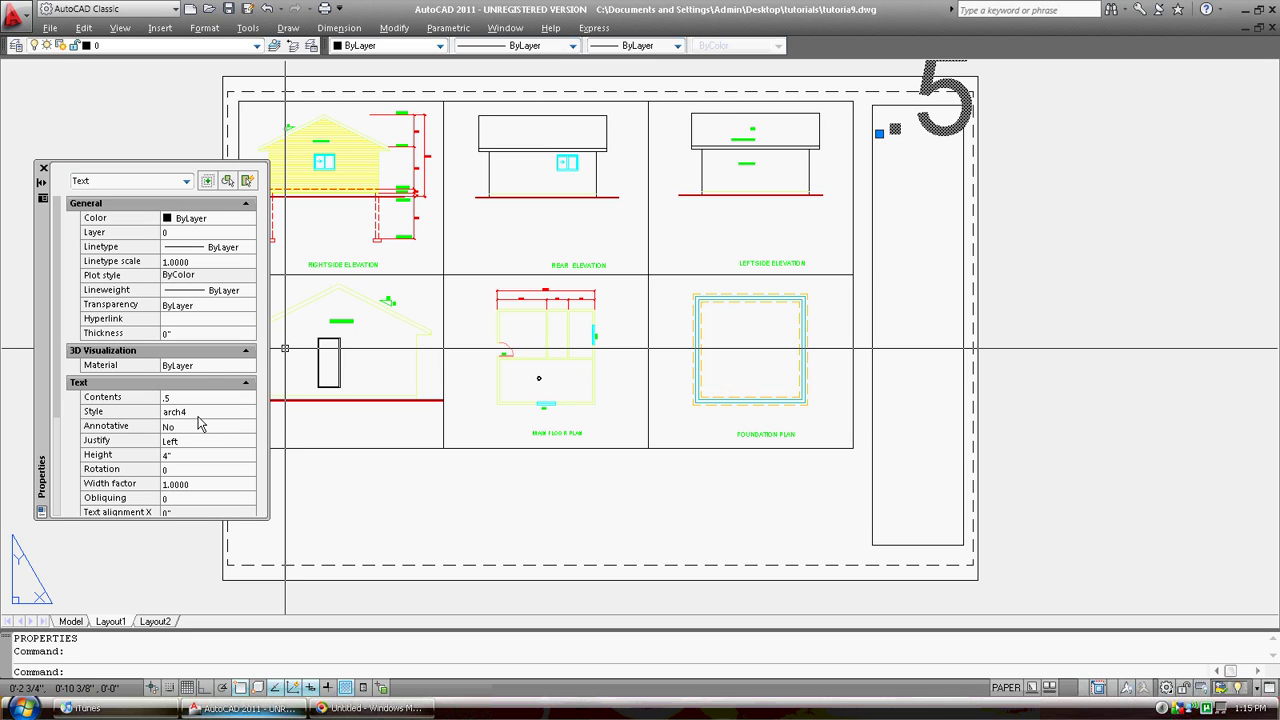
pyautogui.click(180, 455)
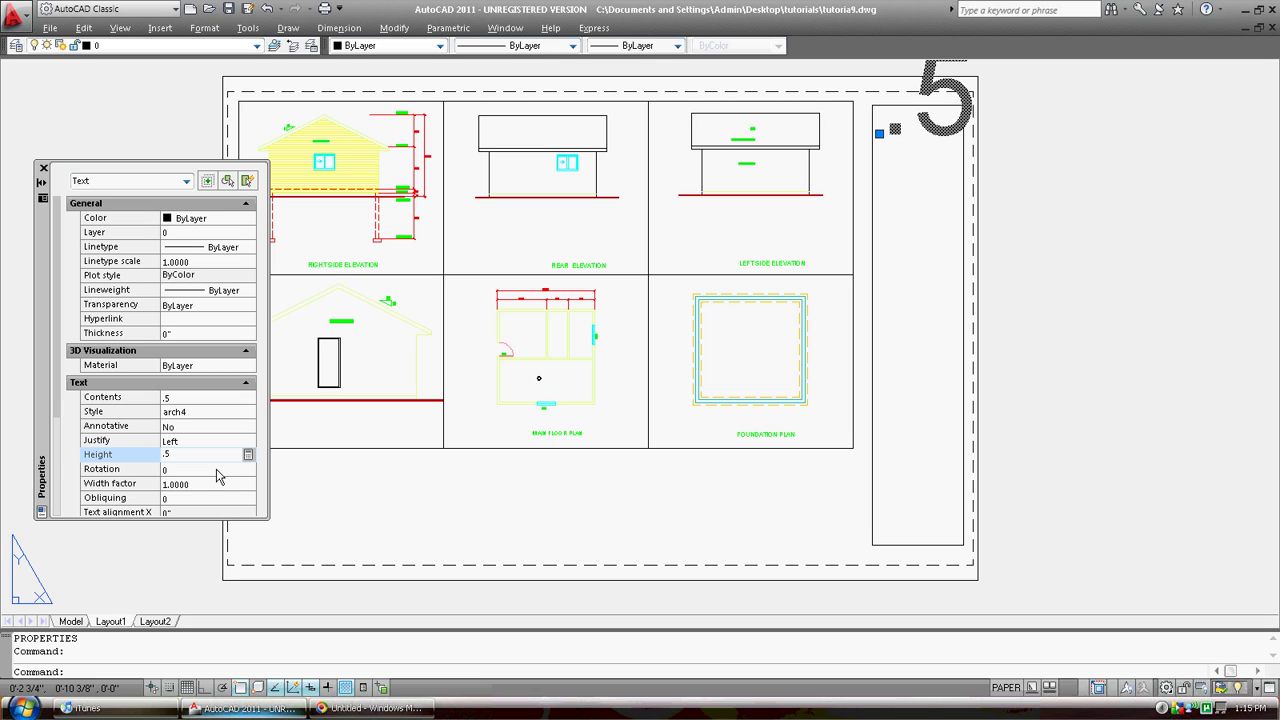
pyautogui.press('Return')
pyautogui.click(230, 415)
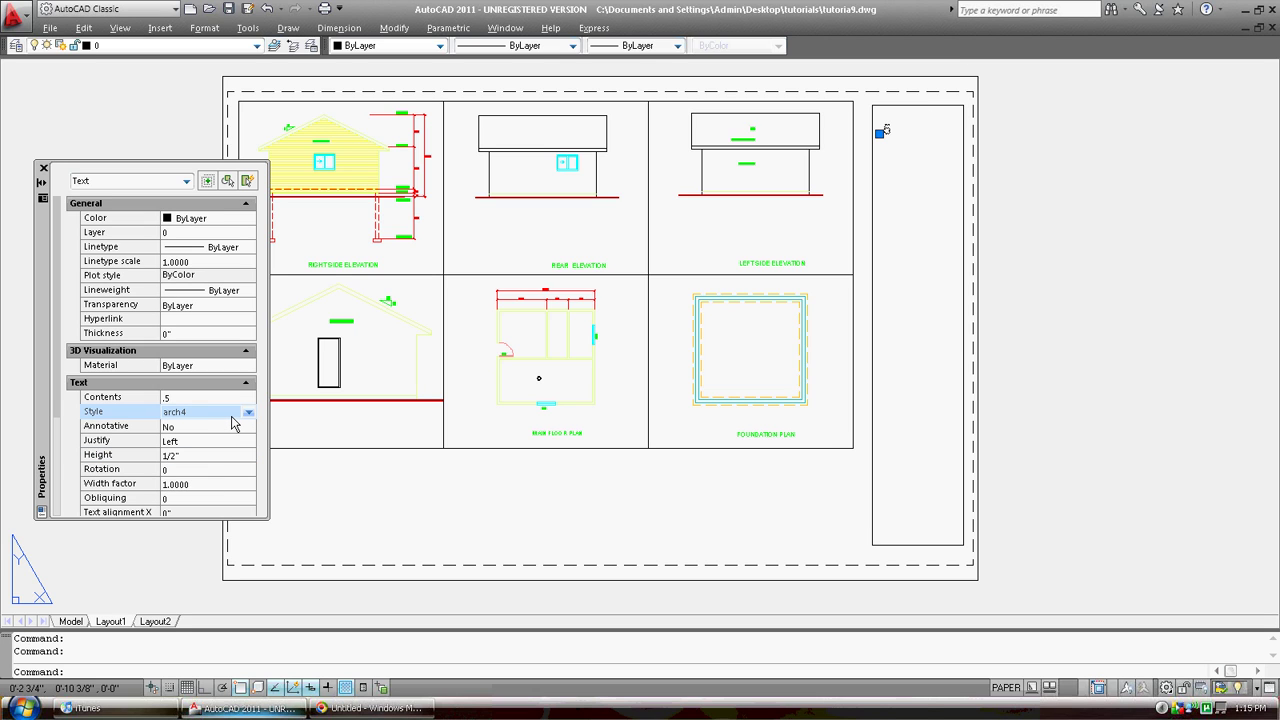
# Reduce the title block text's height to 0.25 inch and deselect it.
pyautogui.click(182, 455)
pyautogui.moveTo(179, 455); pyautogui.dragTo(153, 477)
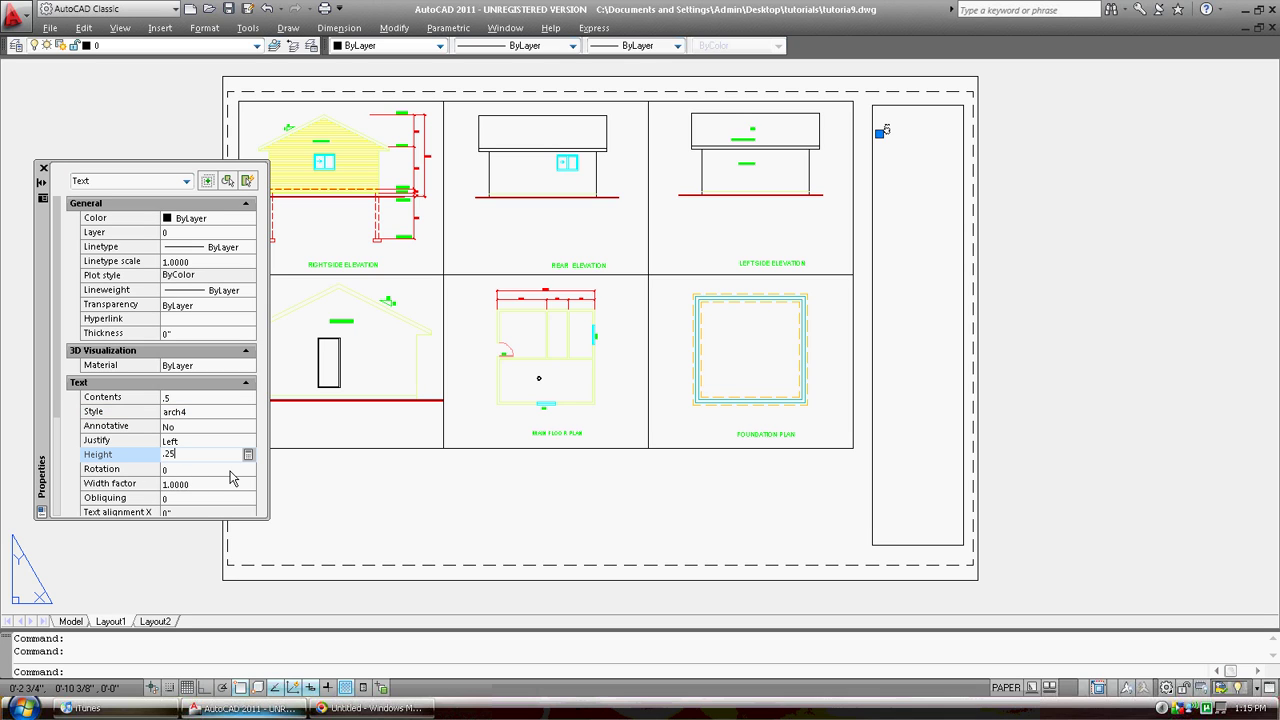
pyautogui.click(230, 469)
pyautogui.click(228, 482)
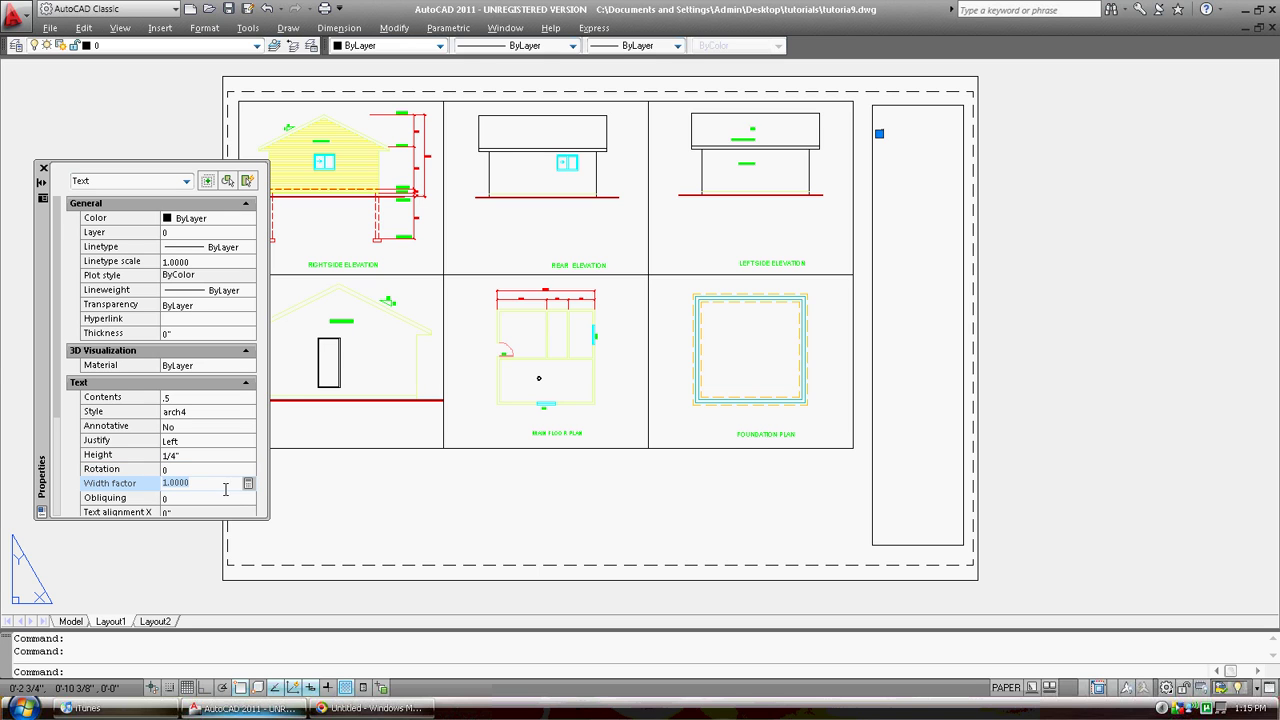
pyautogui.click(906, 181)
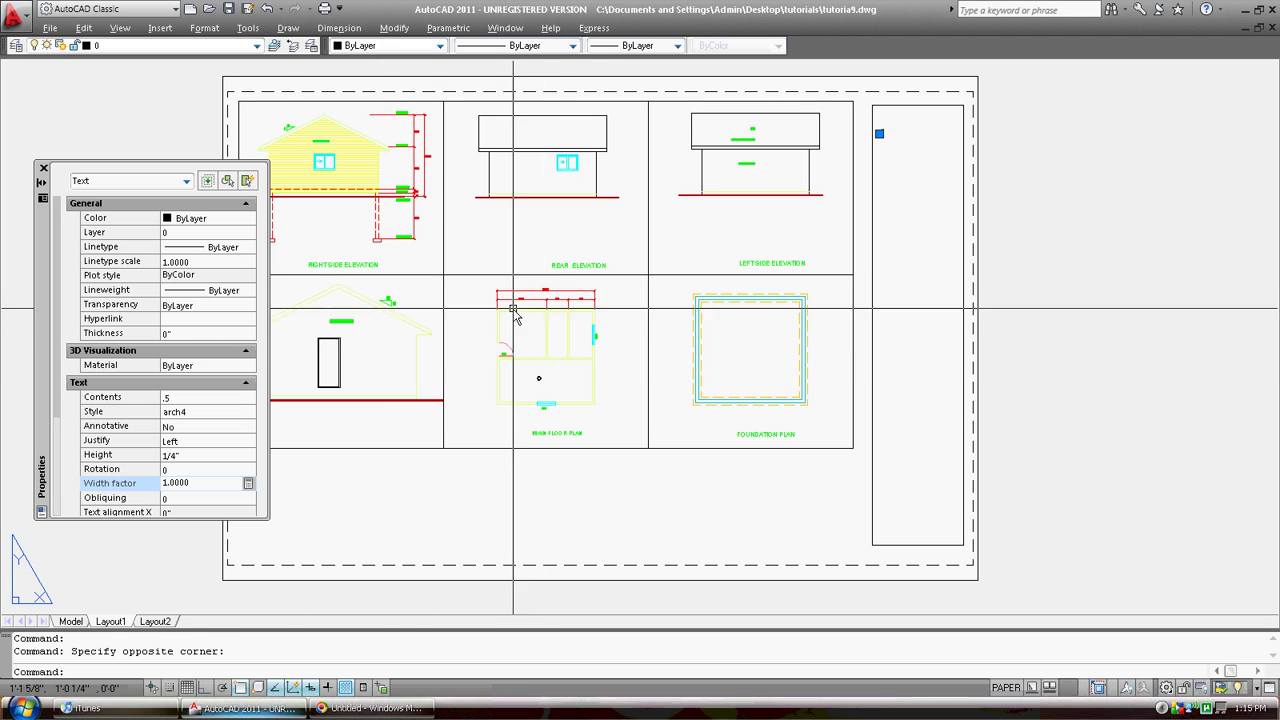
pyautogui.press('Escape')
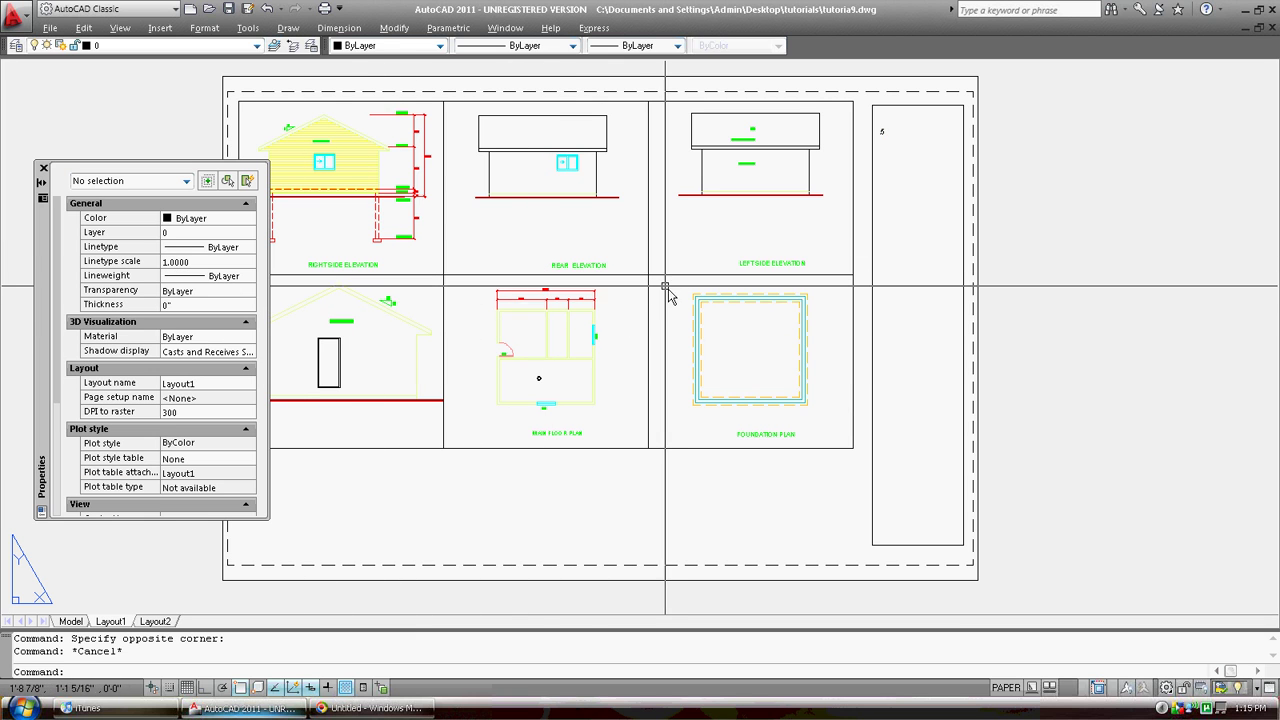
# Move all six viewports to the Defpoints layer and clear the selection.
pyautogui.click(671, 288)
pyautogui.click(643, 263)
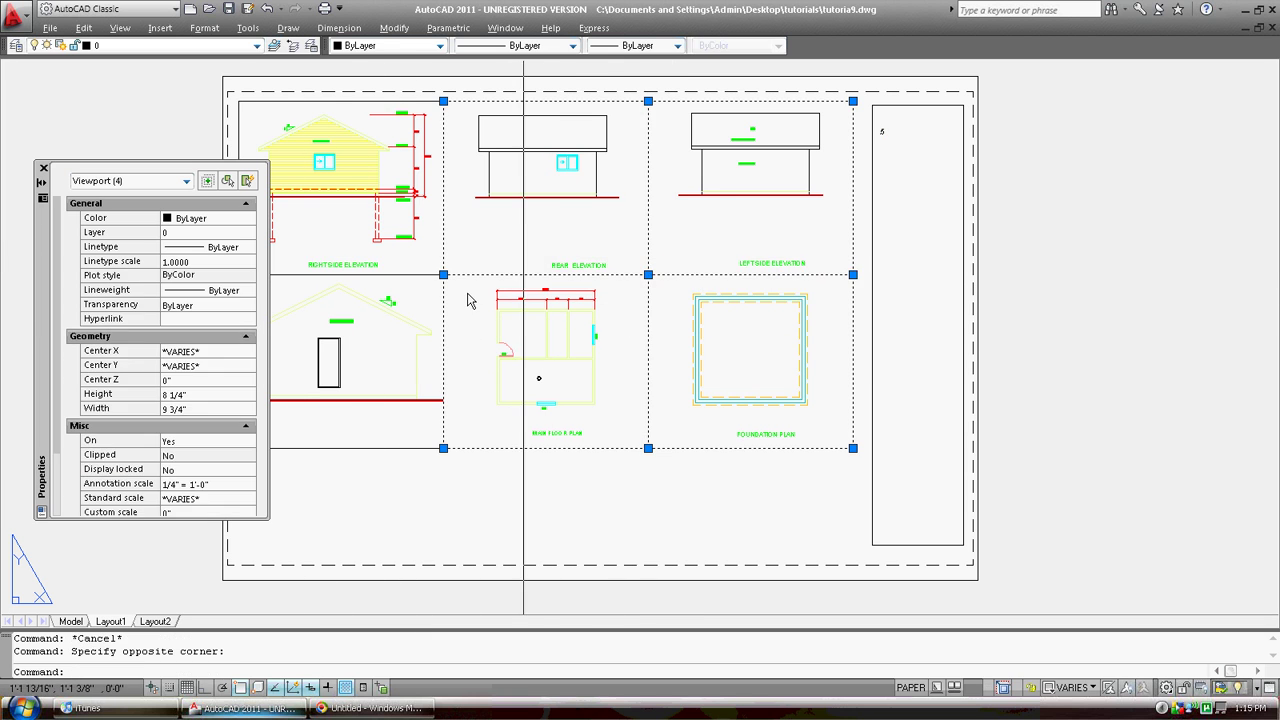
pyautogui.click(425, 290)
pyautogui.click(419, 300)
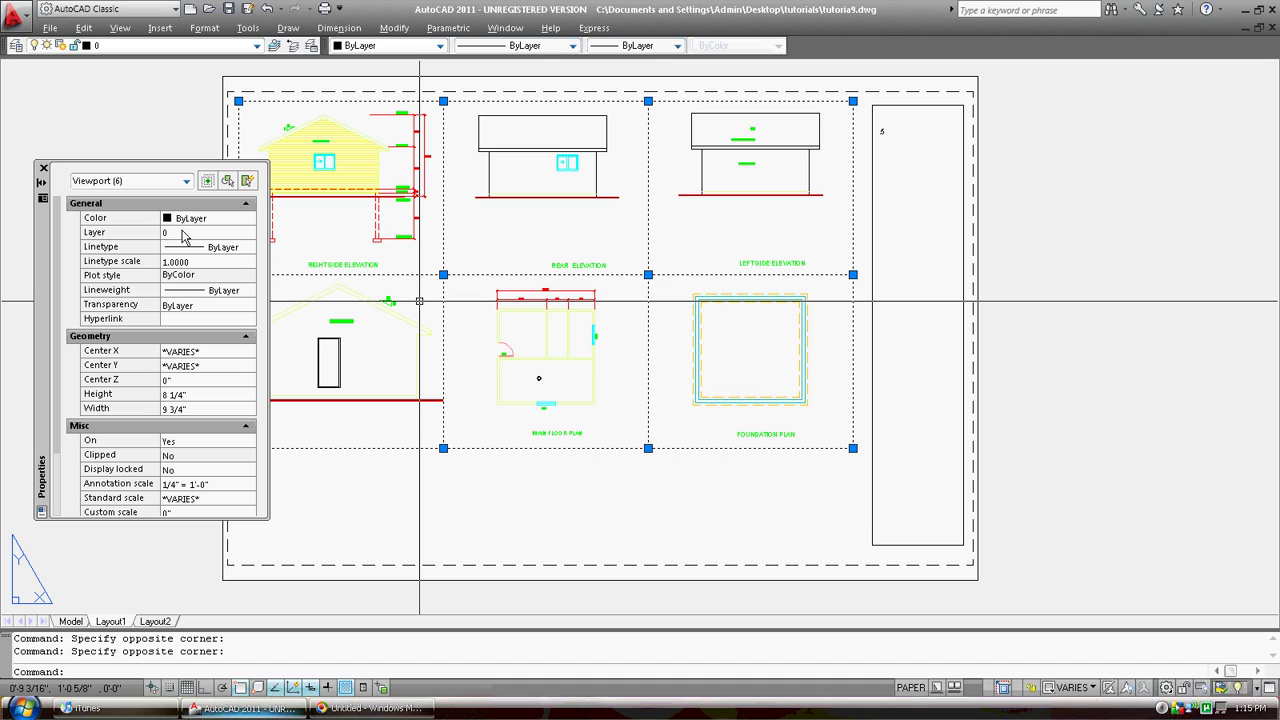
pyautogui.click(244, 236)
pyautogui.click(249, 234)
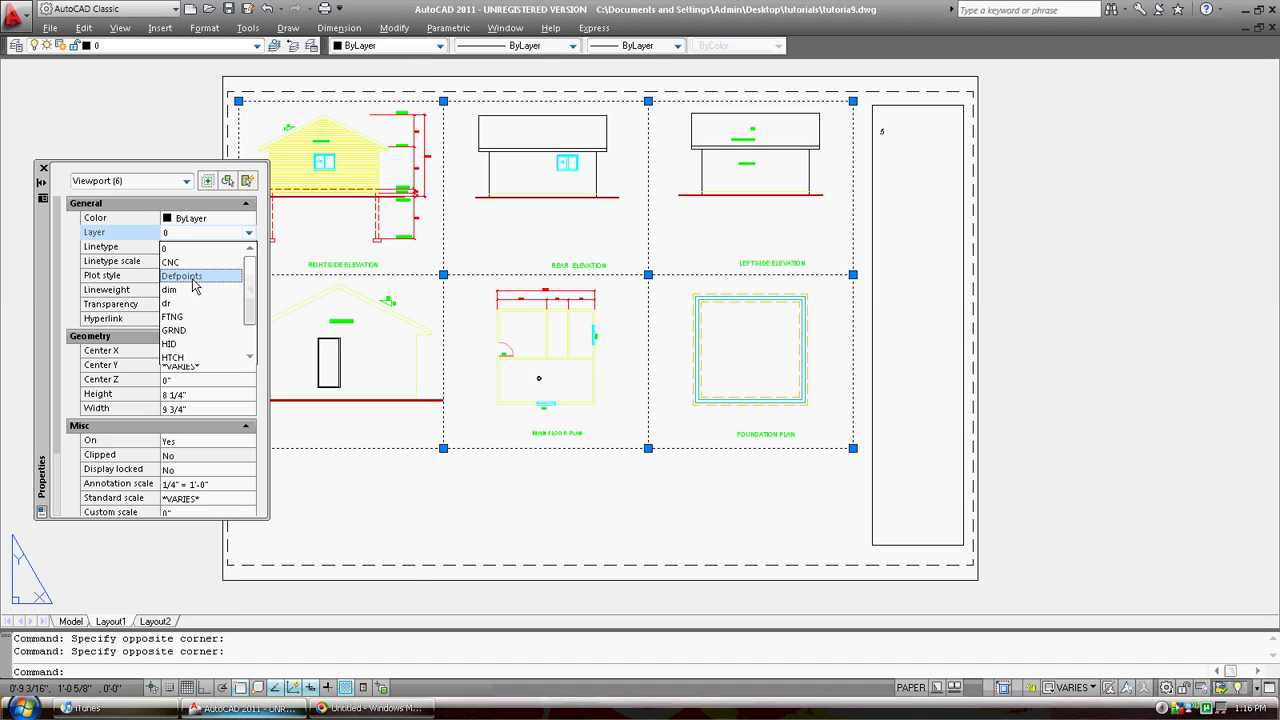
pyautogui.click(200, 277)
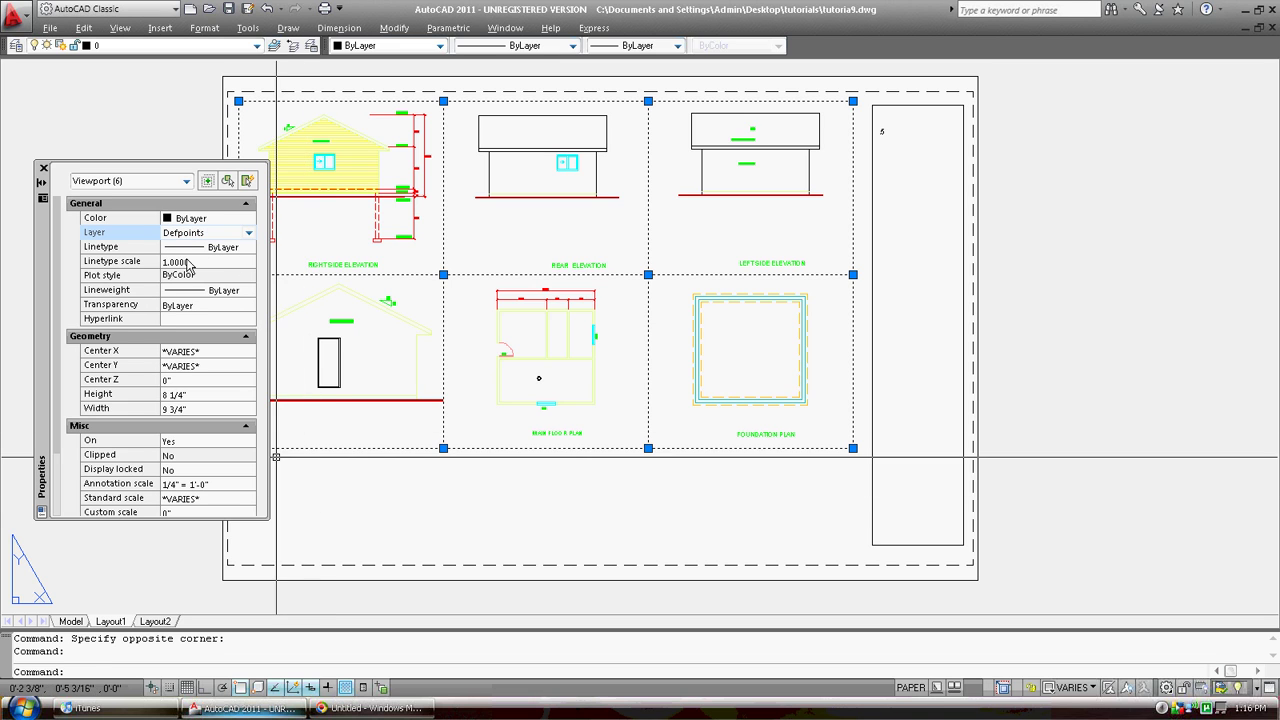
pyautogui.click(322, 511)
pyautogui.click(241, 484)
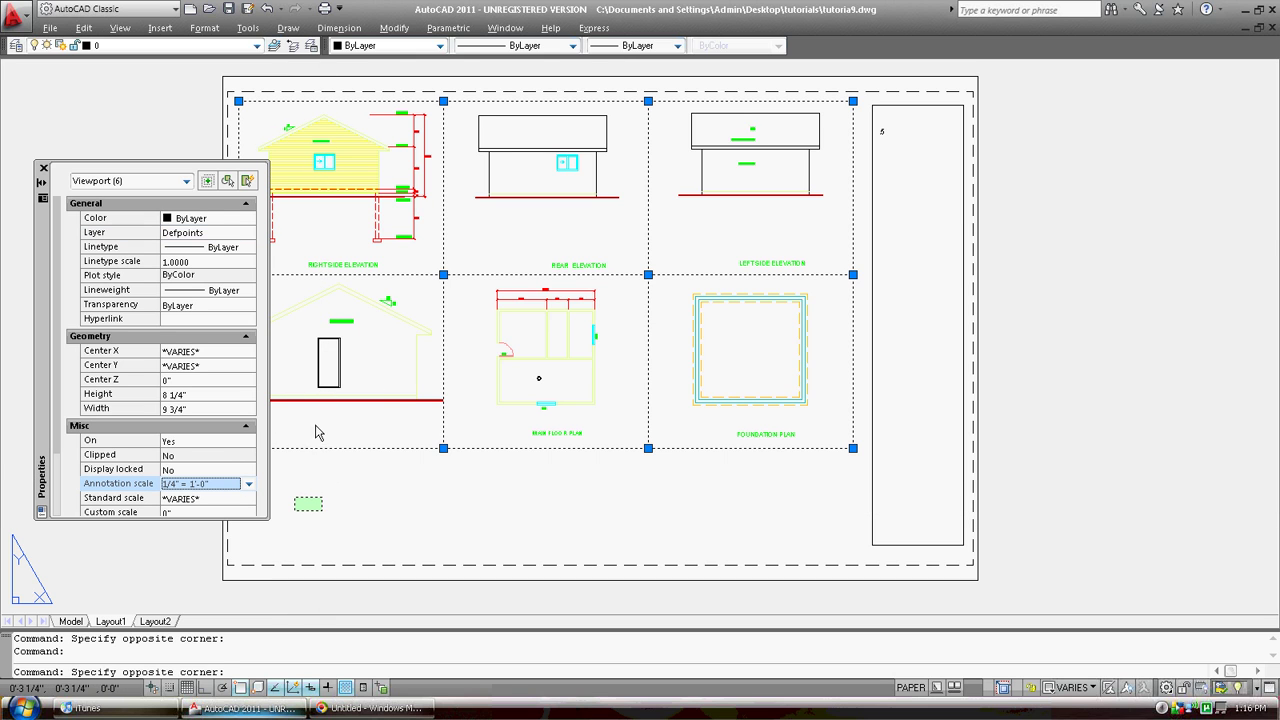
pyautogui.click(340, 495)
pyautogui.press('Escape')
pyautogui.press('Escape')
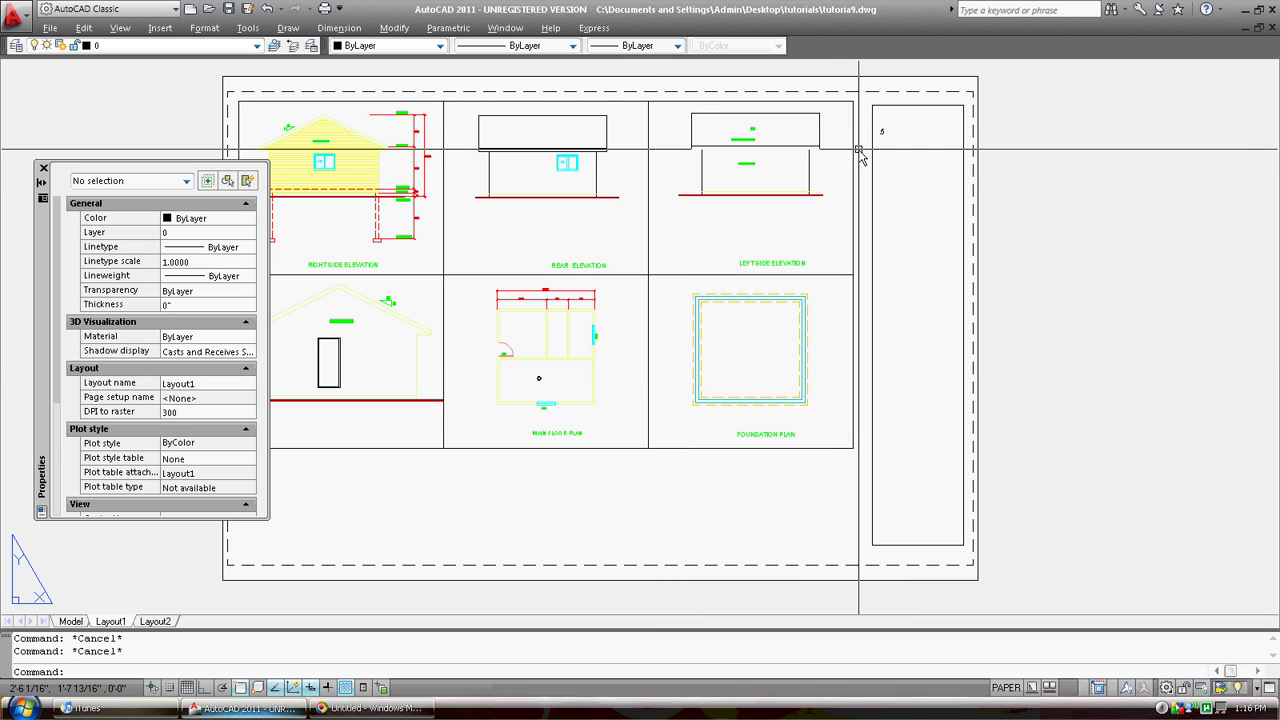
# Change the text in the title block rectangle to "MYTITLE BLOCK" with the text edit command.
pyautogui.write('ed')
pyautogui.press('Return')
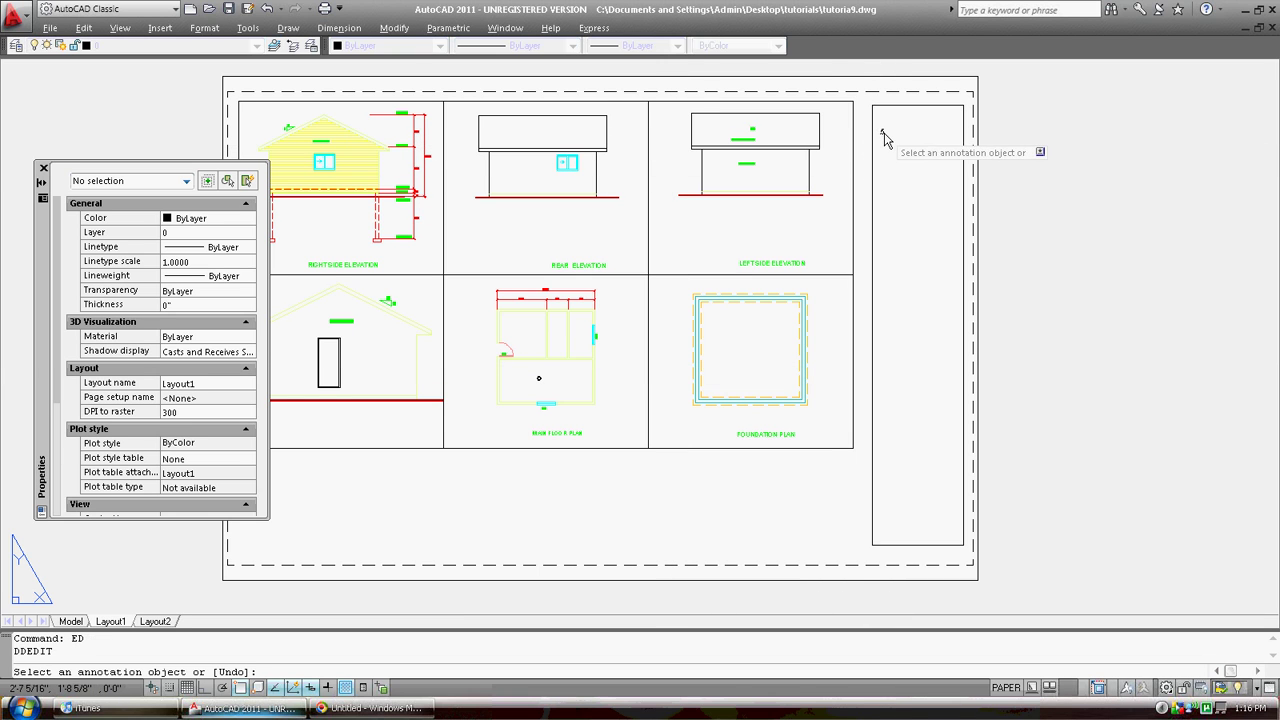
pyautogui.click(897, 178)
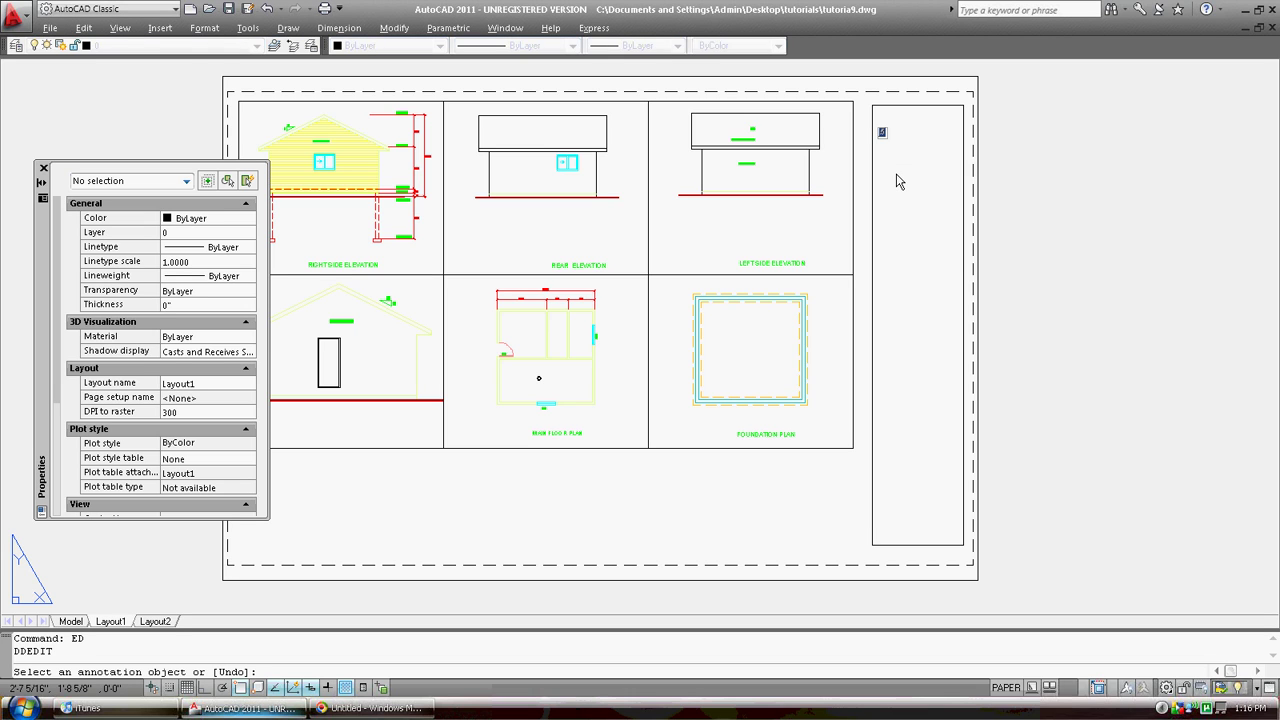
pyautogui.write('MYTITLE BLOCK')
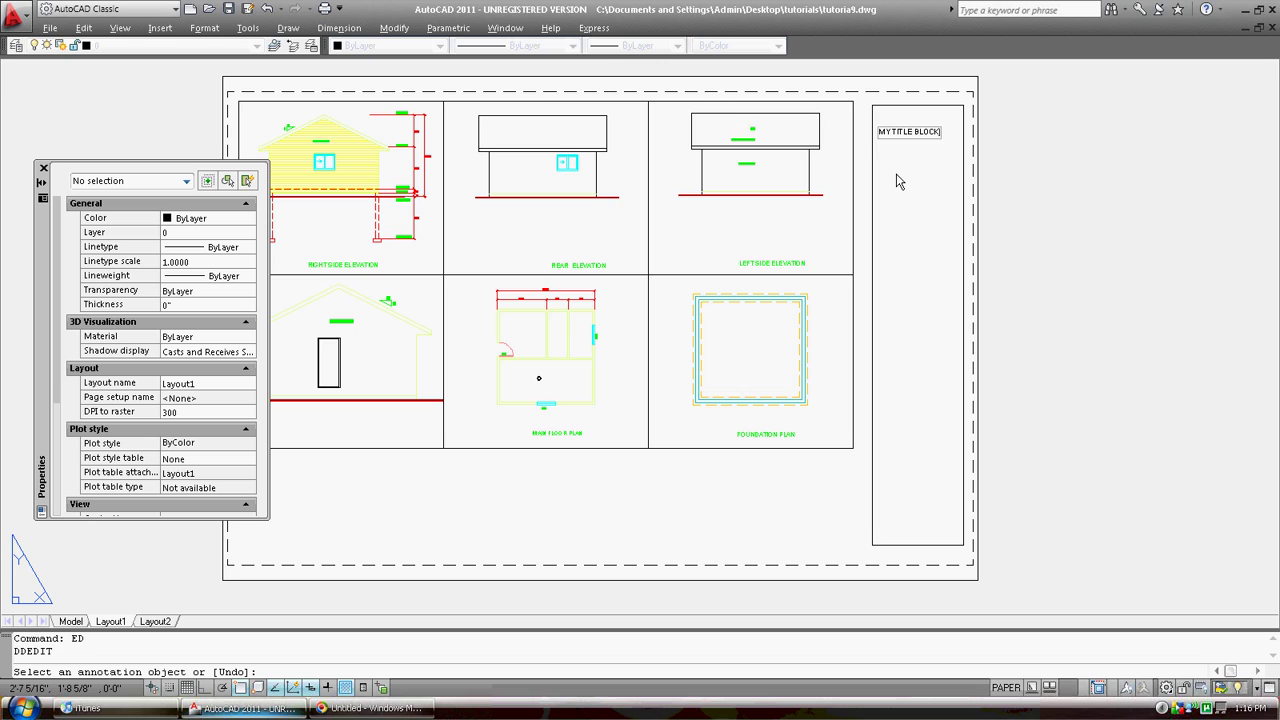
pyautogui.press('Return')
pyautogui.write('HER')
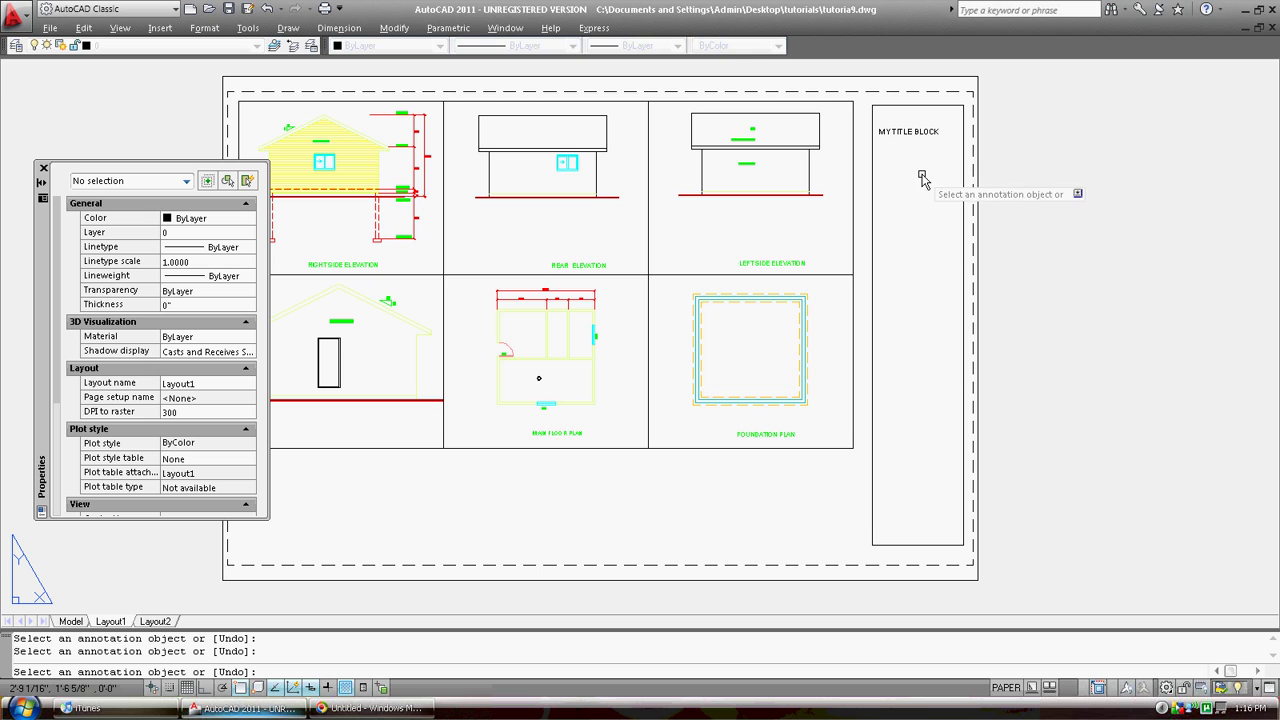
pyautogui.press('Escape')
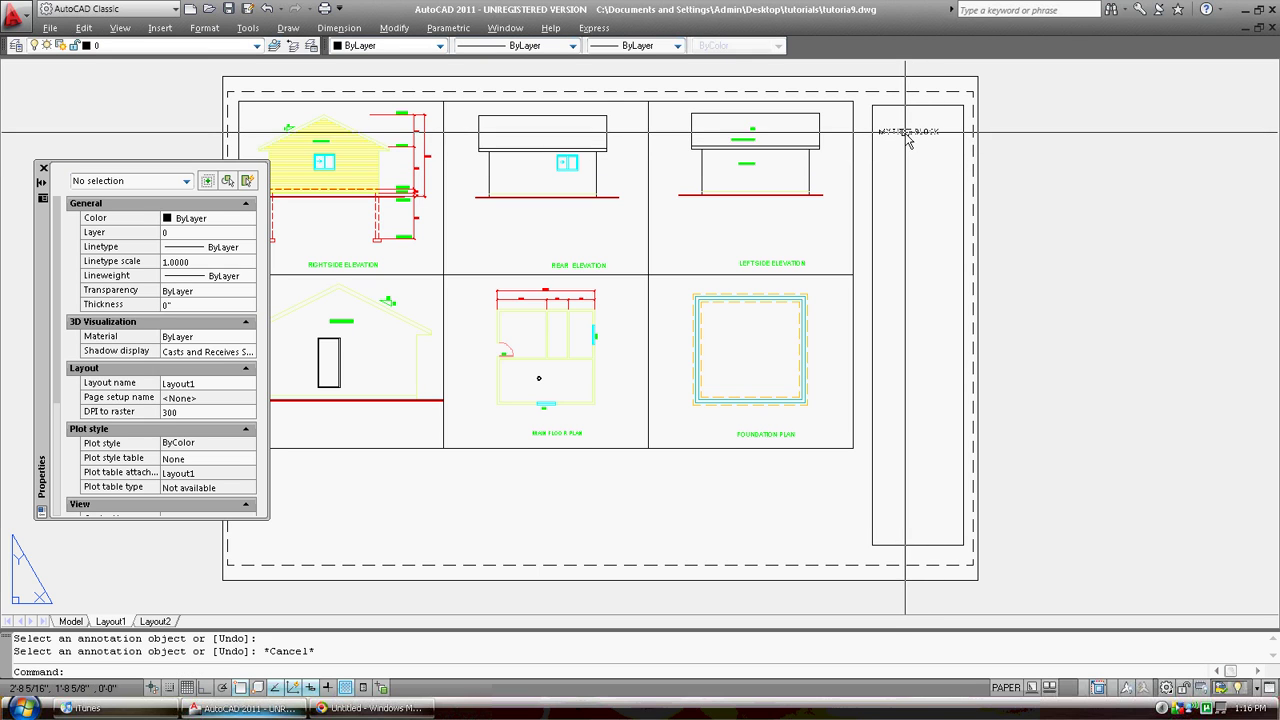
# Open the title block text for in-place editing with the text edit command and close the editor, twice.
pyautogui.write('ED')
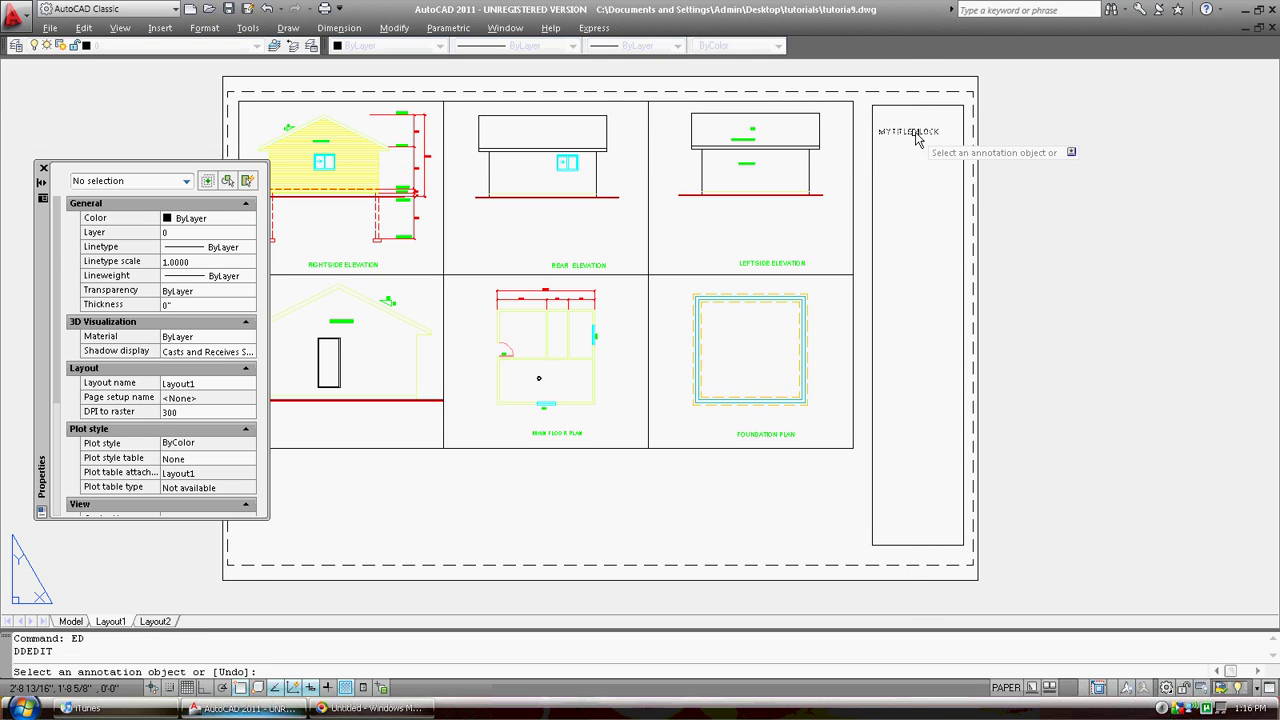
pyautogui.click(915, 136)
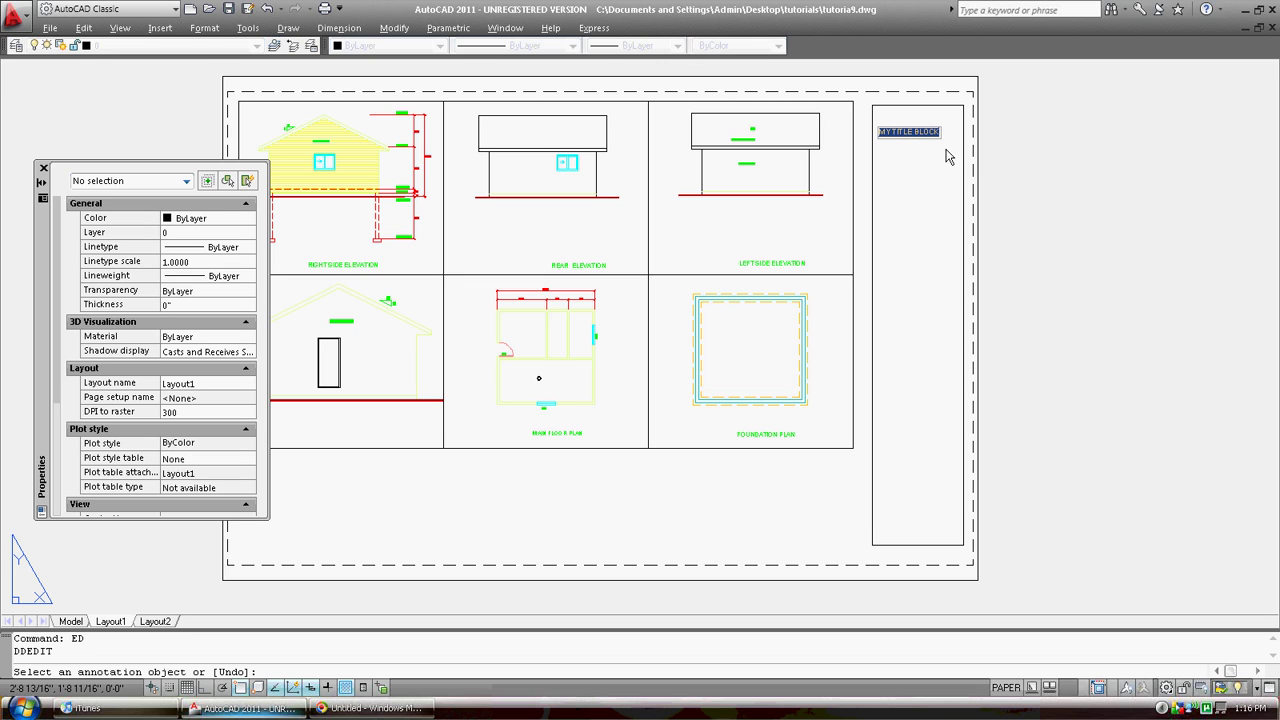
pyautogui.click(921, 163)
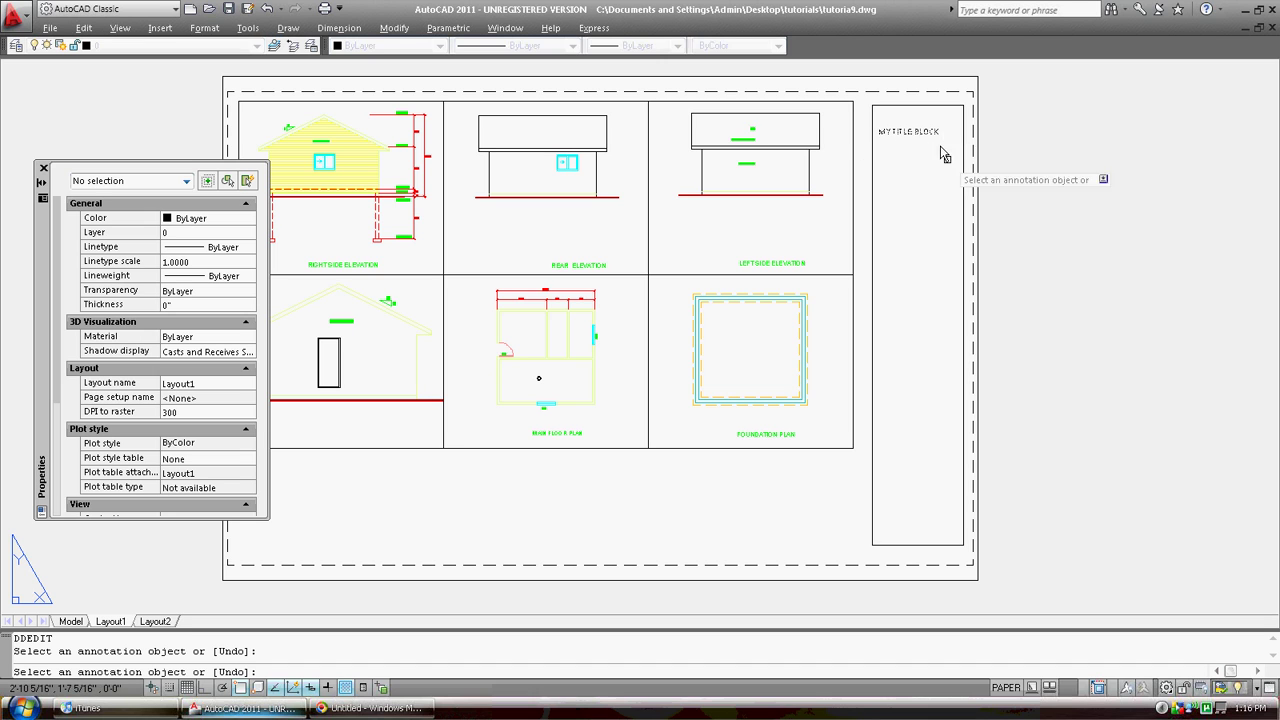
pyautogui.click(913, 134)
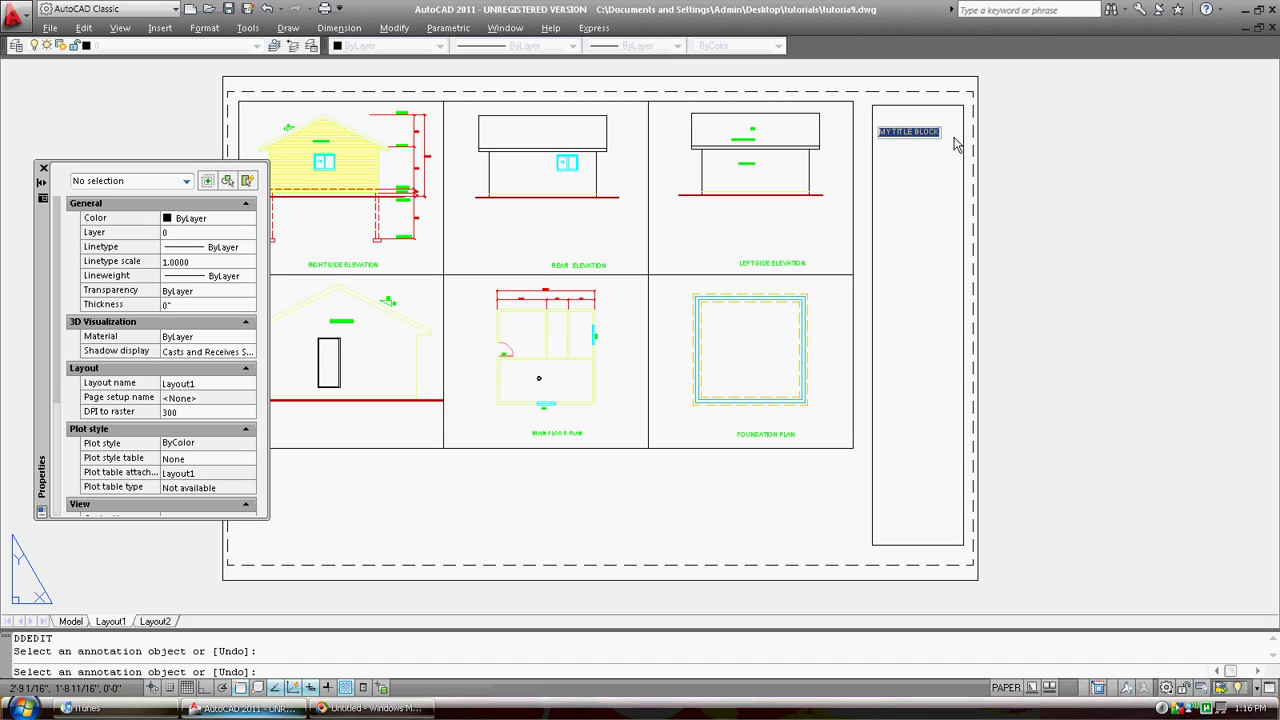
pyautogui.click(924, 160)
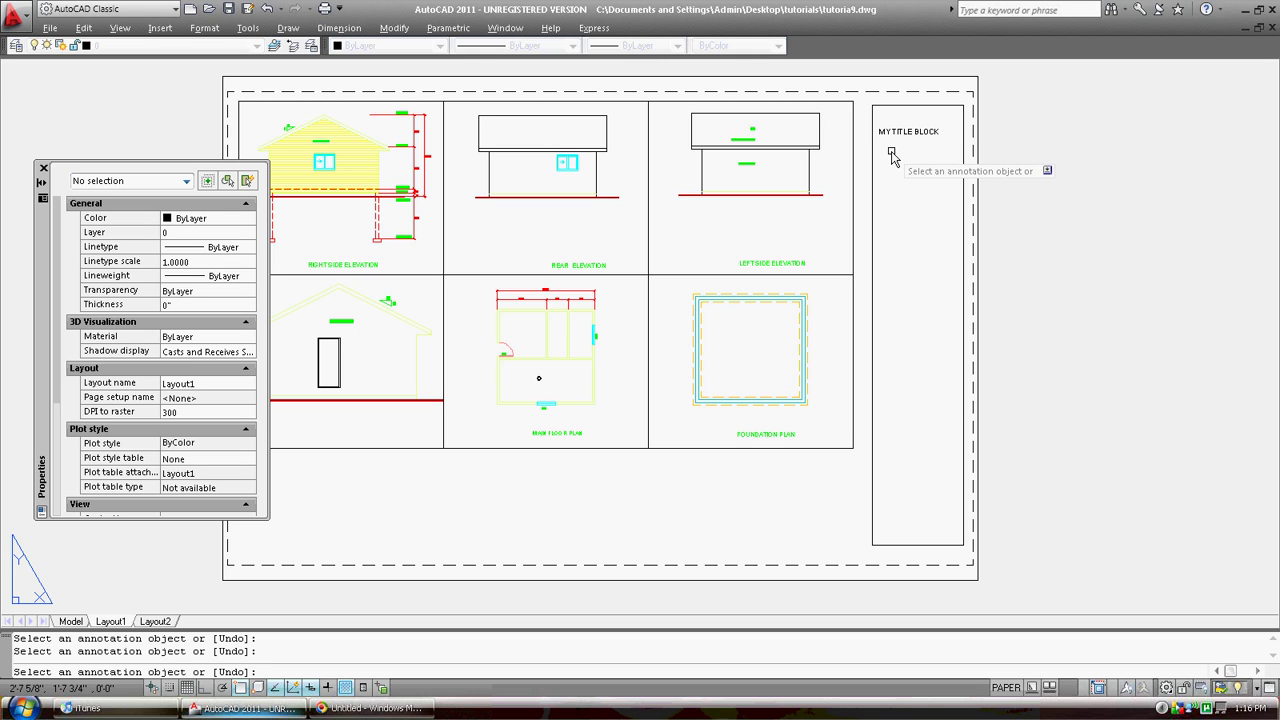
# Close the Properties palette and end the text edit command.
pyautogui.click(44, 169)
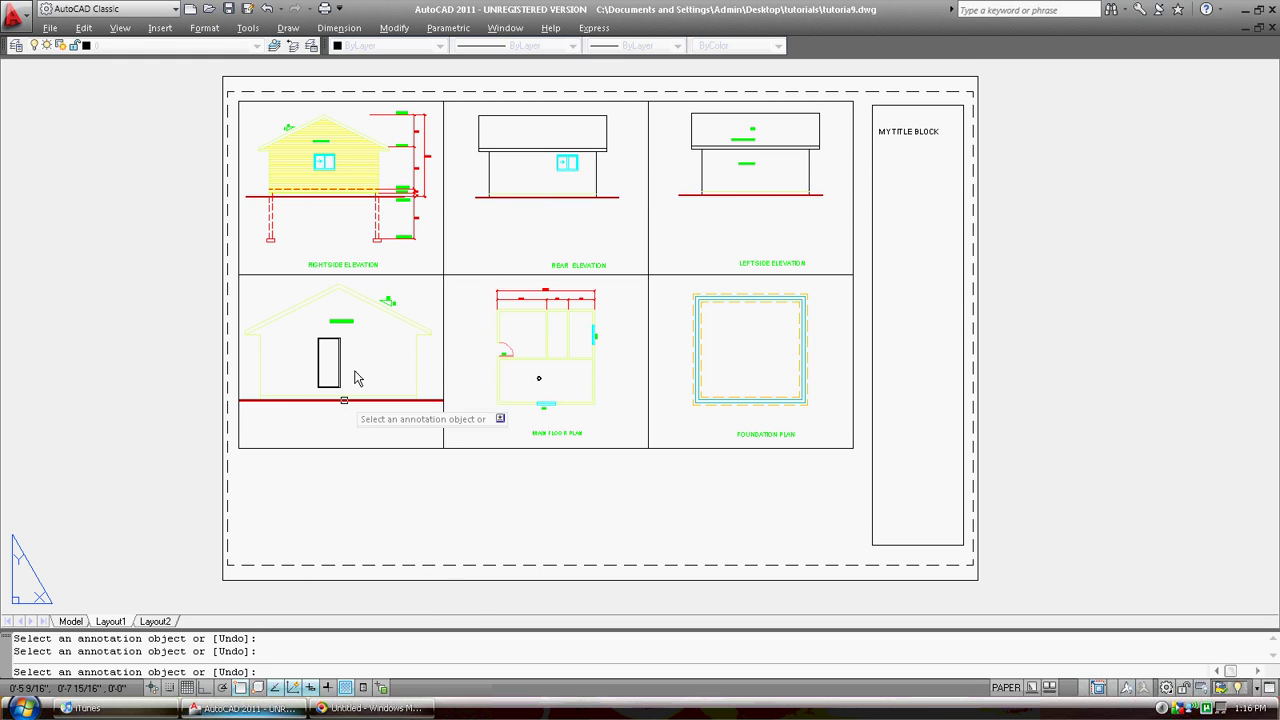
pyautogui.press('Escape')
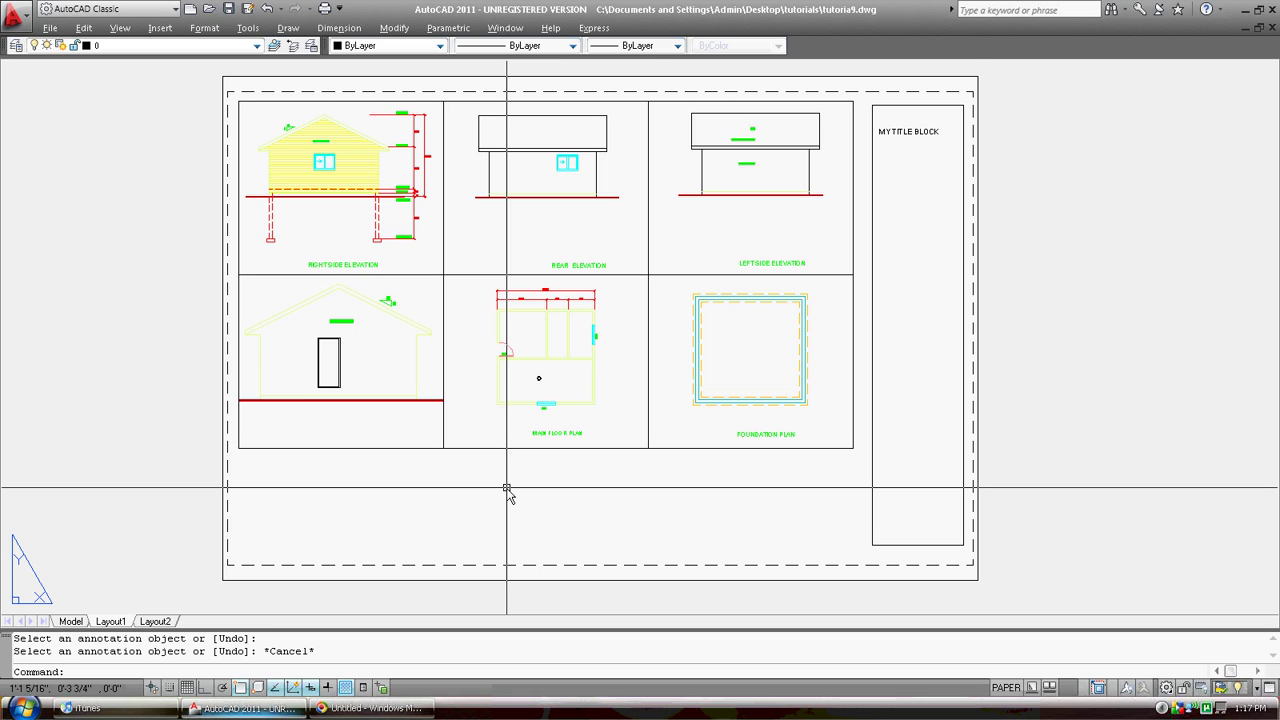
# Start the Plot command for Layout1, preview the full sheet, and exit the preview back to the plot settings.
pyautogui.write('PP')
pyautogui.press('Return')
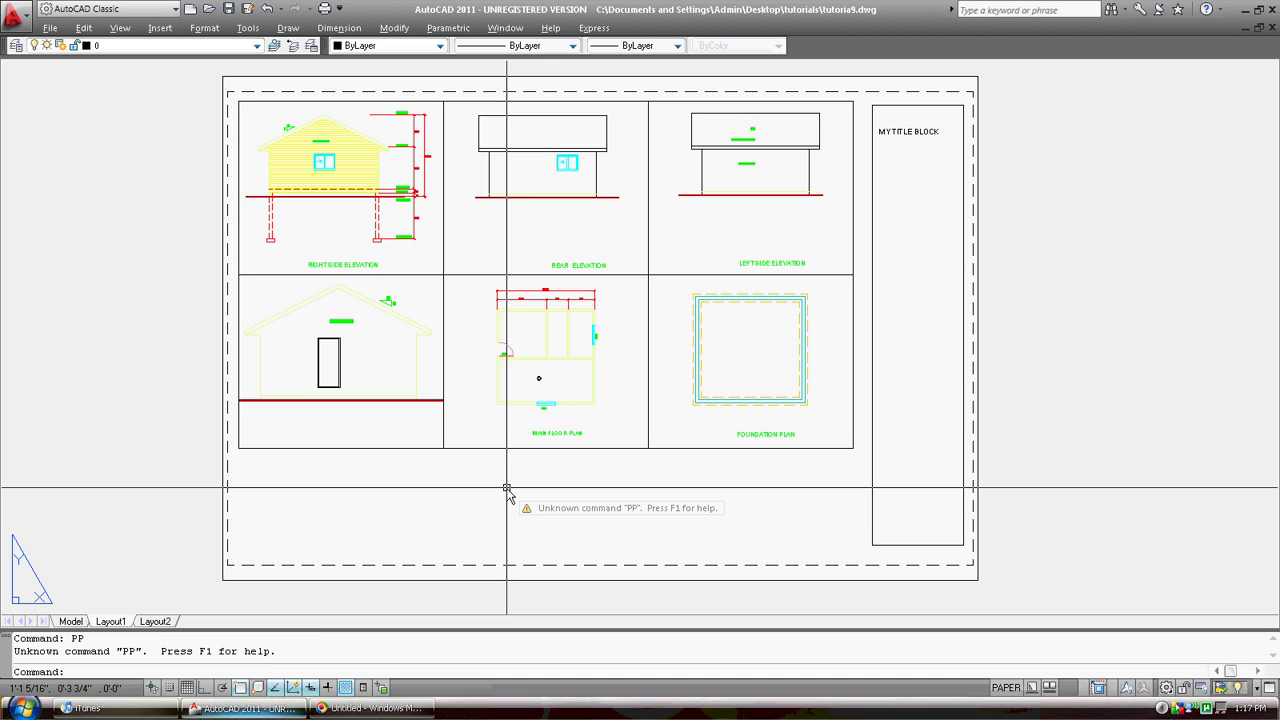
pyautogui.write('PLOT')
pyautogui.press('Return')
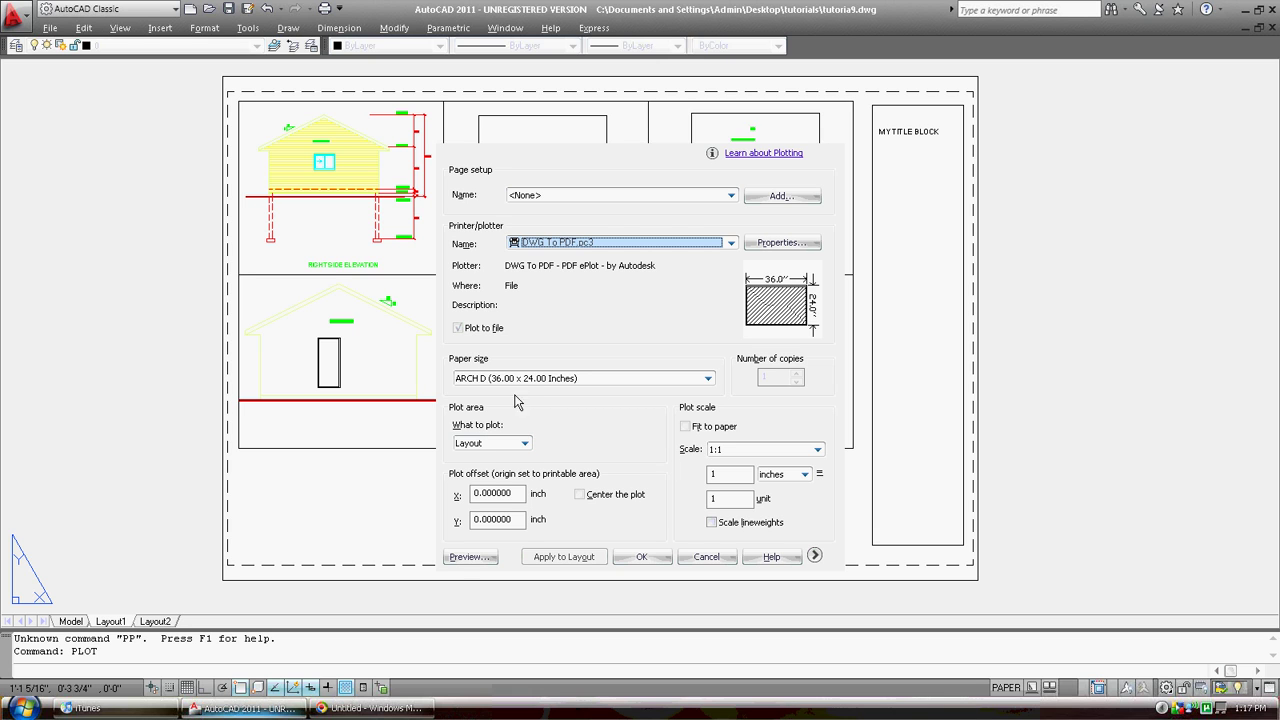
pyautogui.click(472, 558)
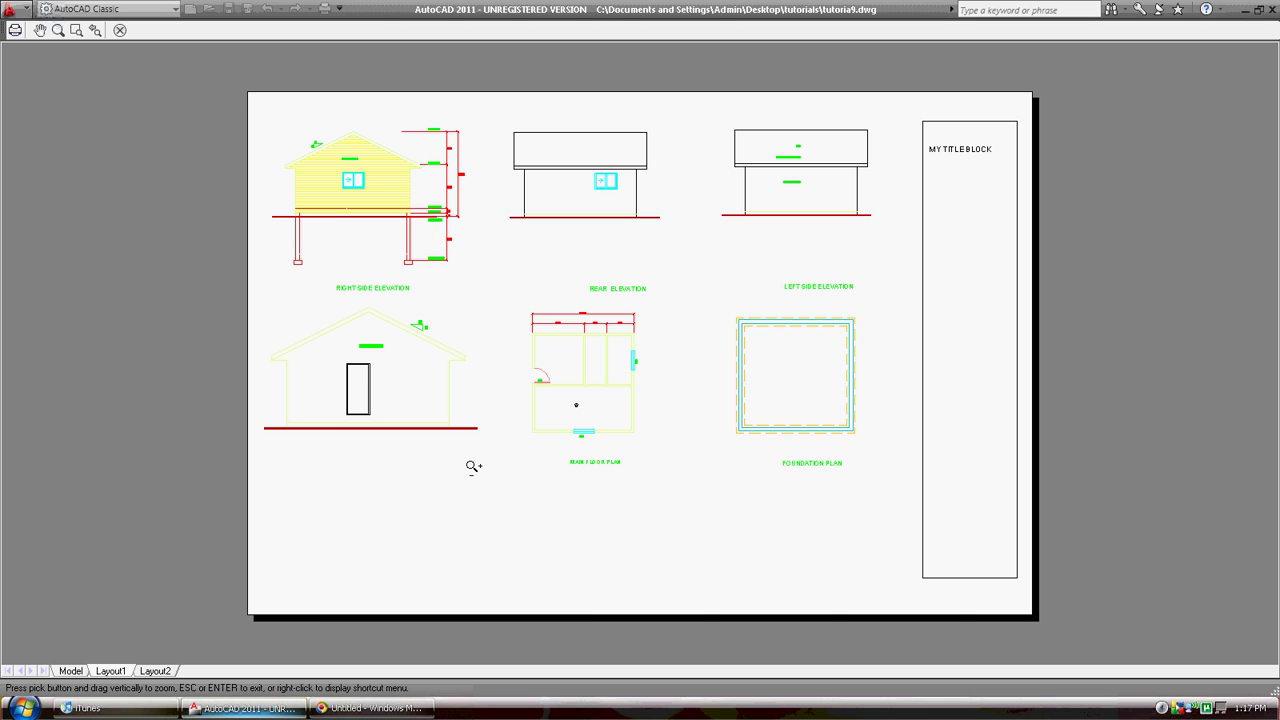
pyautogui.press('Escape')
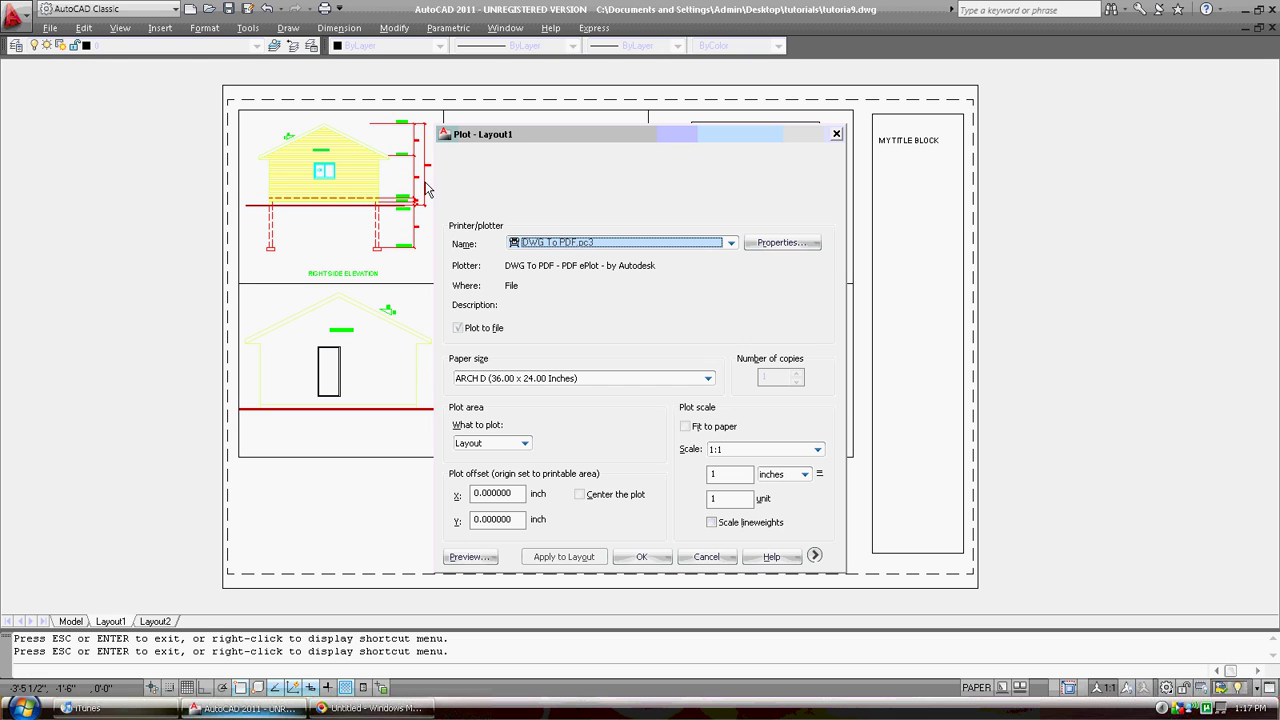